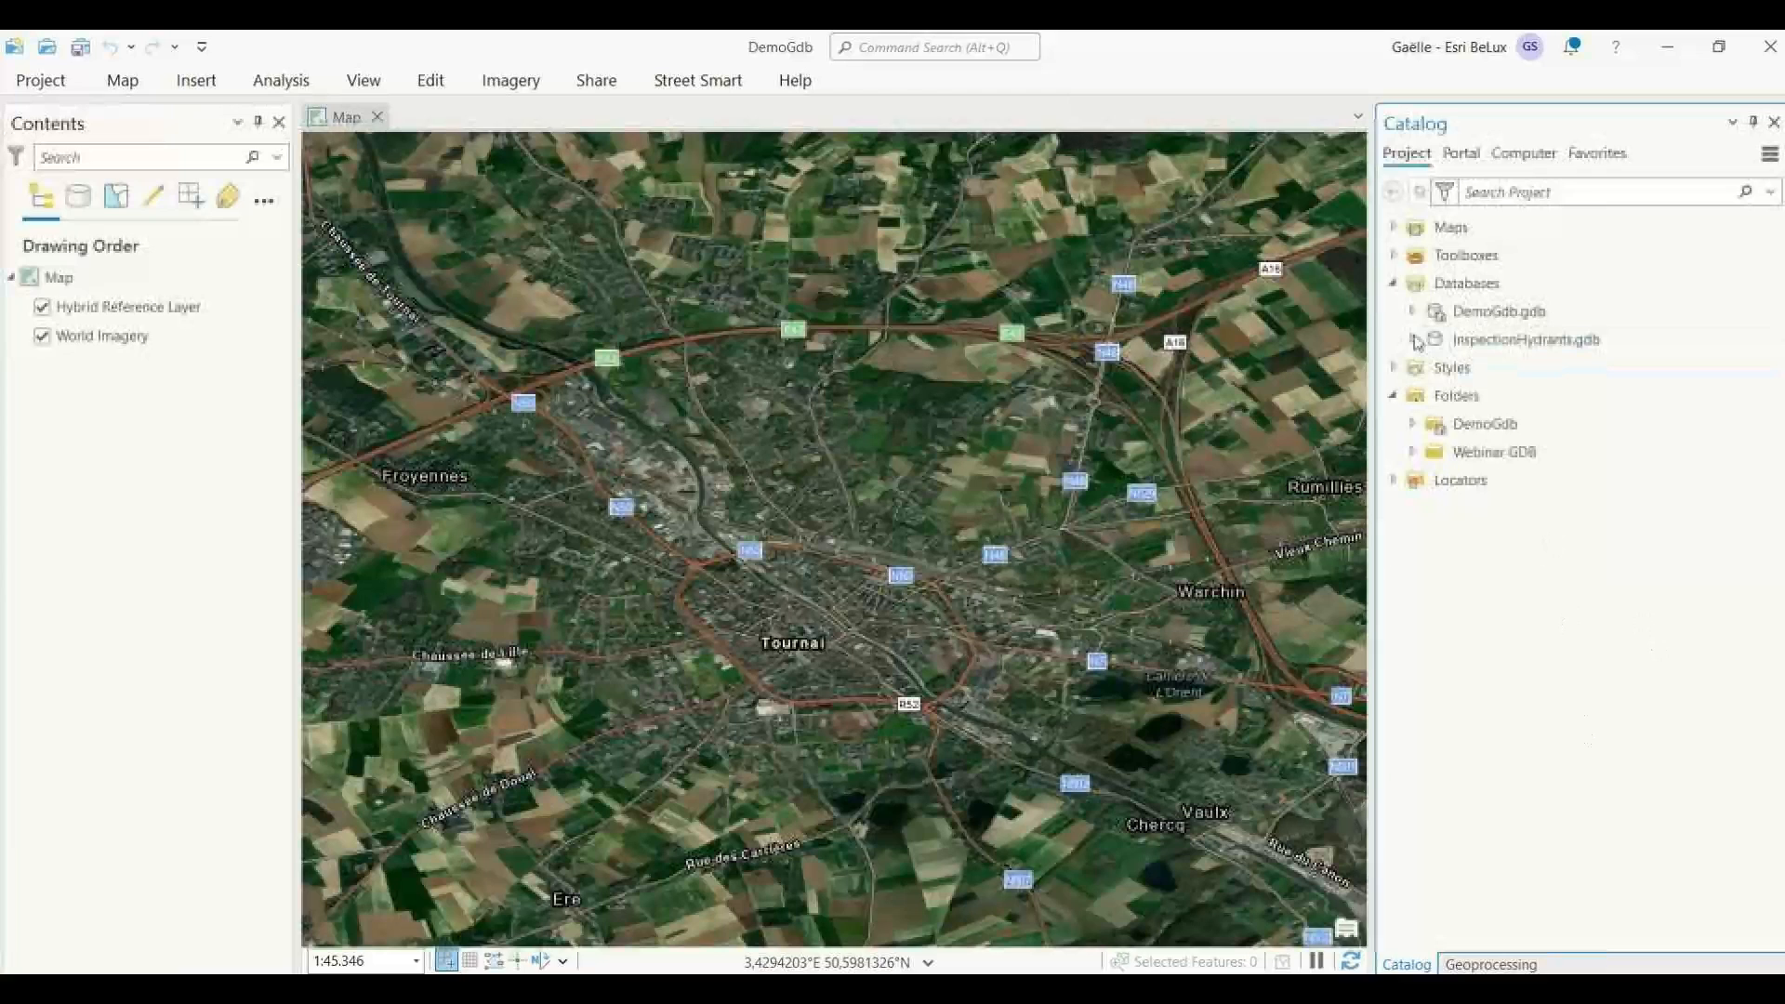
# Add the wHydrant feature class from InspectionHydrants.gdb to the current map and frame its points around Tournai.
pyautogui.click(1412, 339)
pyautogui.click(1506, 539)
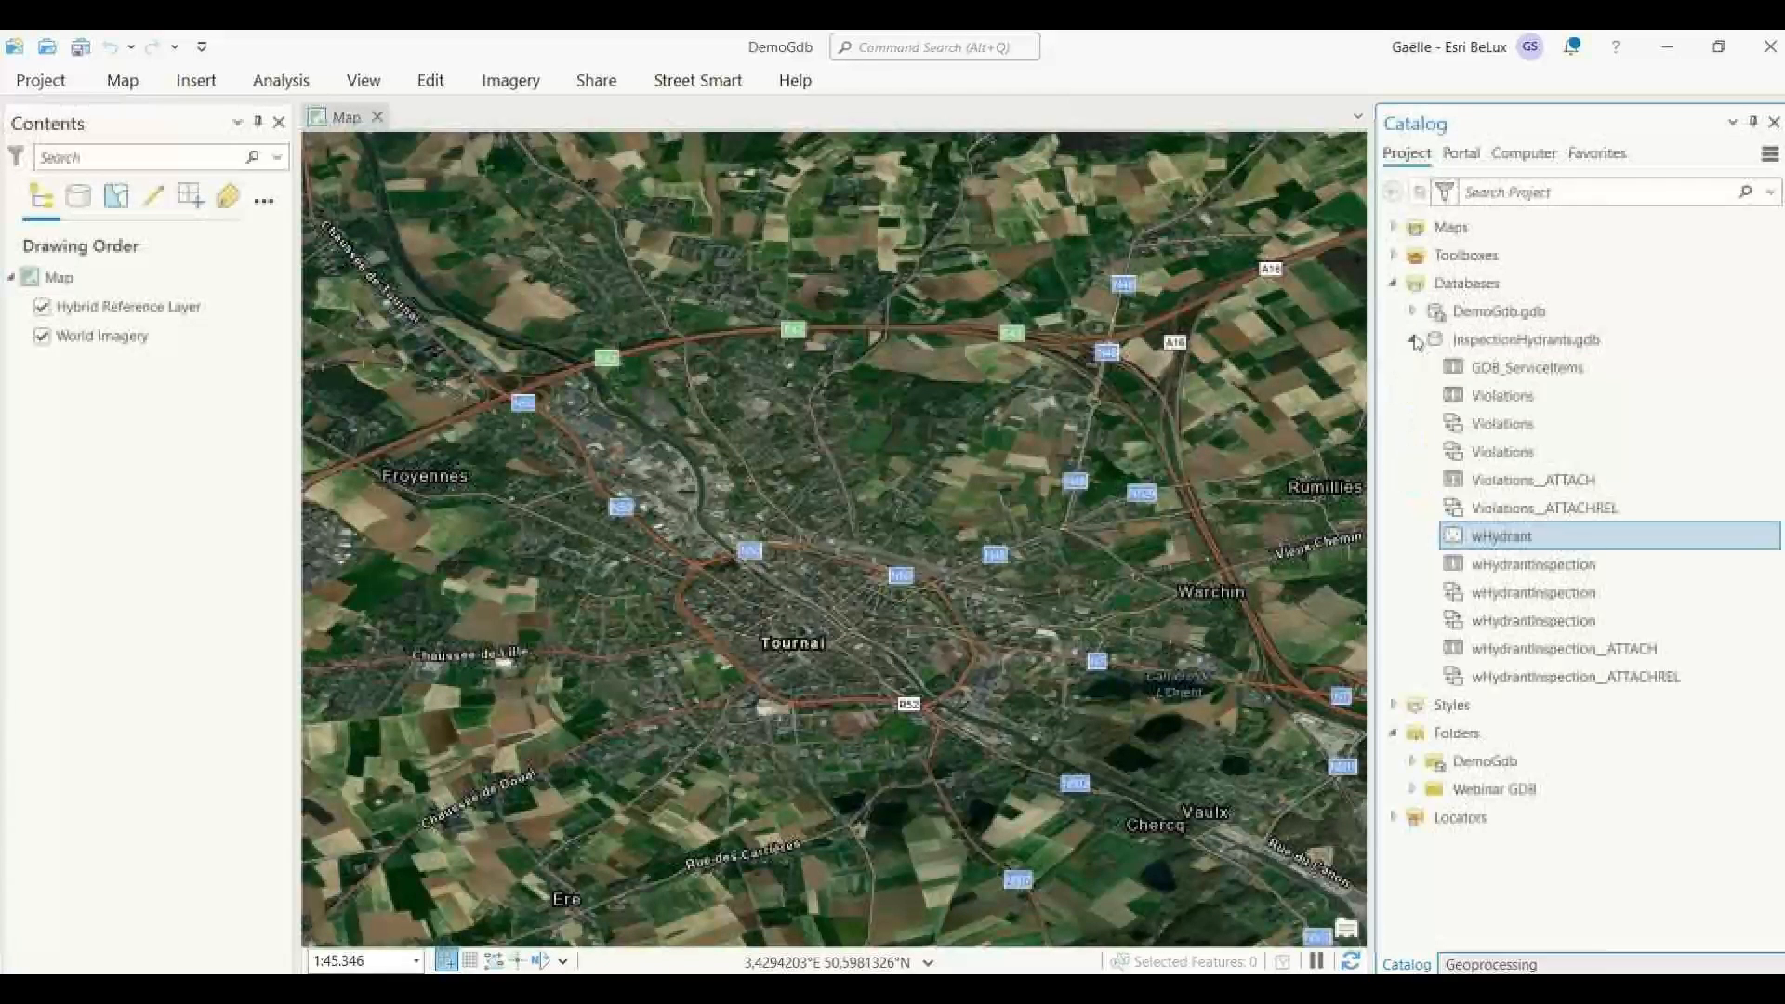
pyautogui.rightClick(1505, 546)
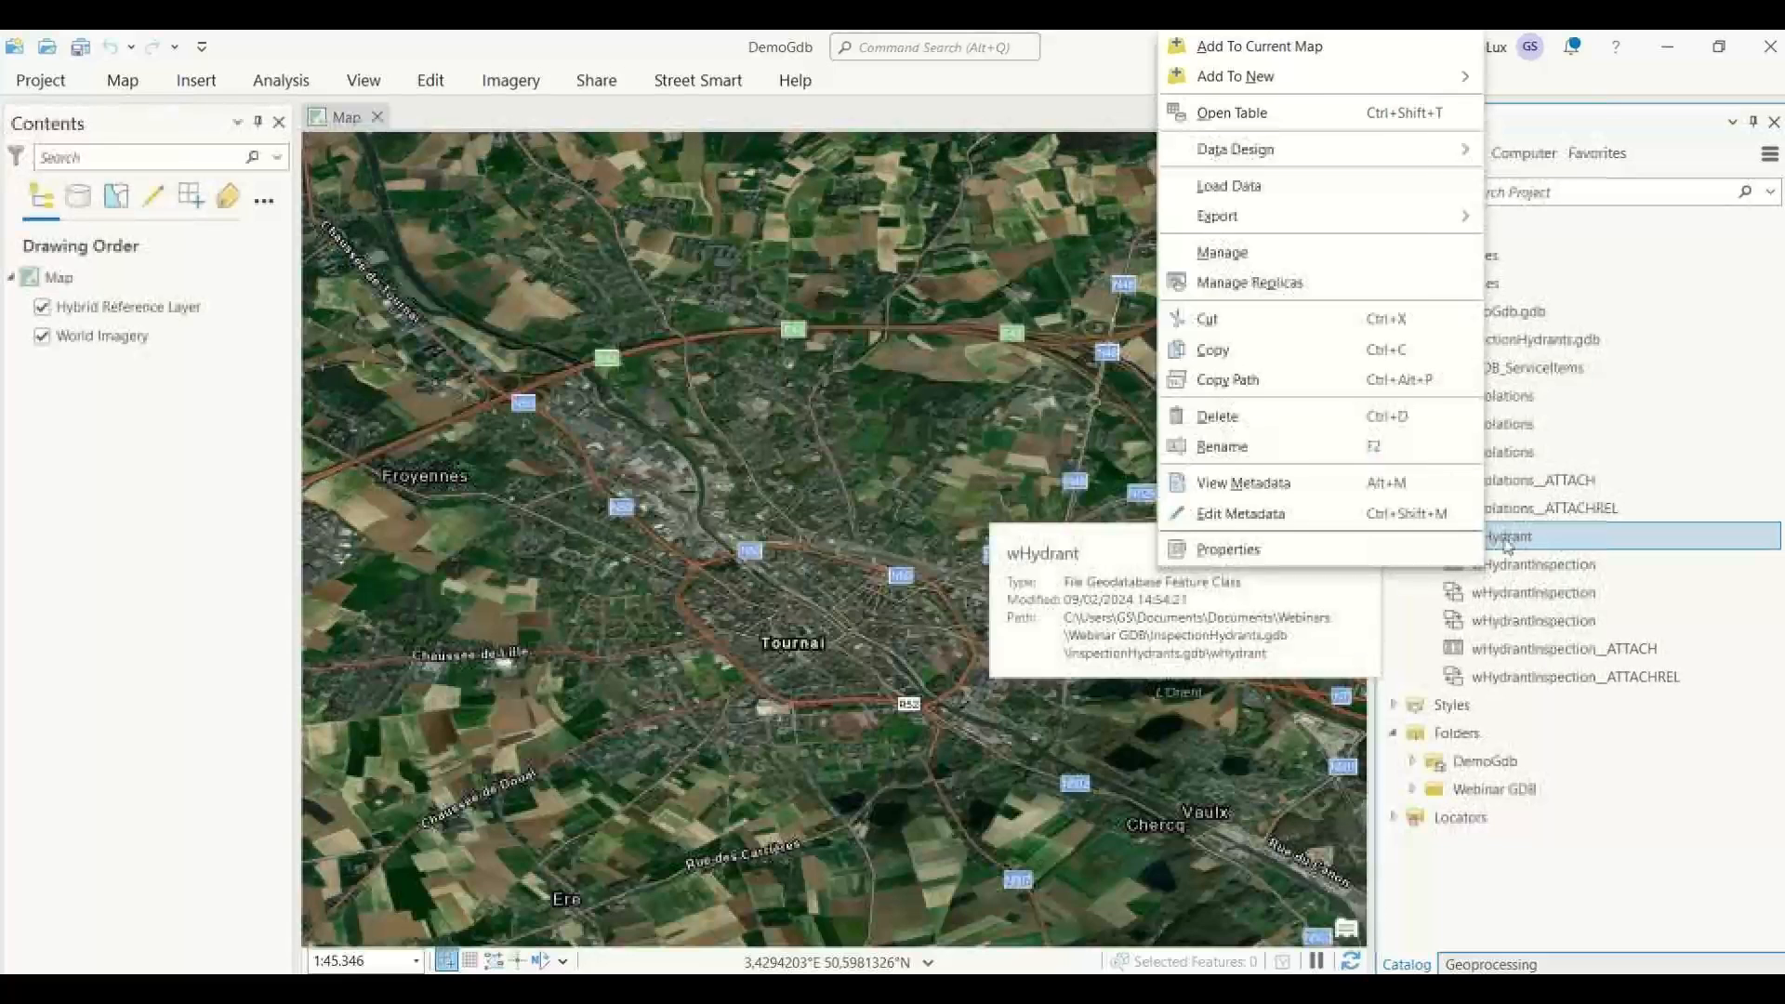
pyautogui.click(1250, 49)
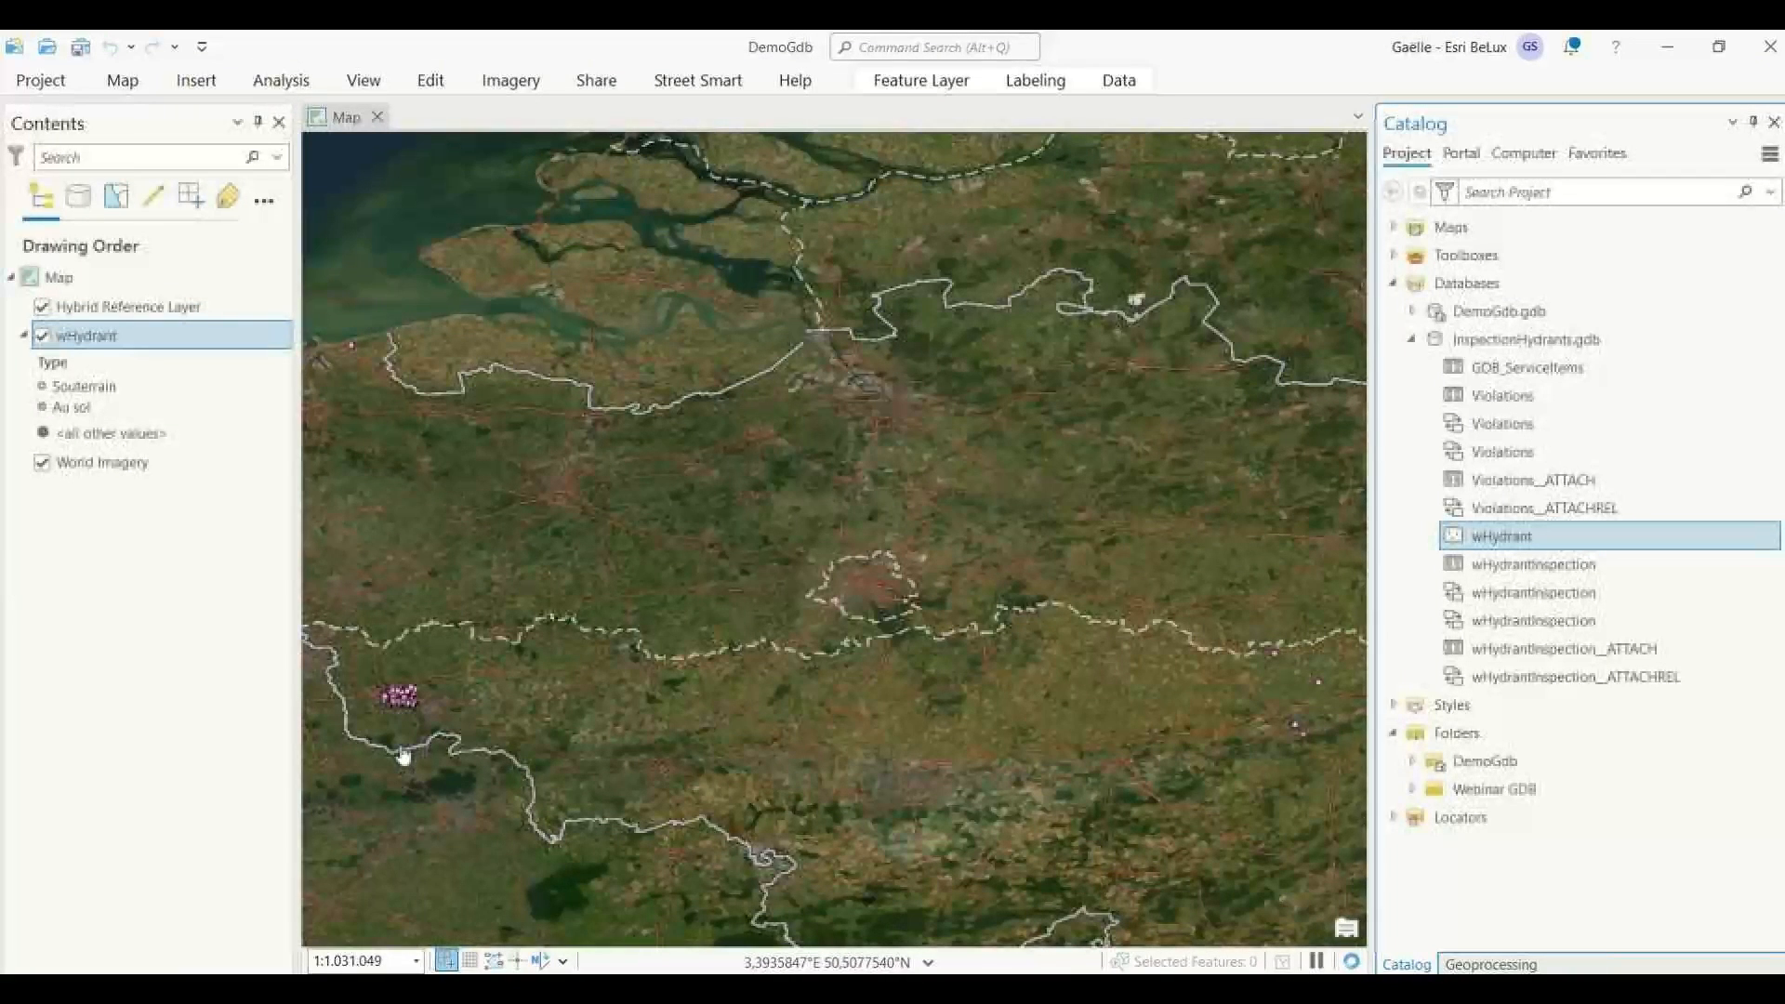
pyautogui.moveTo(402, 755); pyautogui.dragTo(822, 709)
pyautogui.scroll(3, 748, 676)
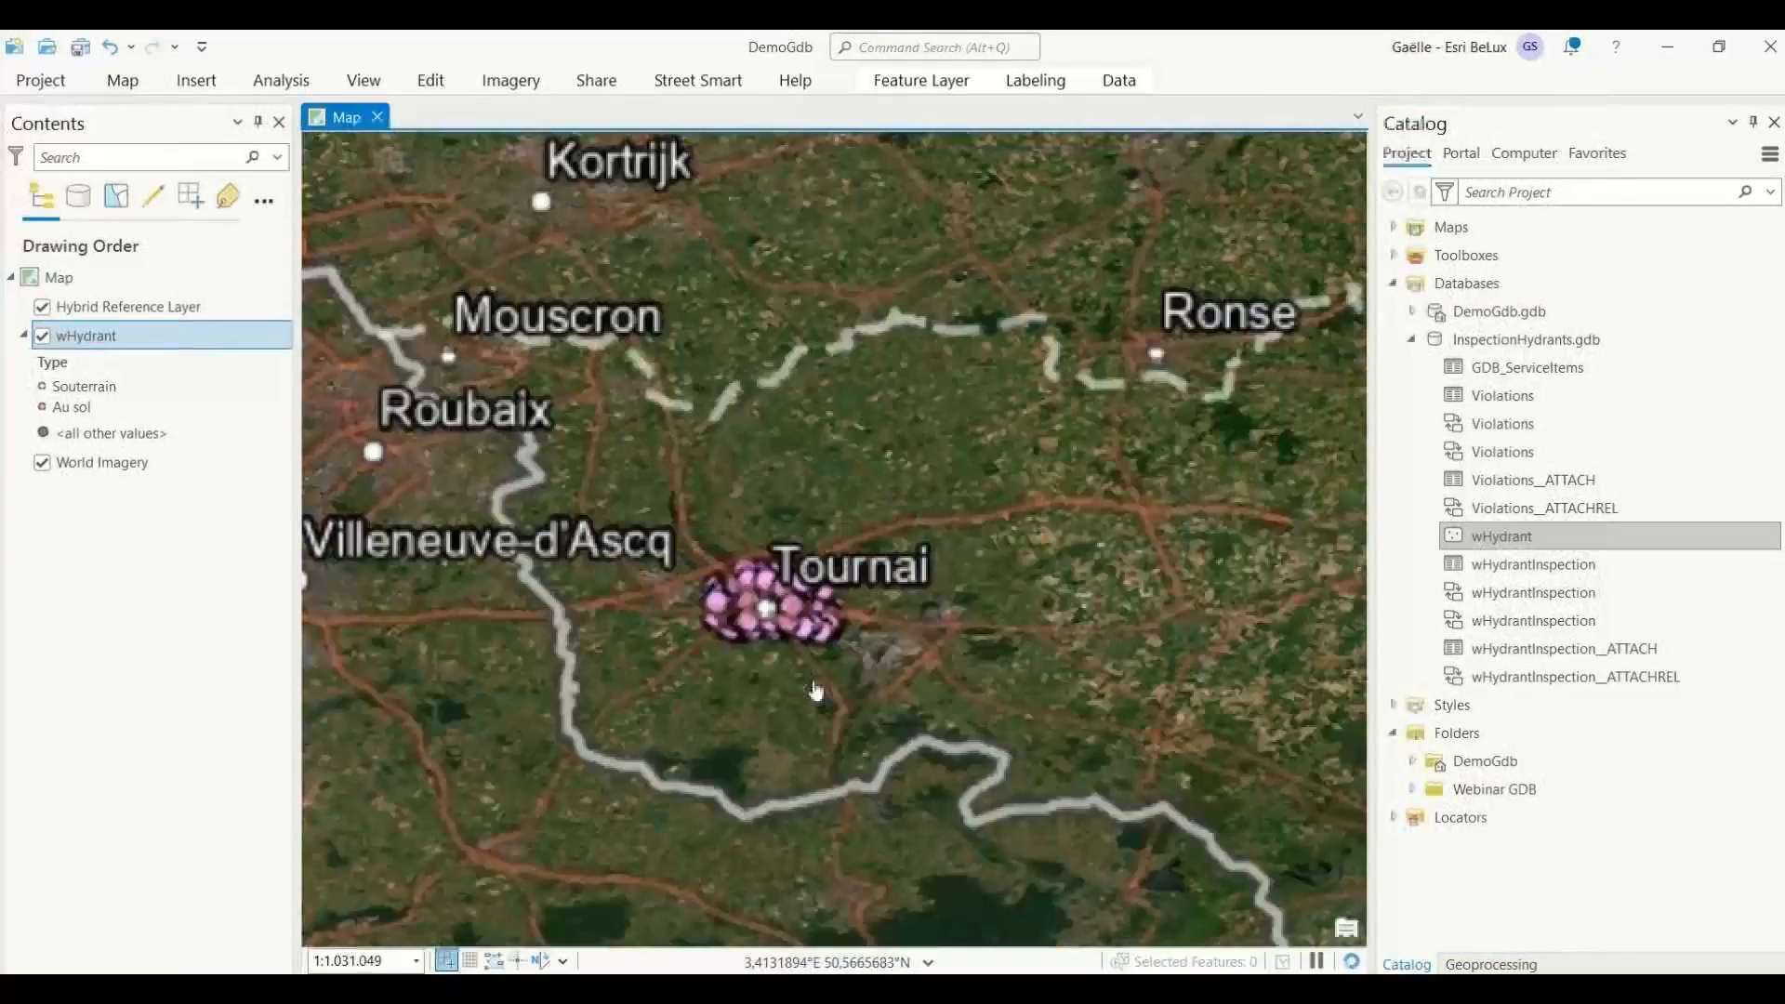
pyautogui.scroll(3, 730, 658)
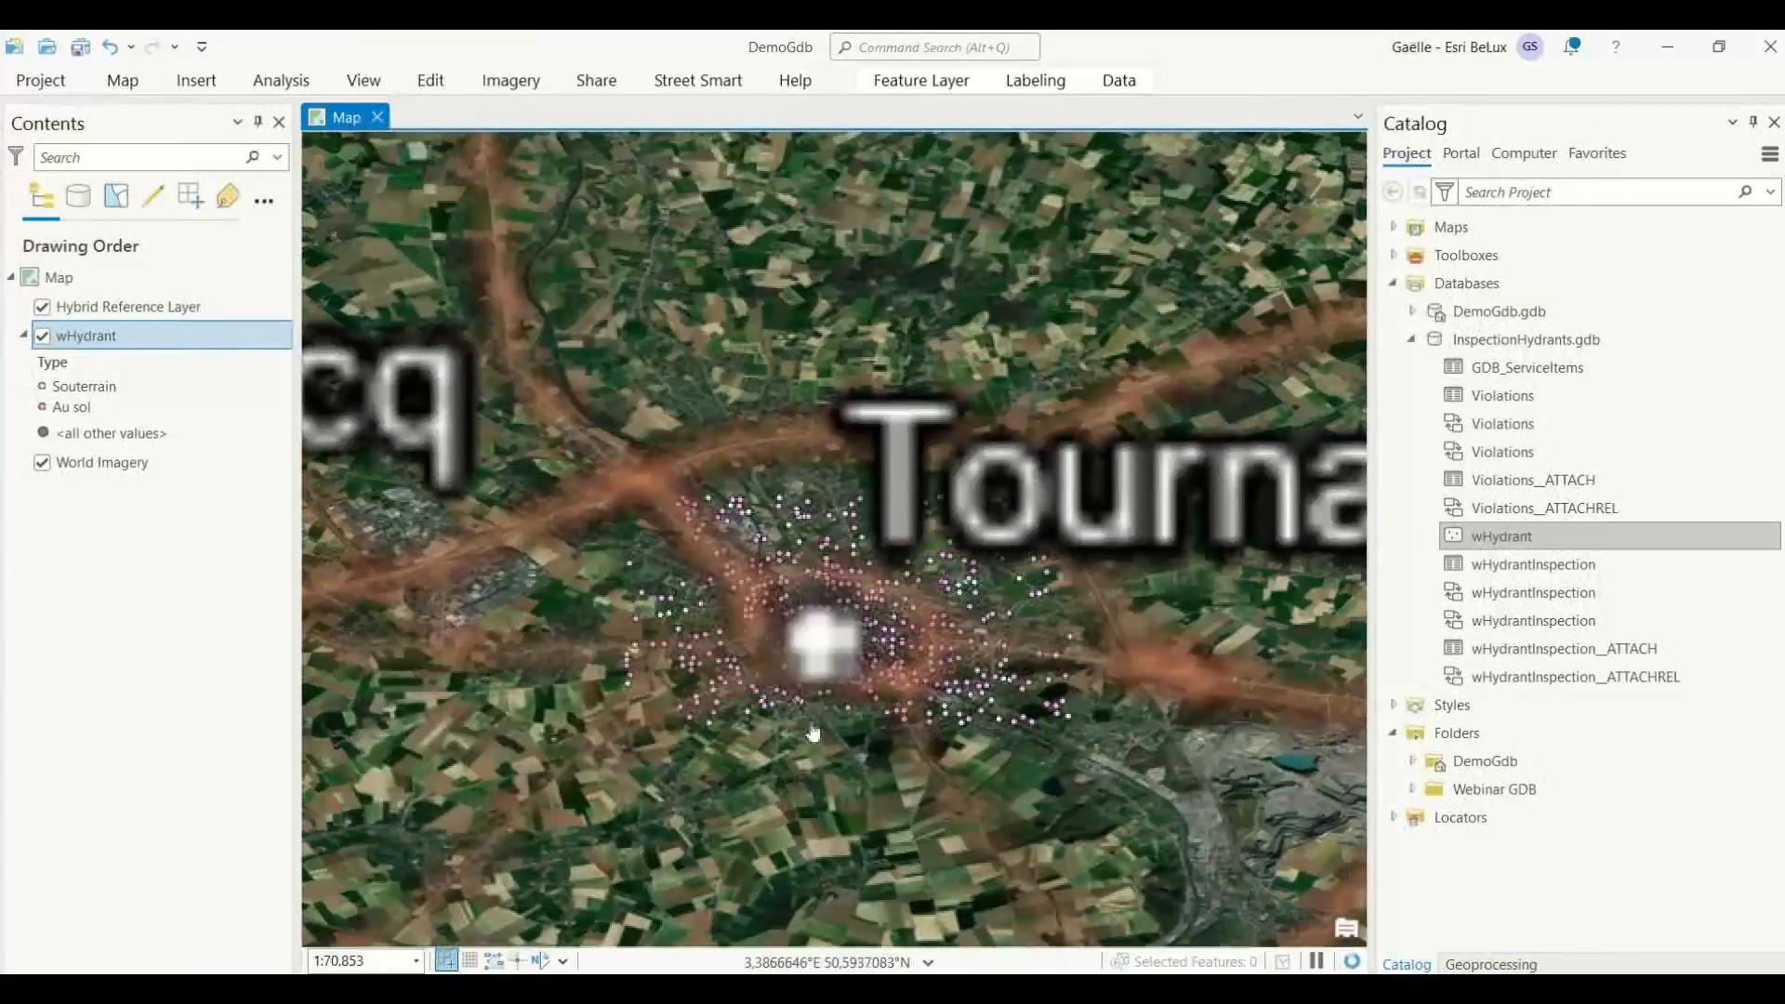
pyautogui.scroll(1, 813, 739)
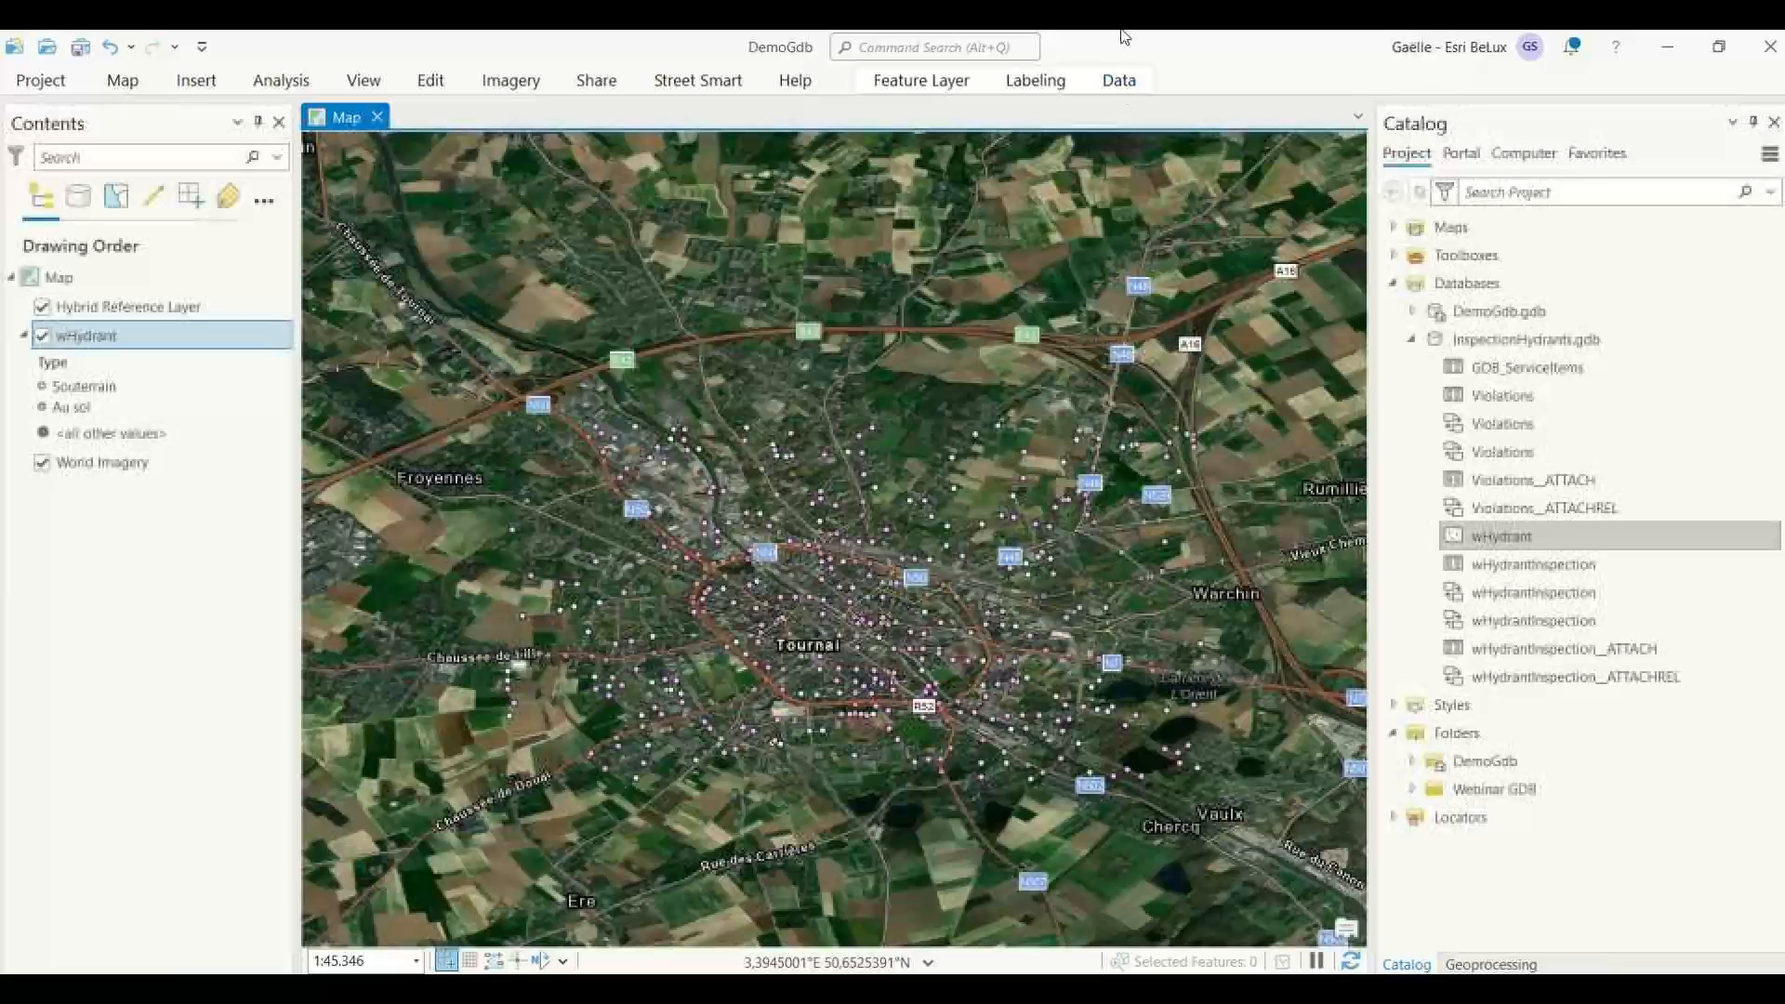
# Review the coded values of the wHydrantManufacturer_1 domain in the geodatabase's domains view and return to the map.
pyautogui.click(1120, 82)
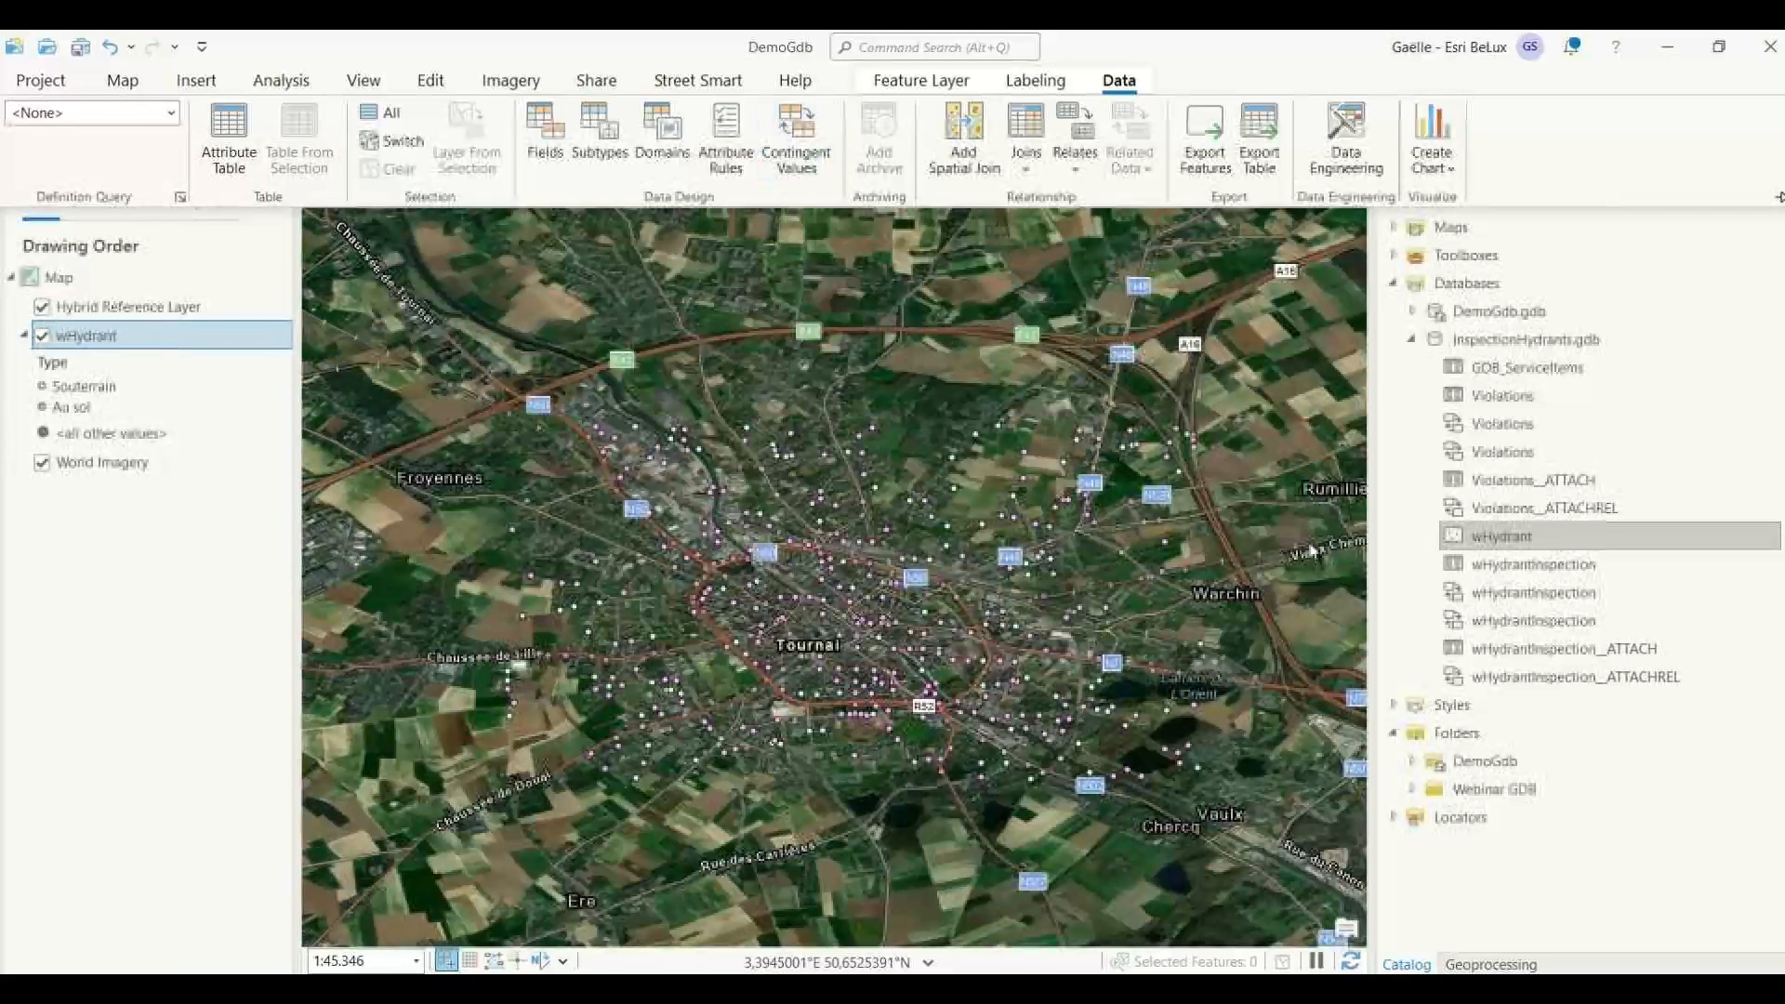
pyautogui.click(669, 148)
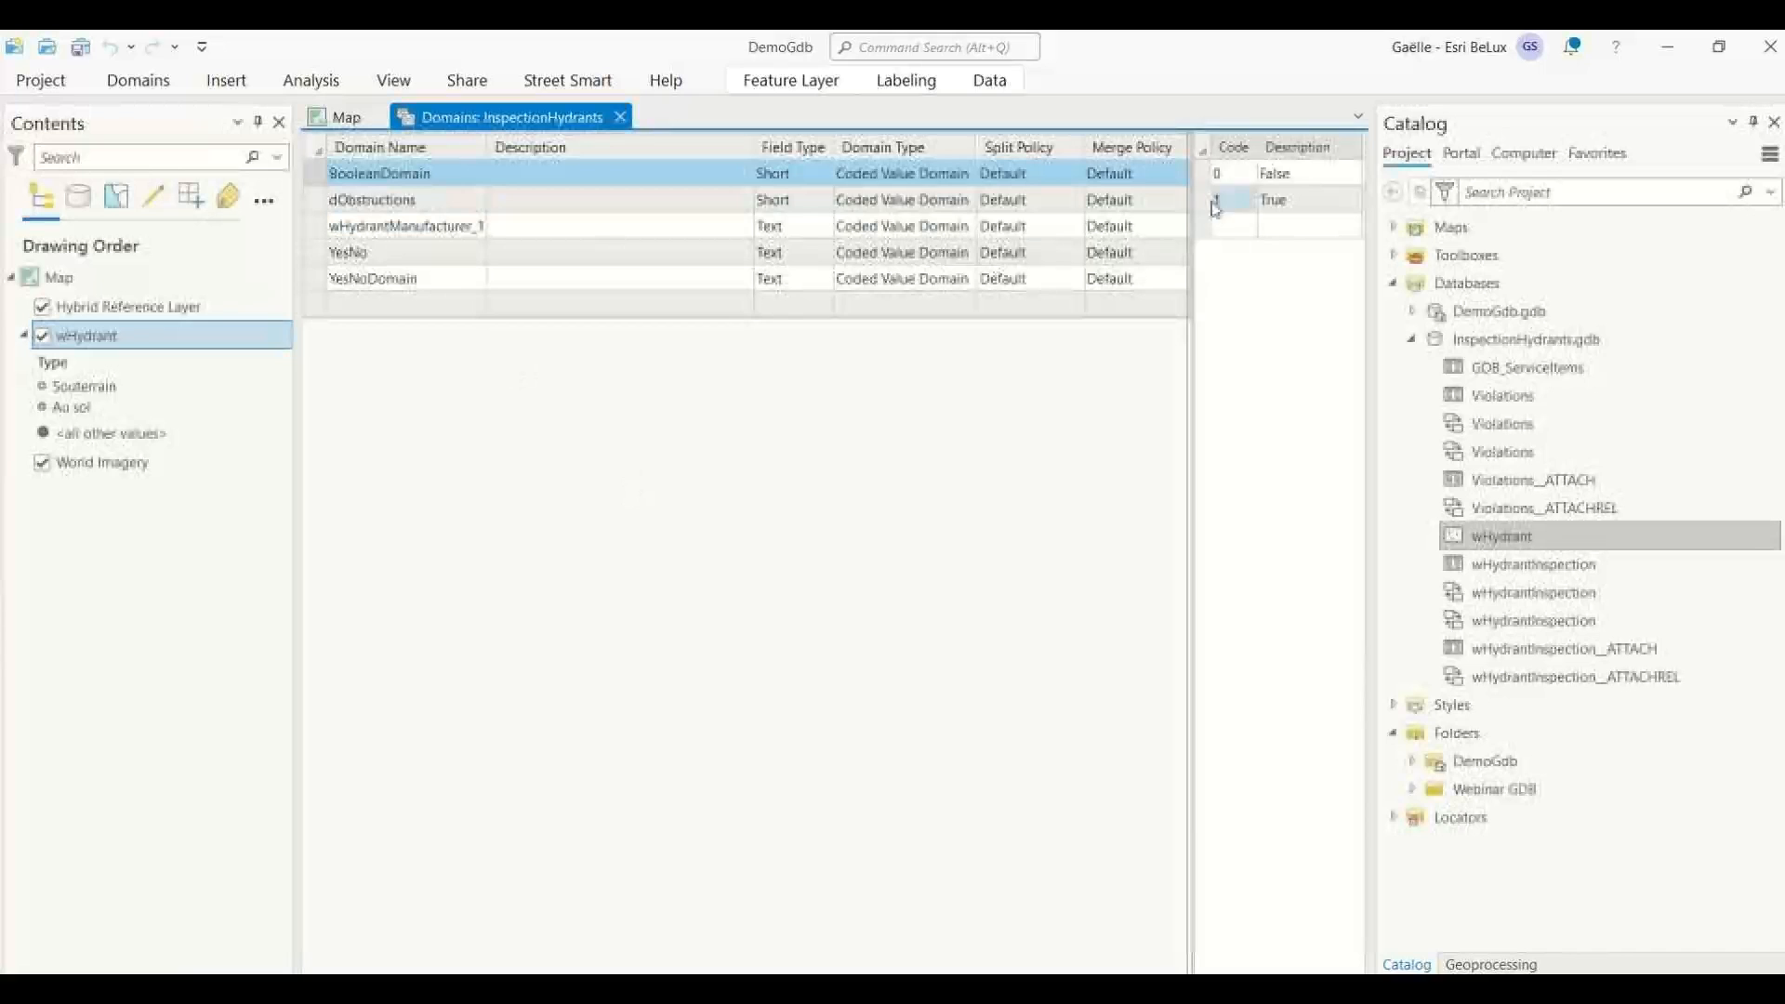
pyautogui.click(404, 232)
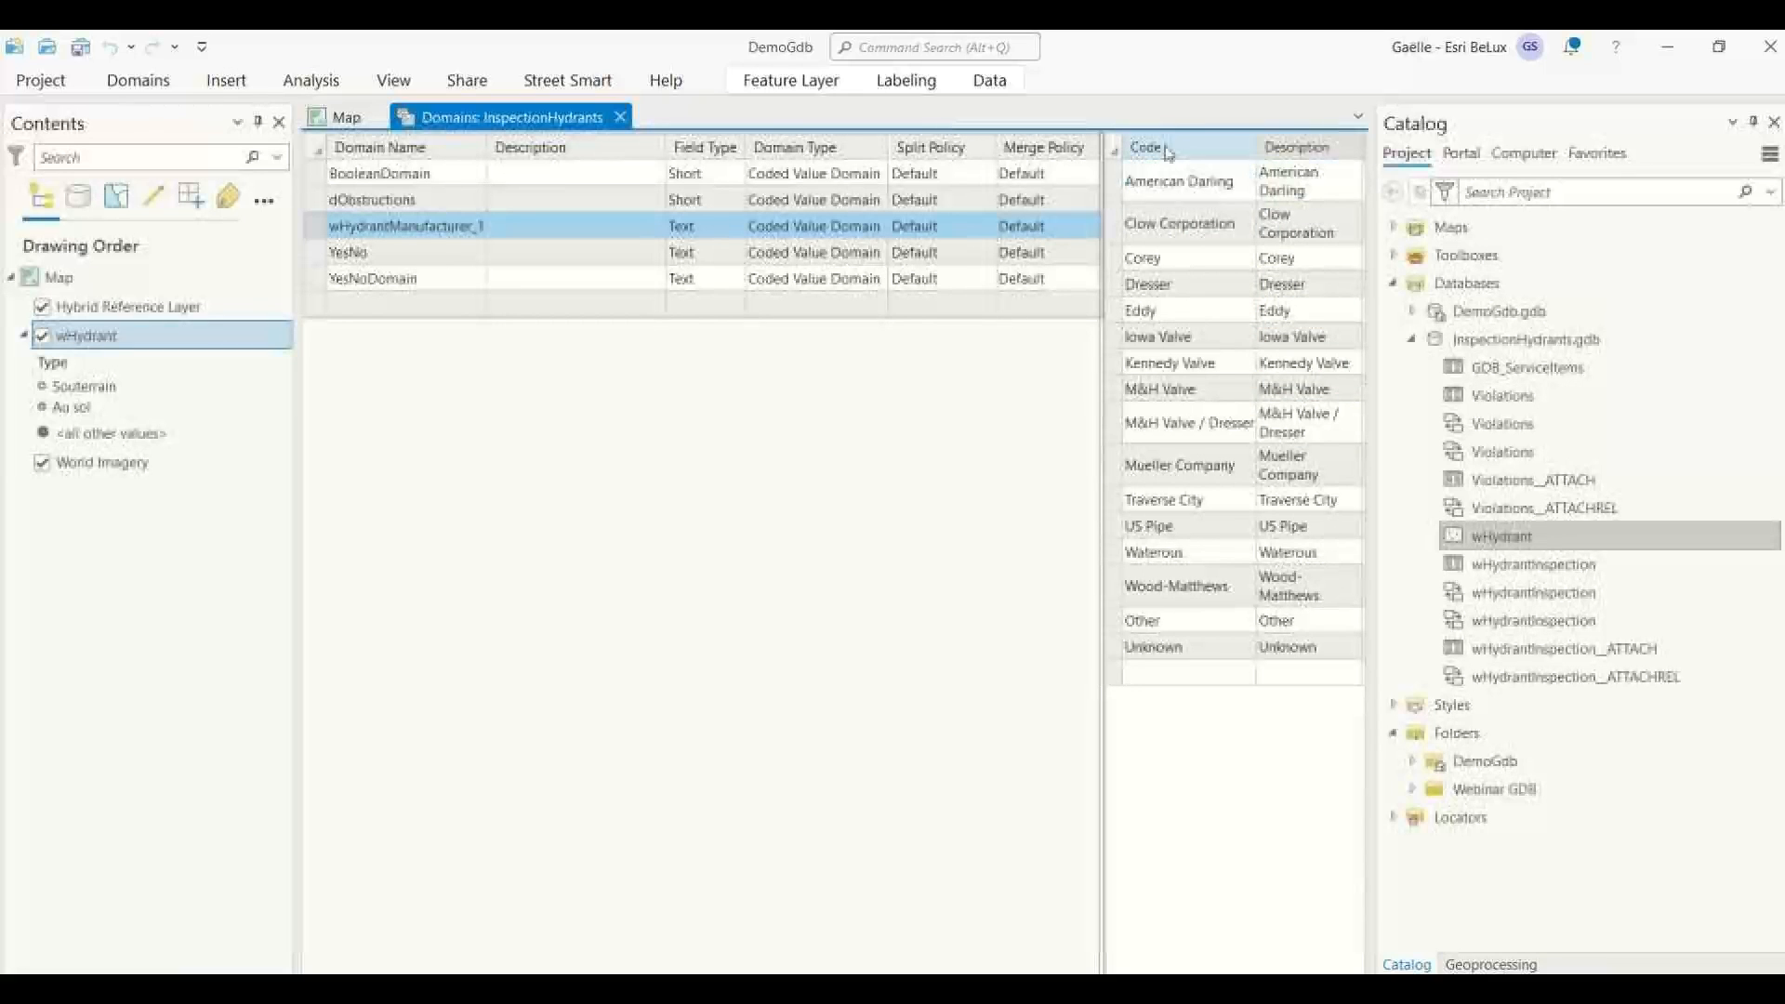
pyautogui.click(344, 117)
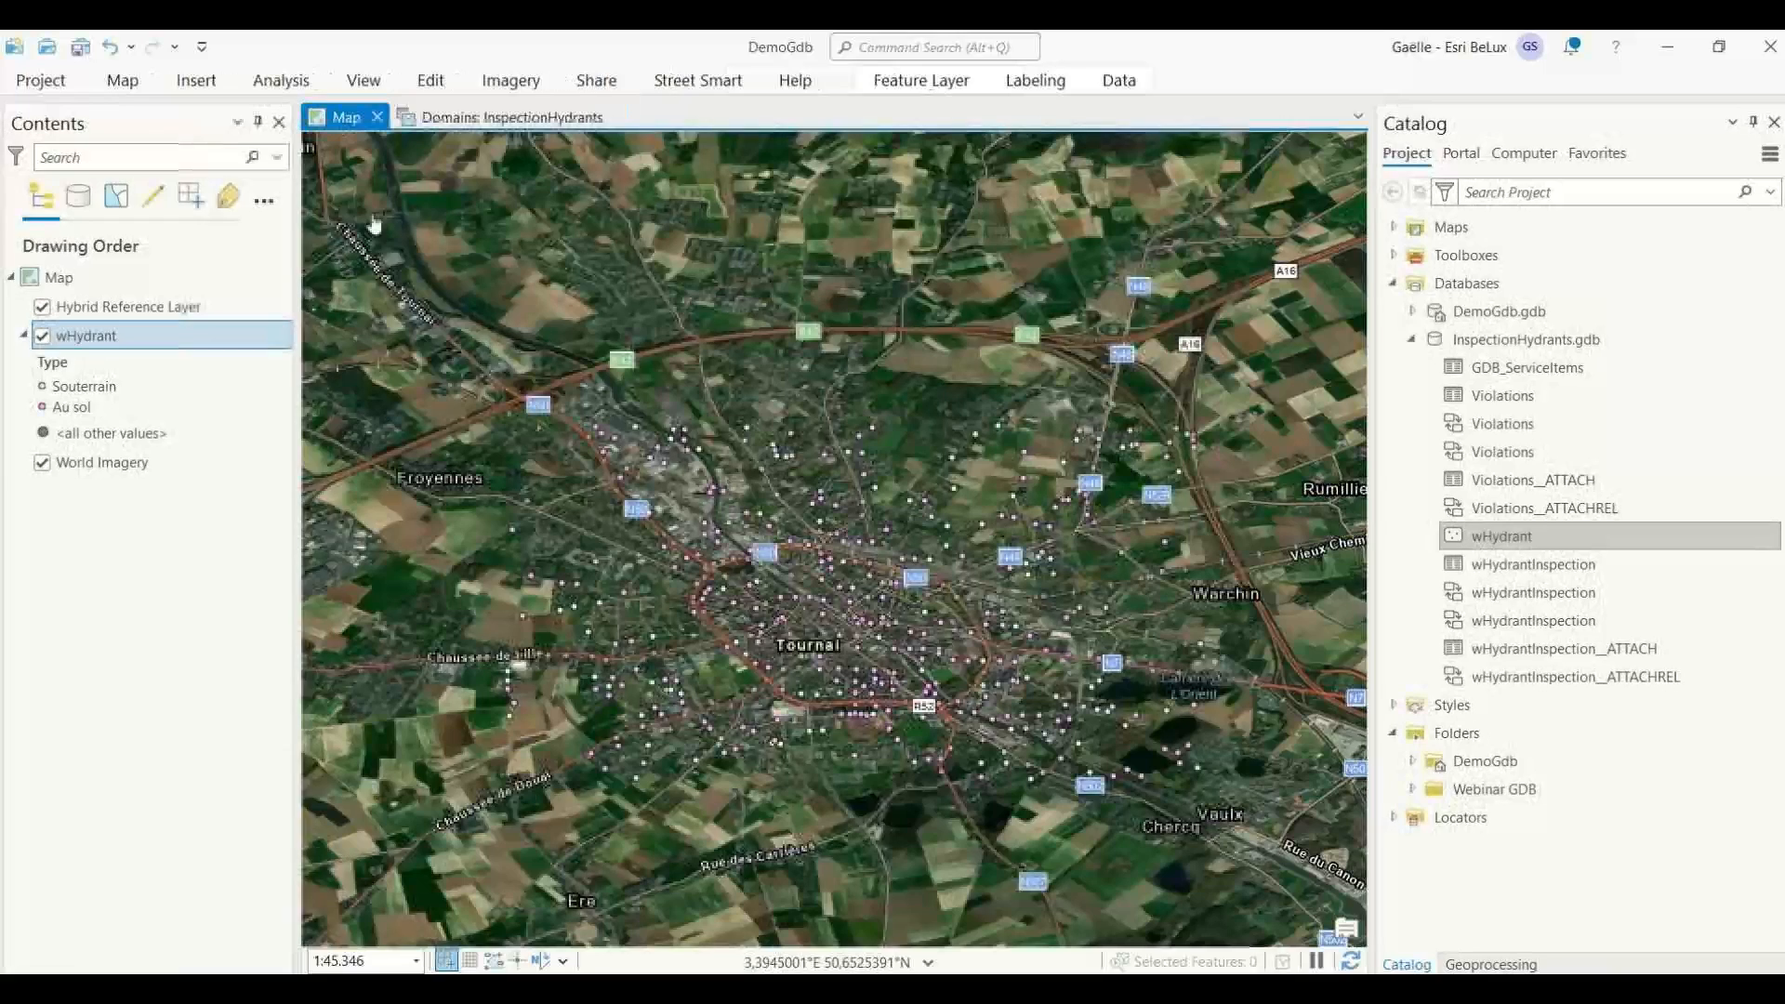
# Open the wHydrant layer's attribute table and list the Manufacturer choices available for the first record.
pyautogui.rightClick(109, 344)
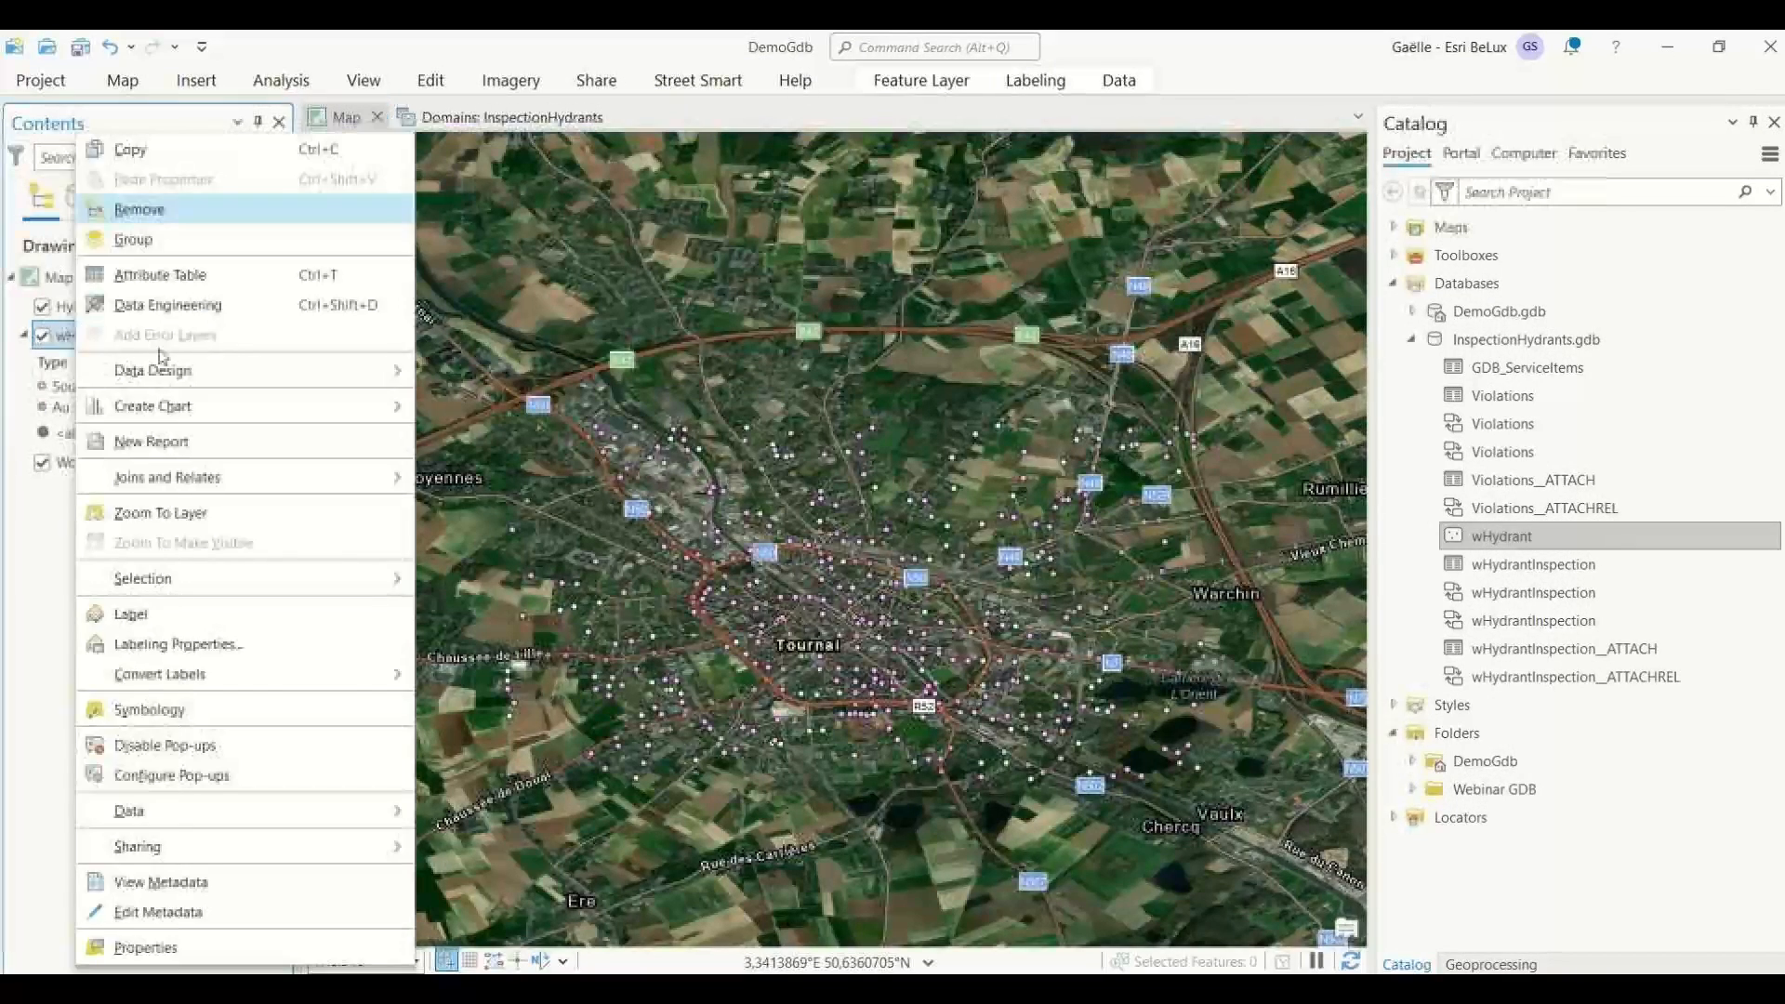
pyautogui.click(217, 274)
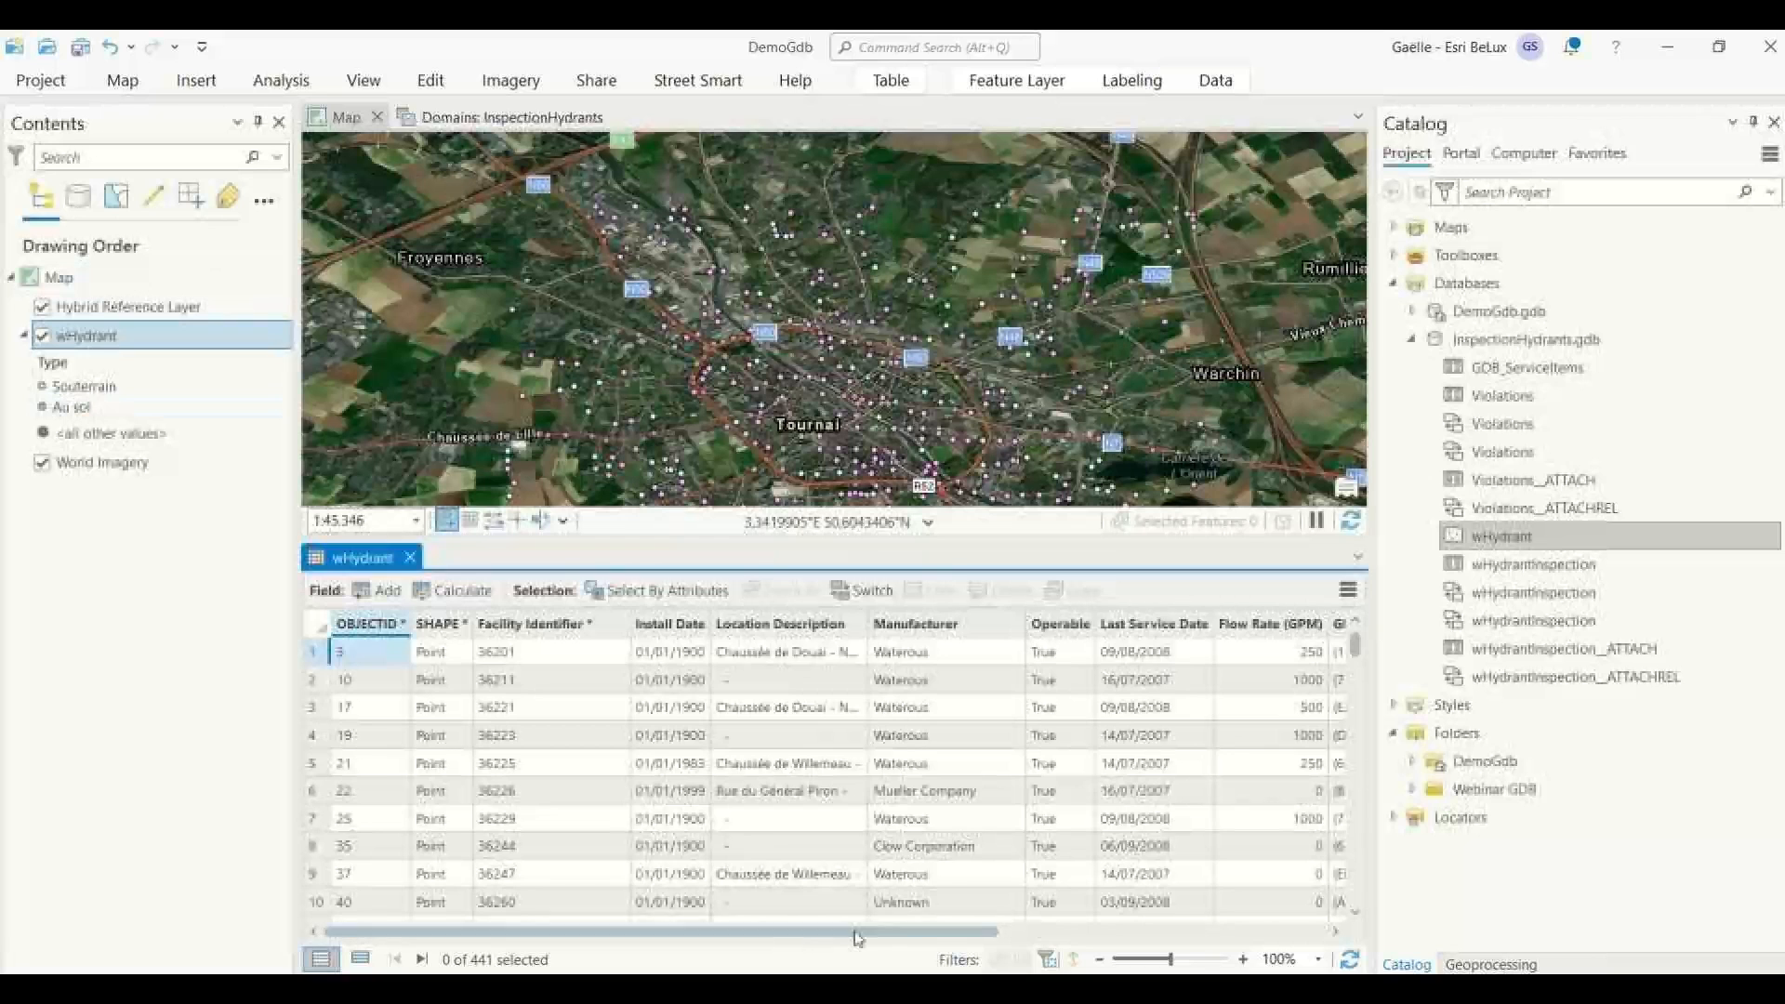
pyautogui.moveTo(781, 930); pyautogui.dragTo(899, 927)
pyautogui.click(749, 656)
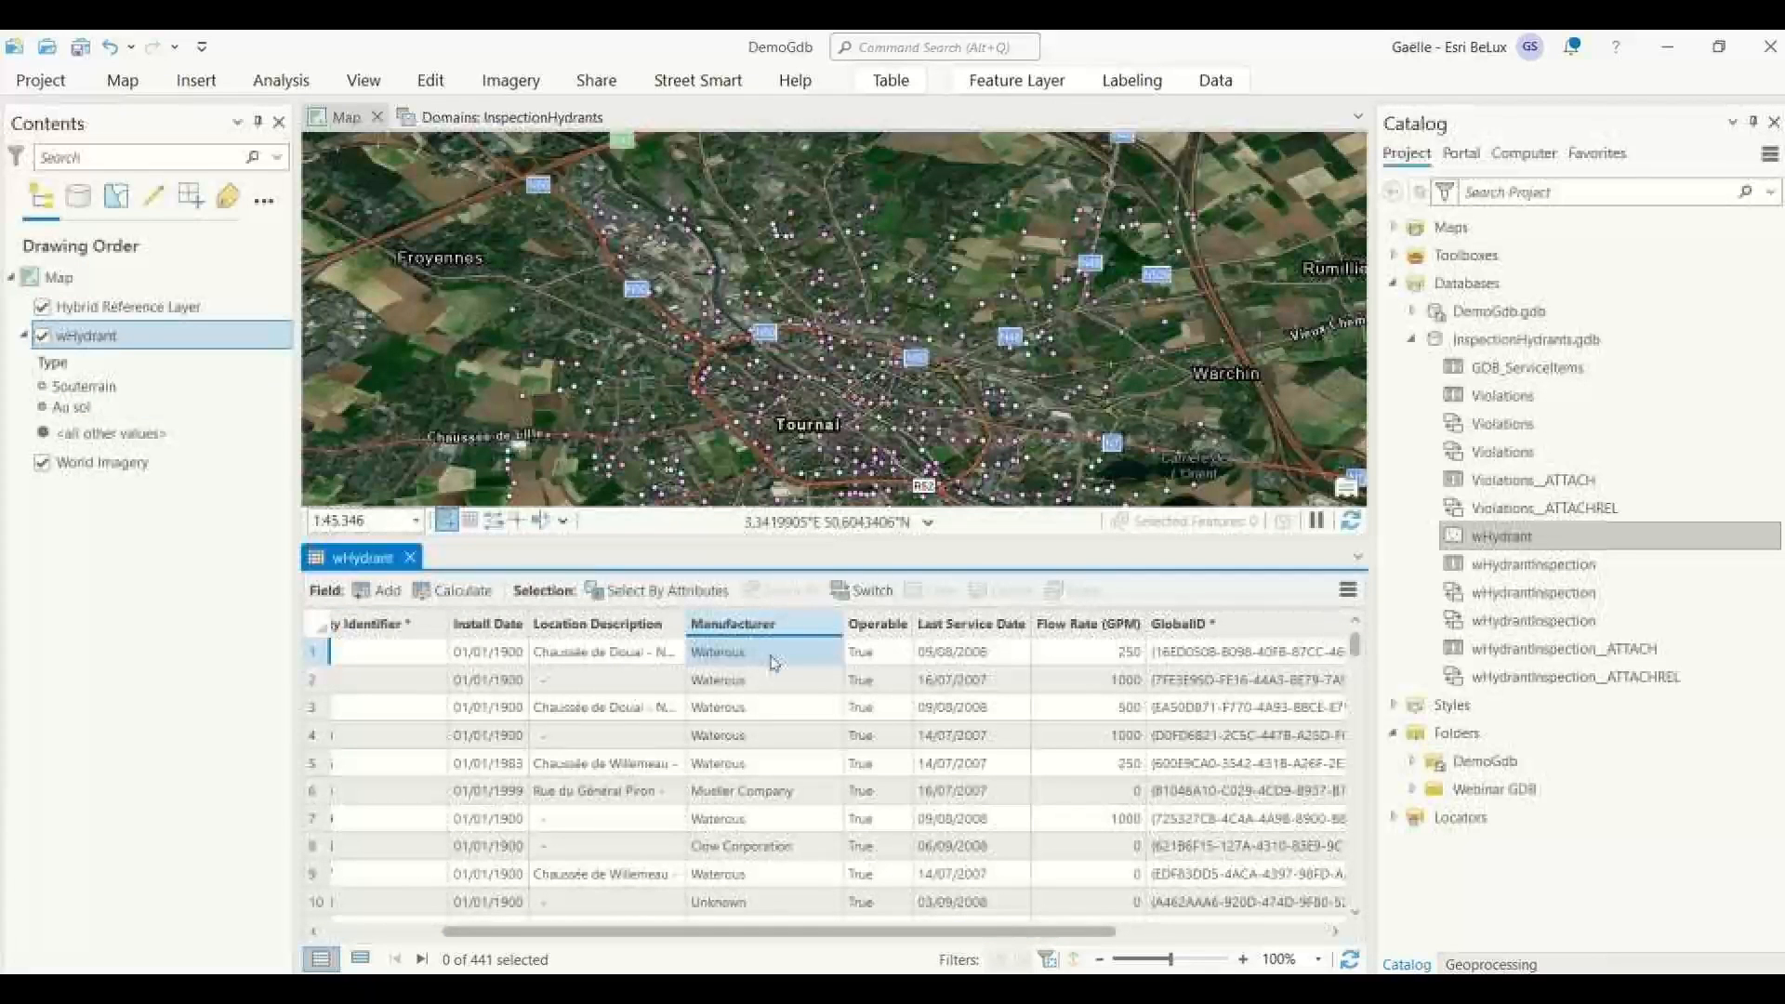
pyautogui.click(830, 653)
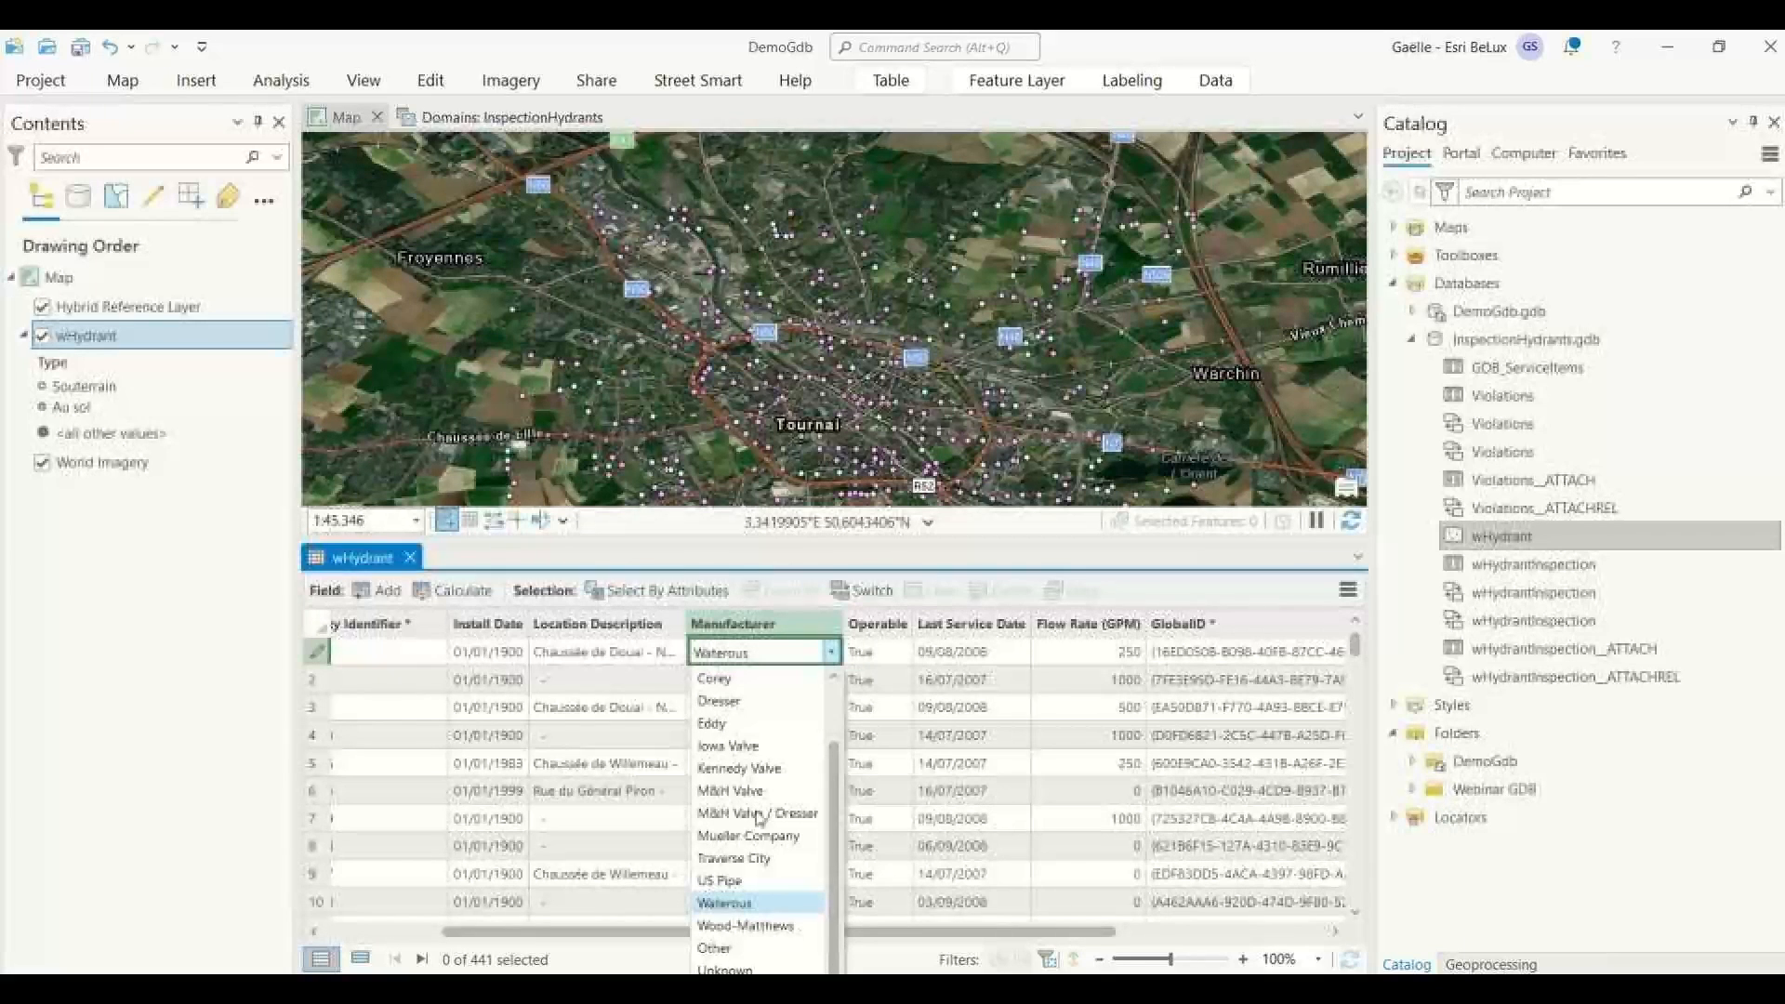
pyautogui.scroll(1, 760, 818)
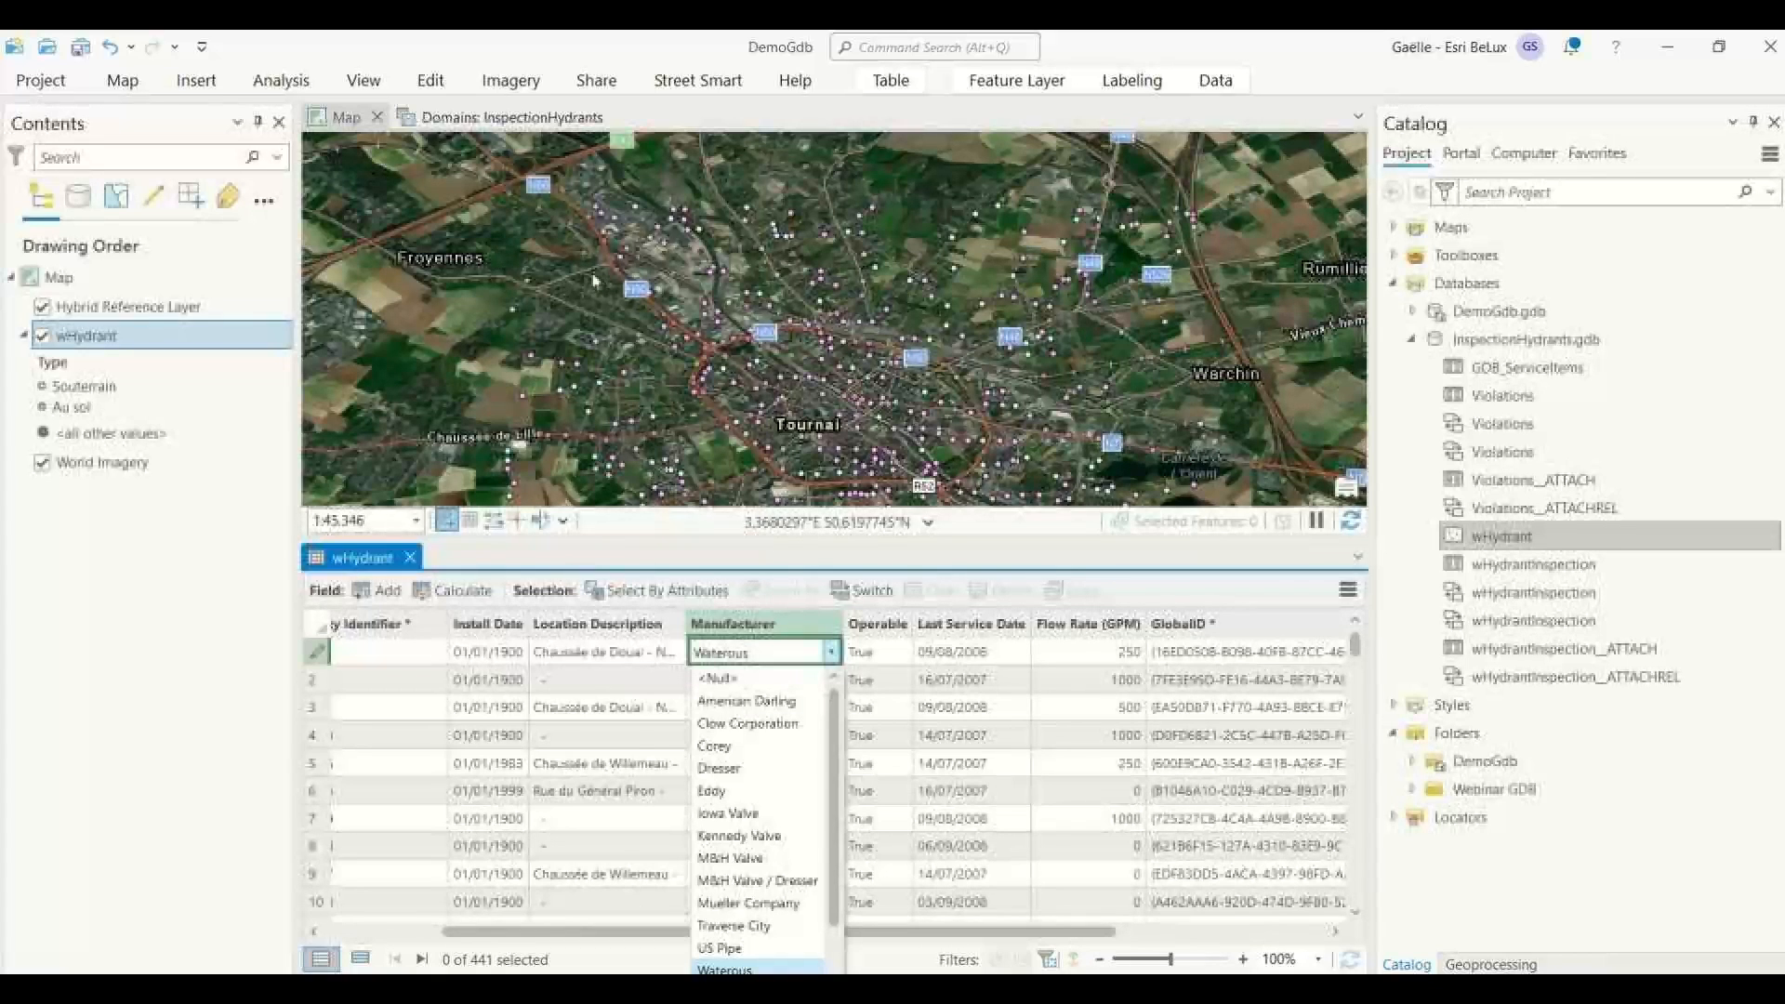
# Close the InspectionHydrants domains view.
pyautogui.click(557, 117)
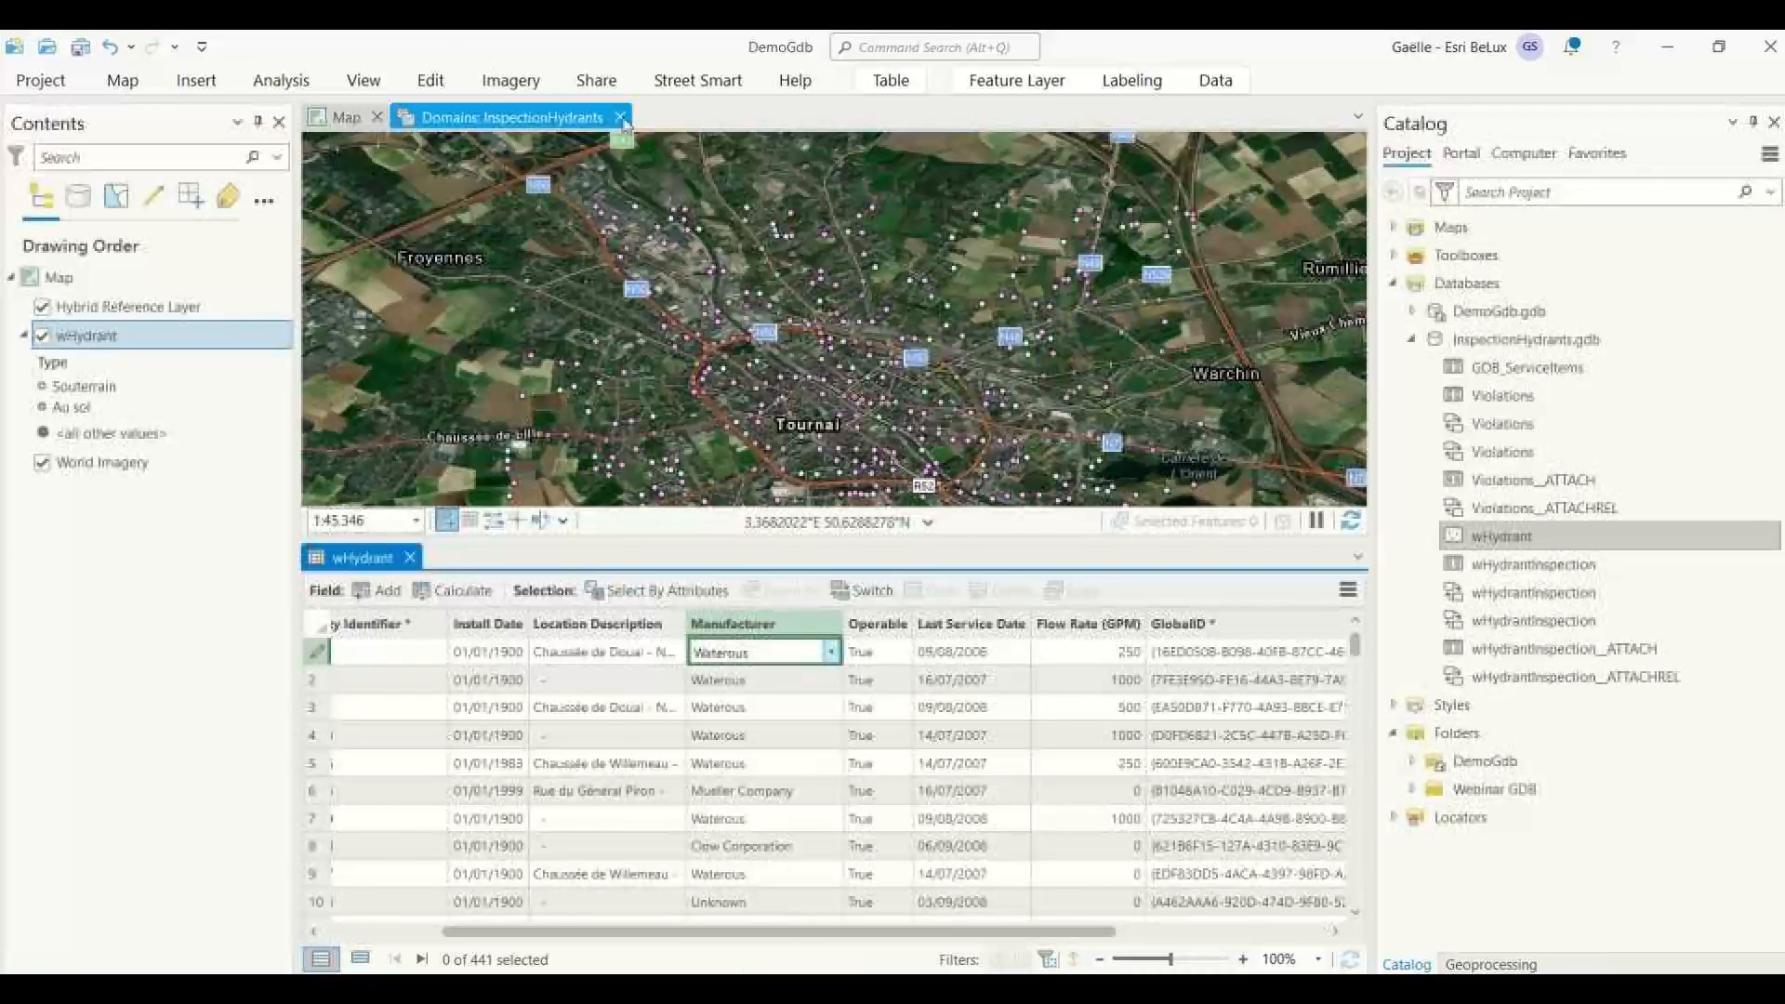
pyautogui.click(558, 118)
pyautogui.click(620, 117)
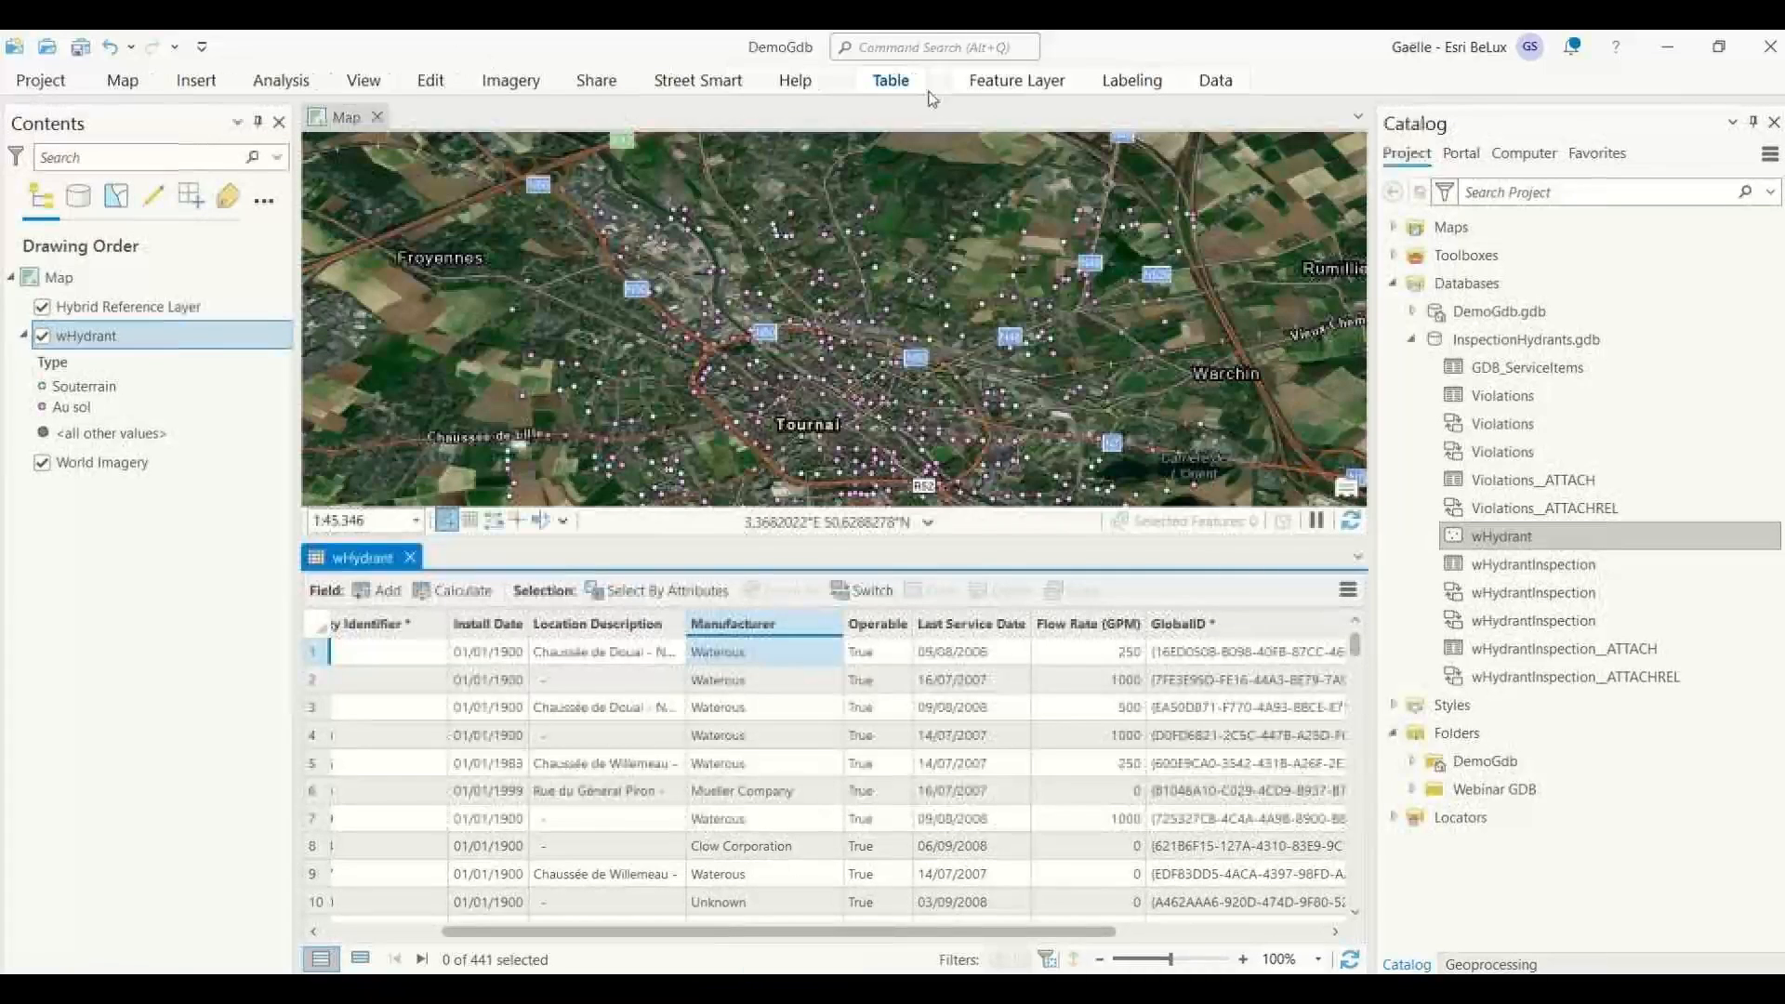
# Examine the expression, error message and triggers of wHydrant's Non-negative Rate Flow constraint rule, and close the attribute rules view.
pyautogui.click(1216, 82)
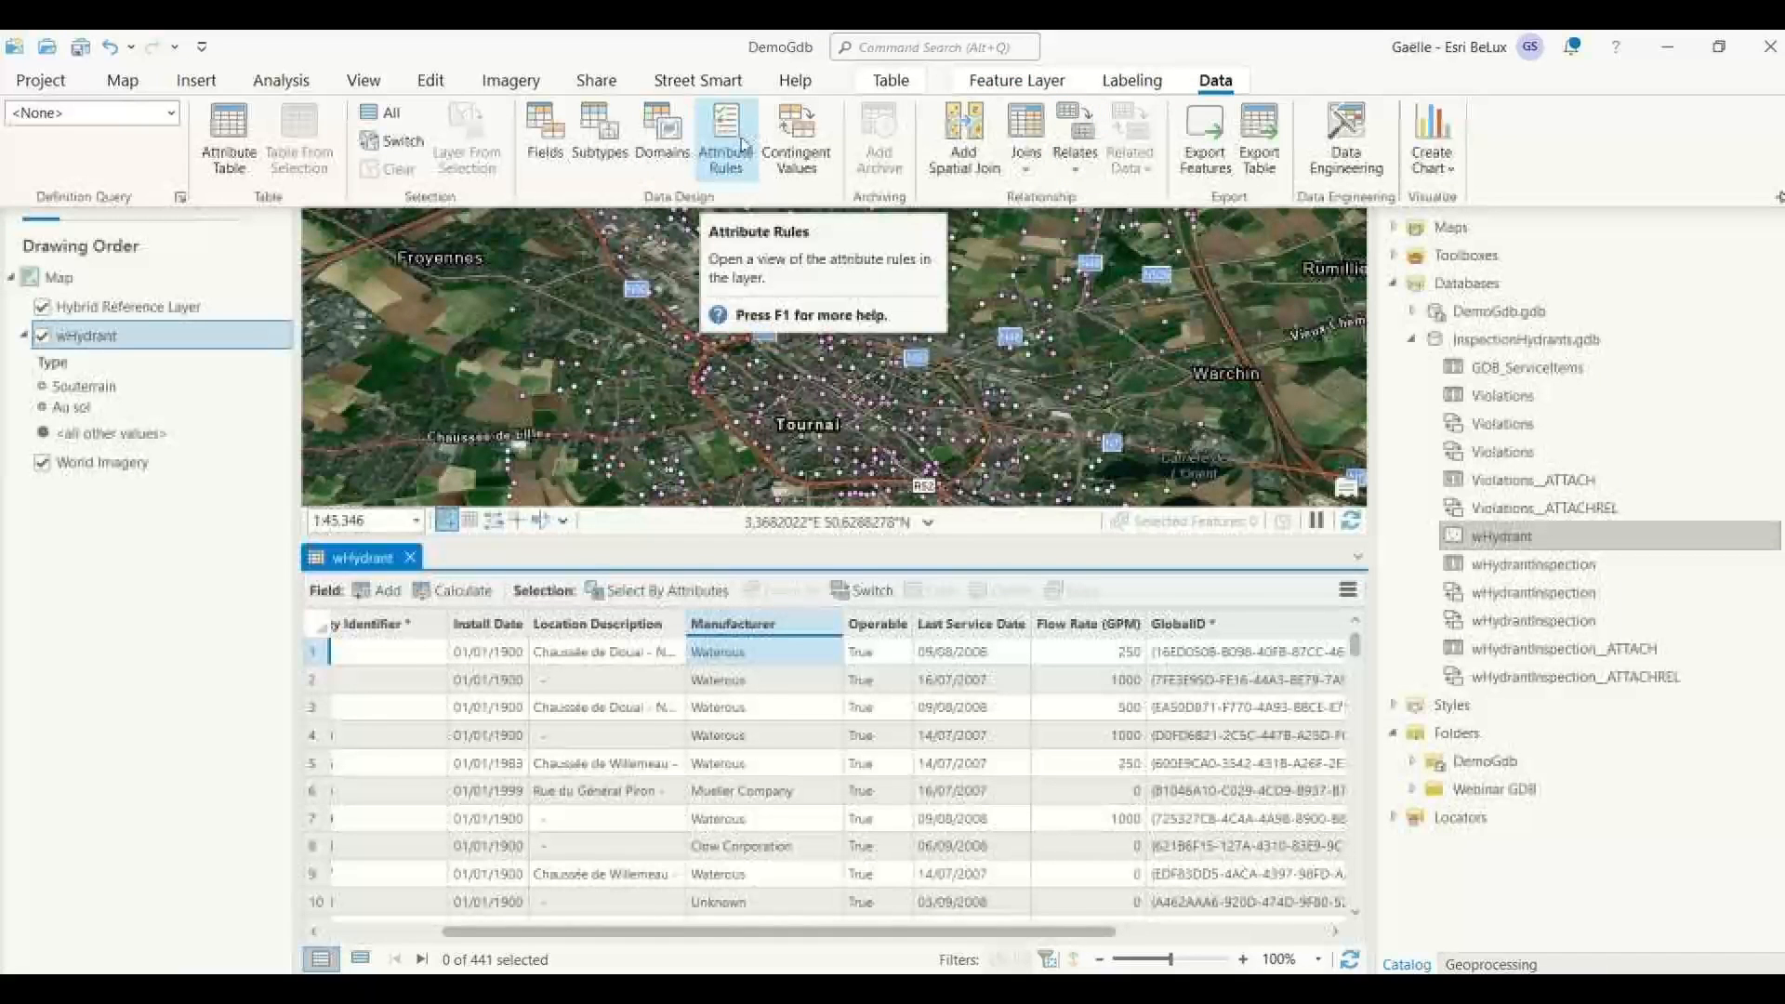
pyautogui.click(739, 176)
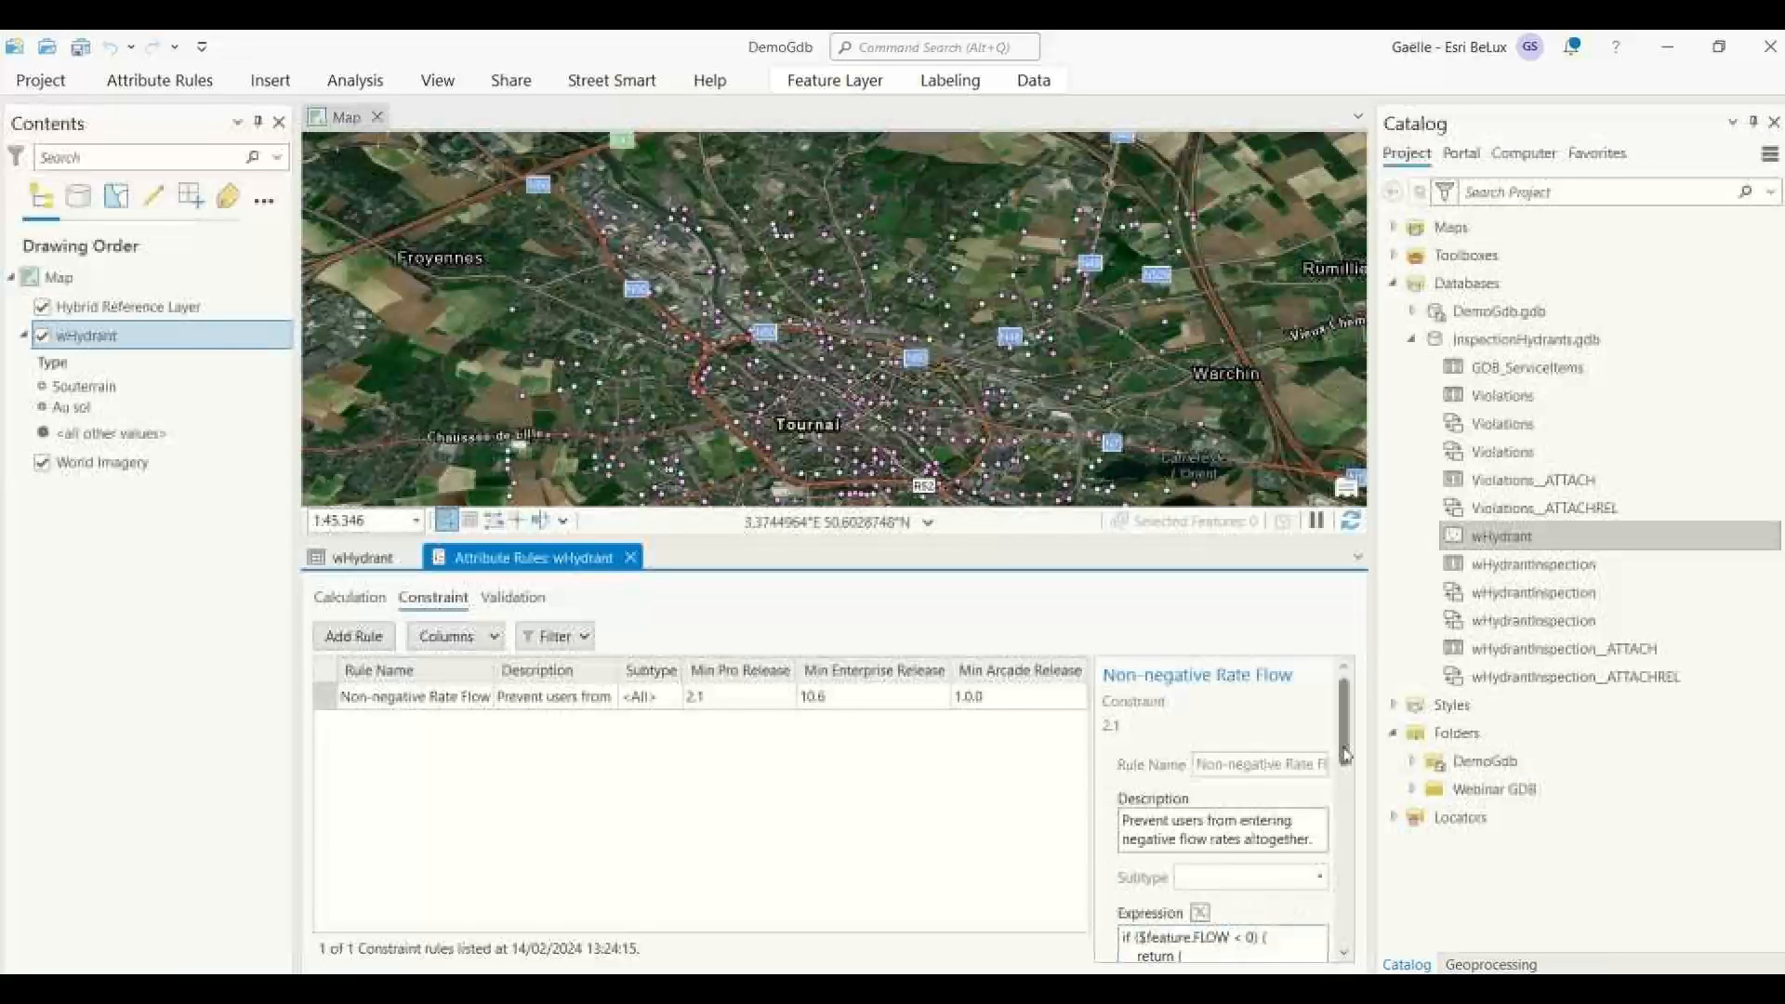
pyautogui.moveTo(1346, 755); pyautogui.dragTo(1343, 828)
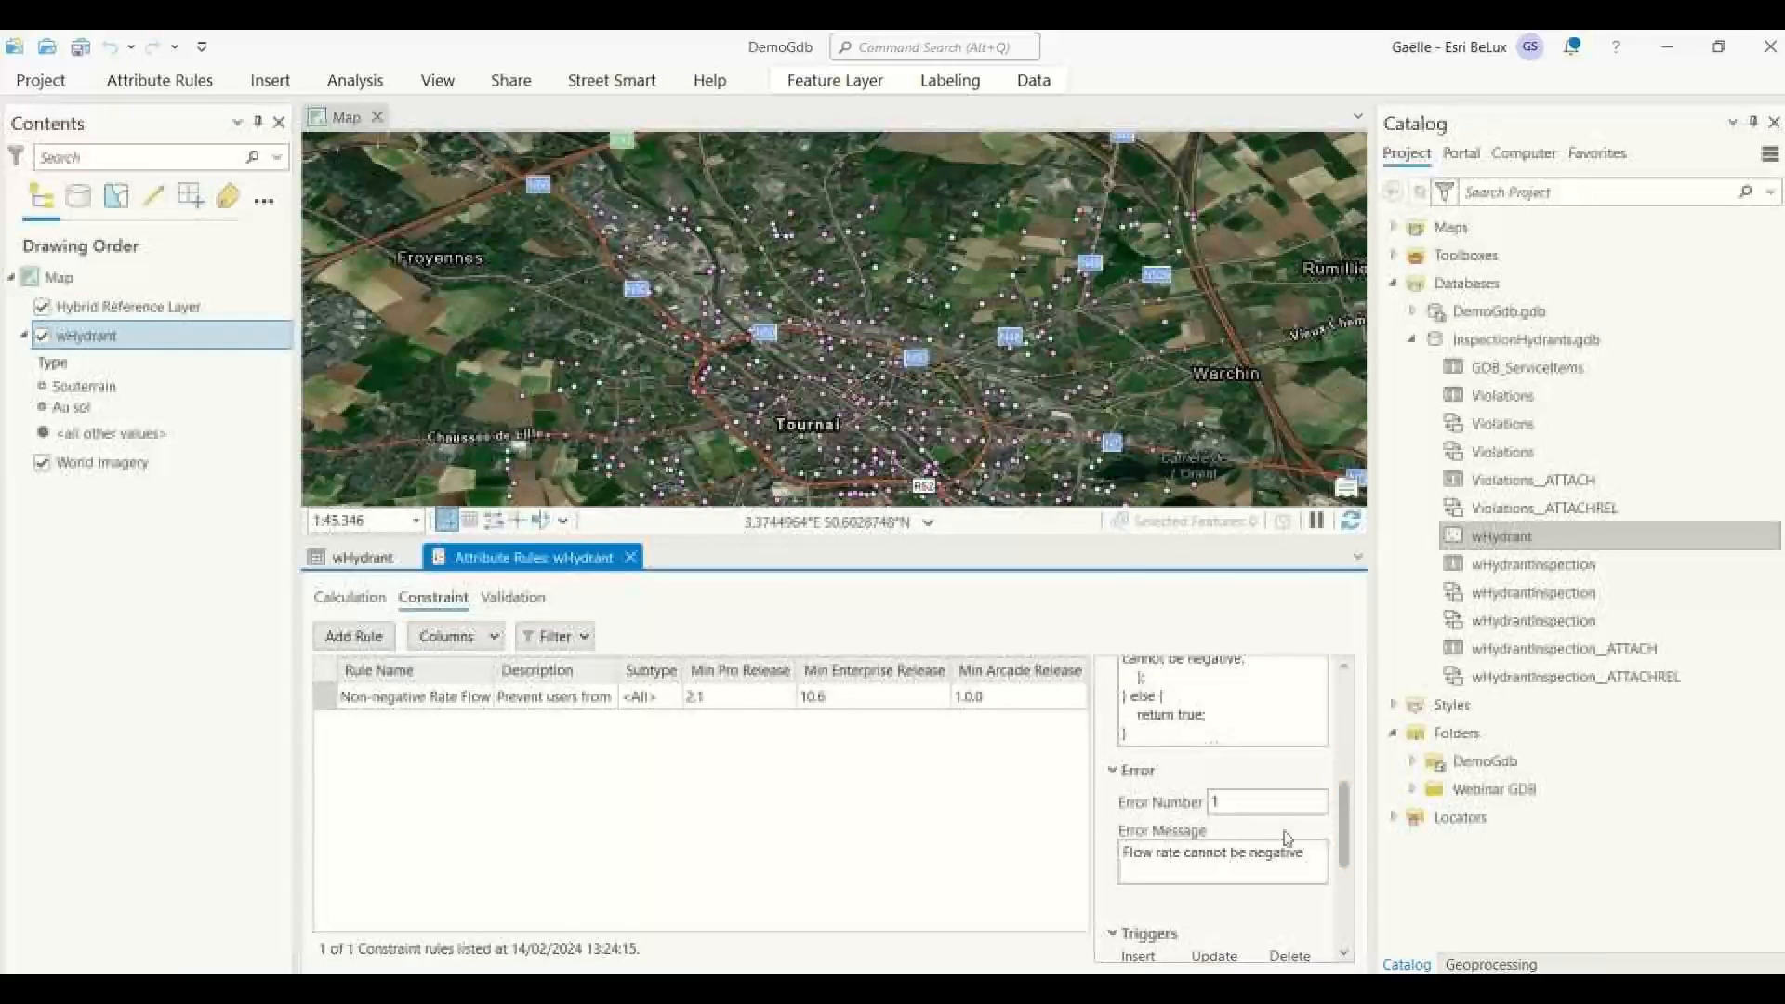
pyautogui.scroll(-3, 1347, 823)
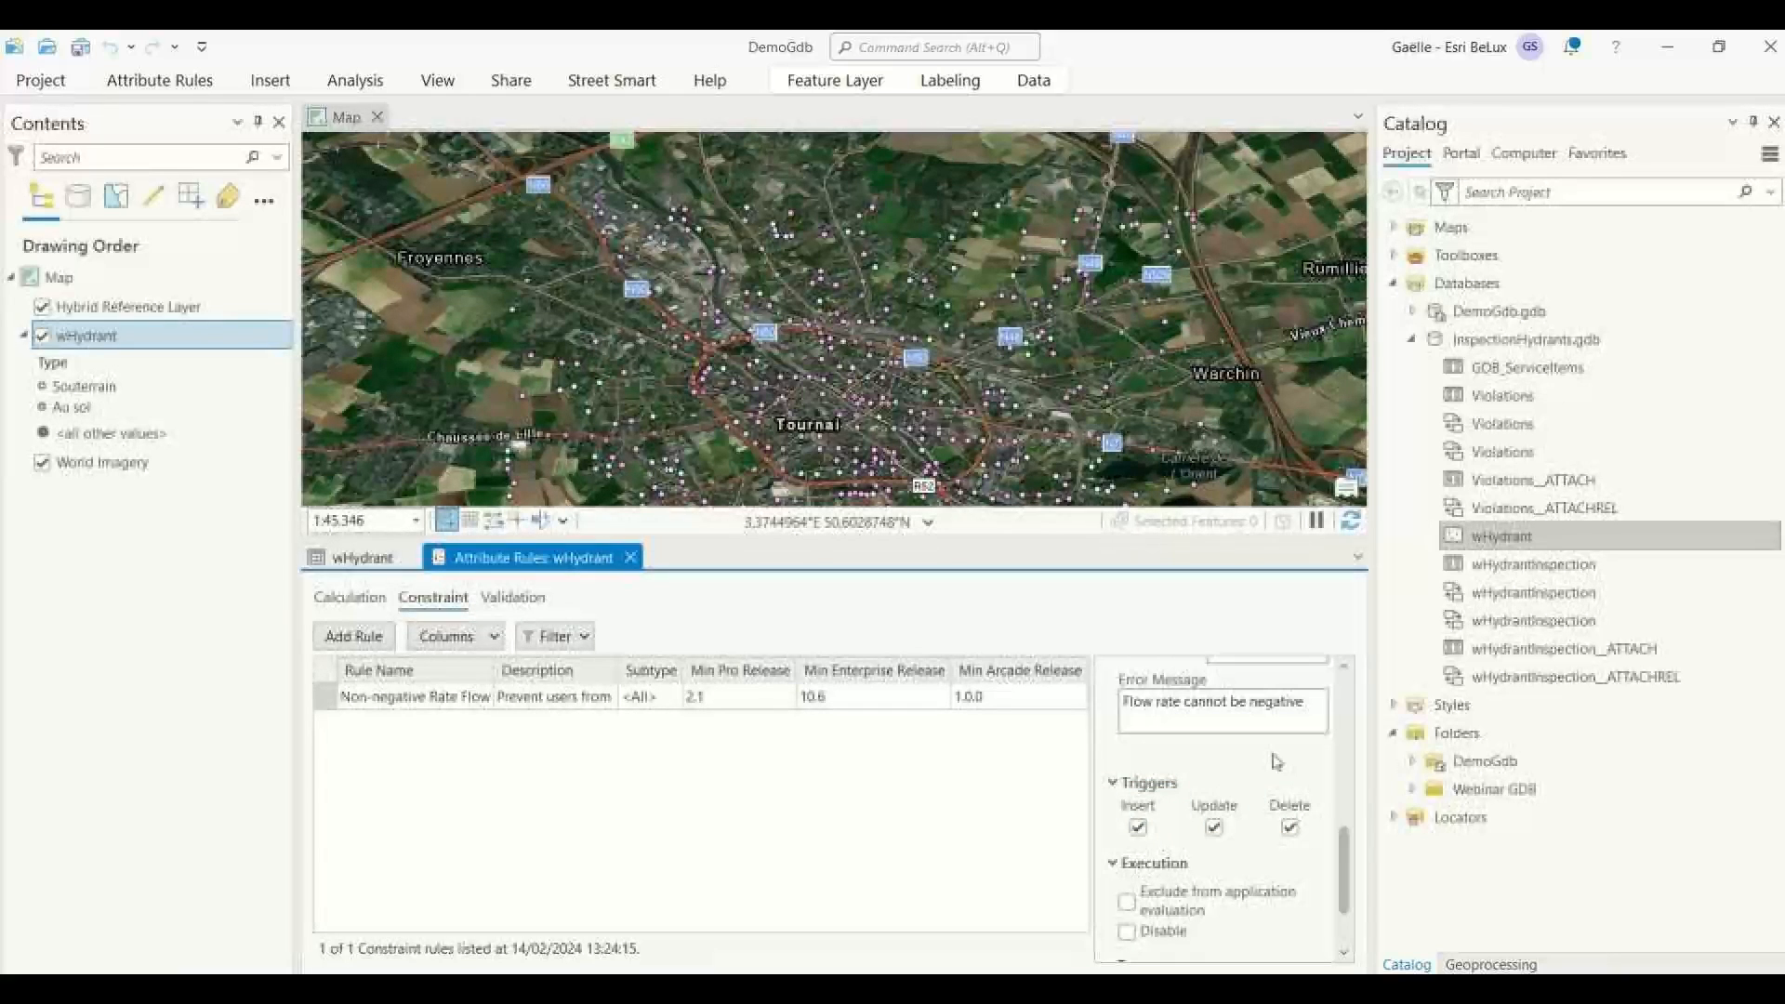
pyautogui.scroll(1, 1301, 809)
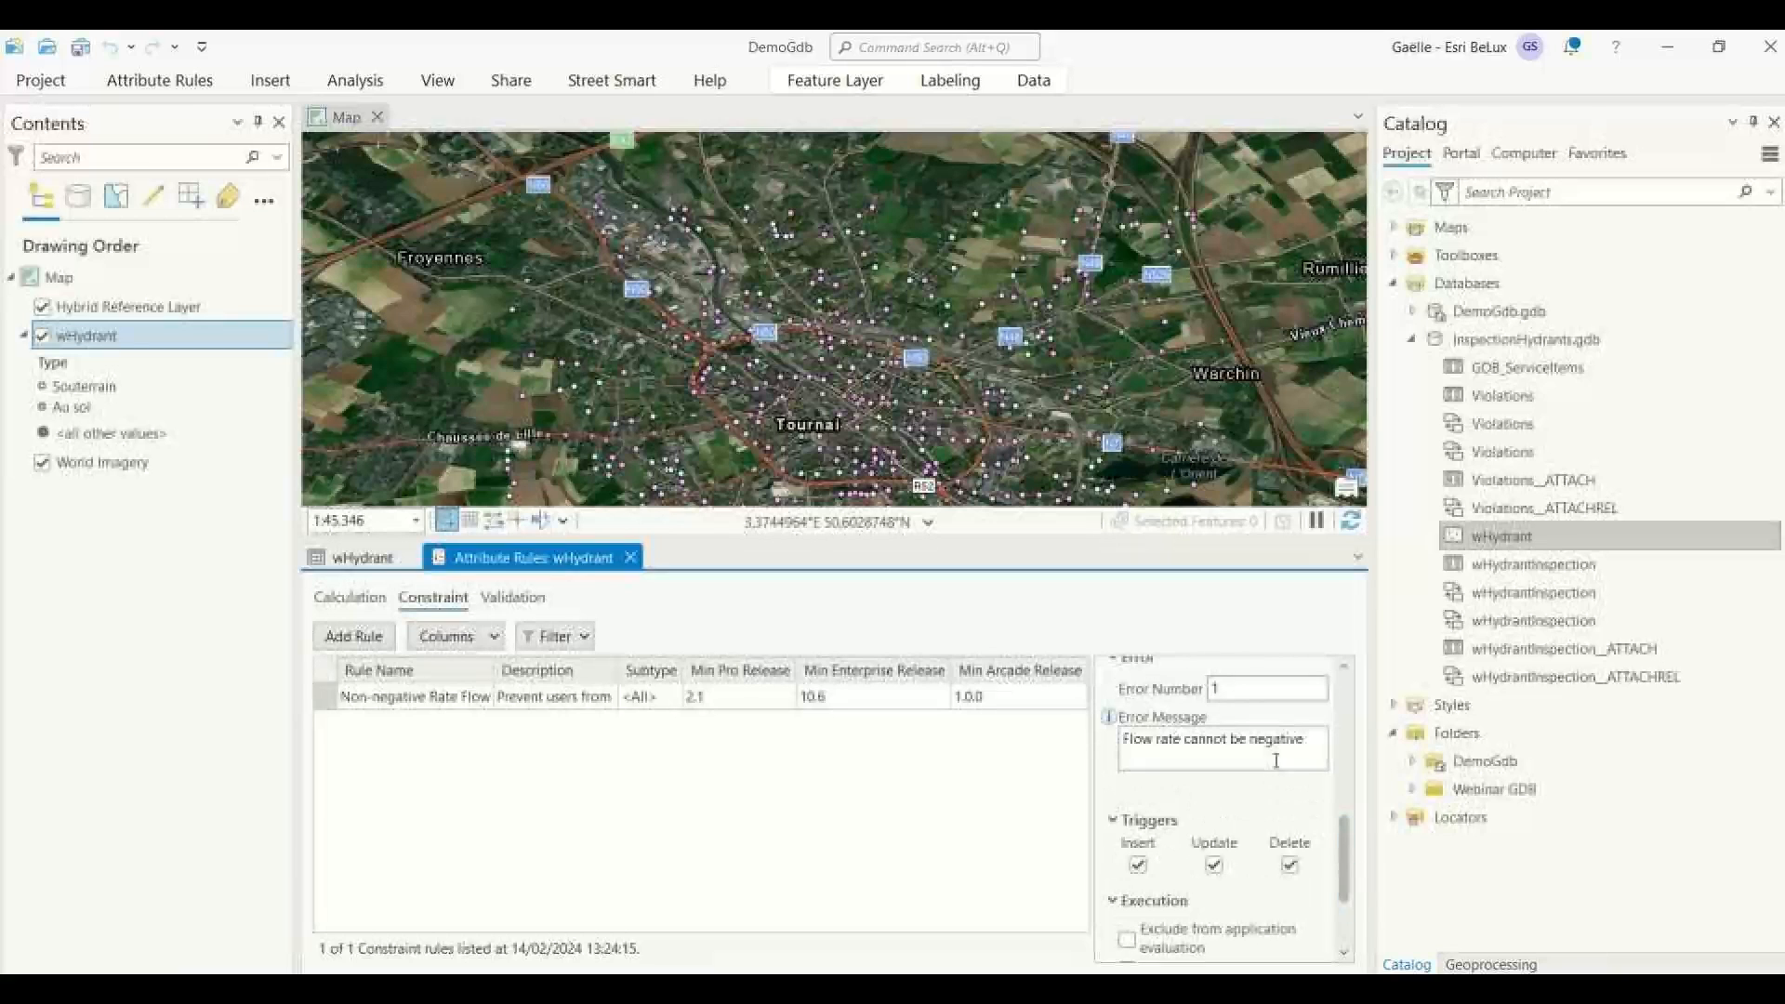
pyautogui.scroll(6, 1242, 743)
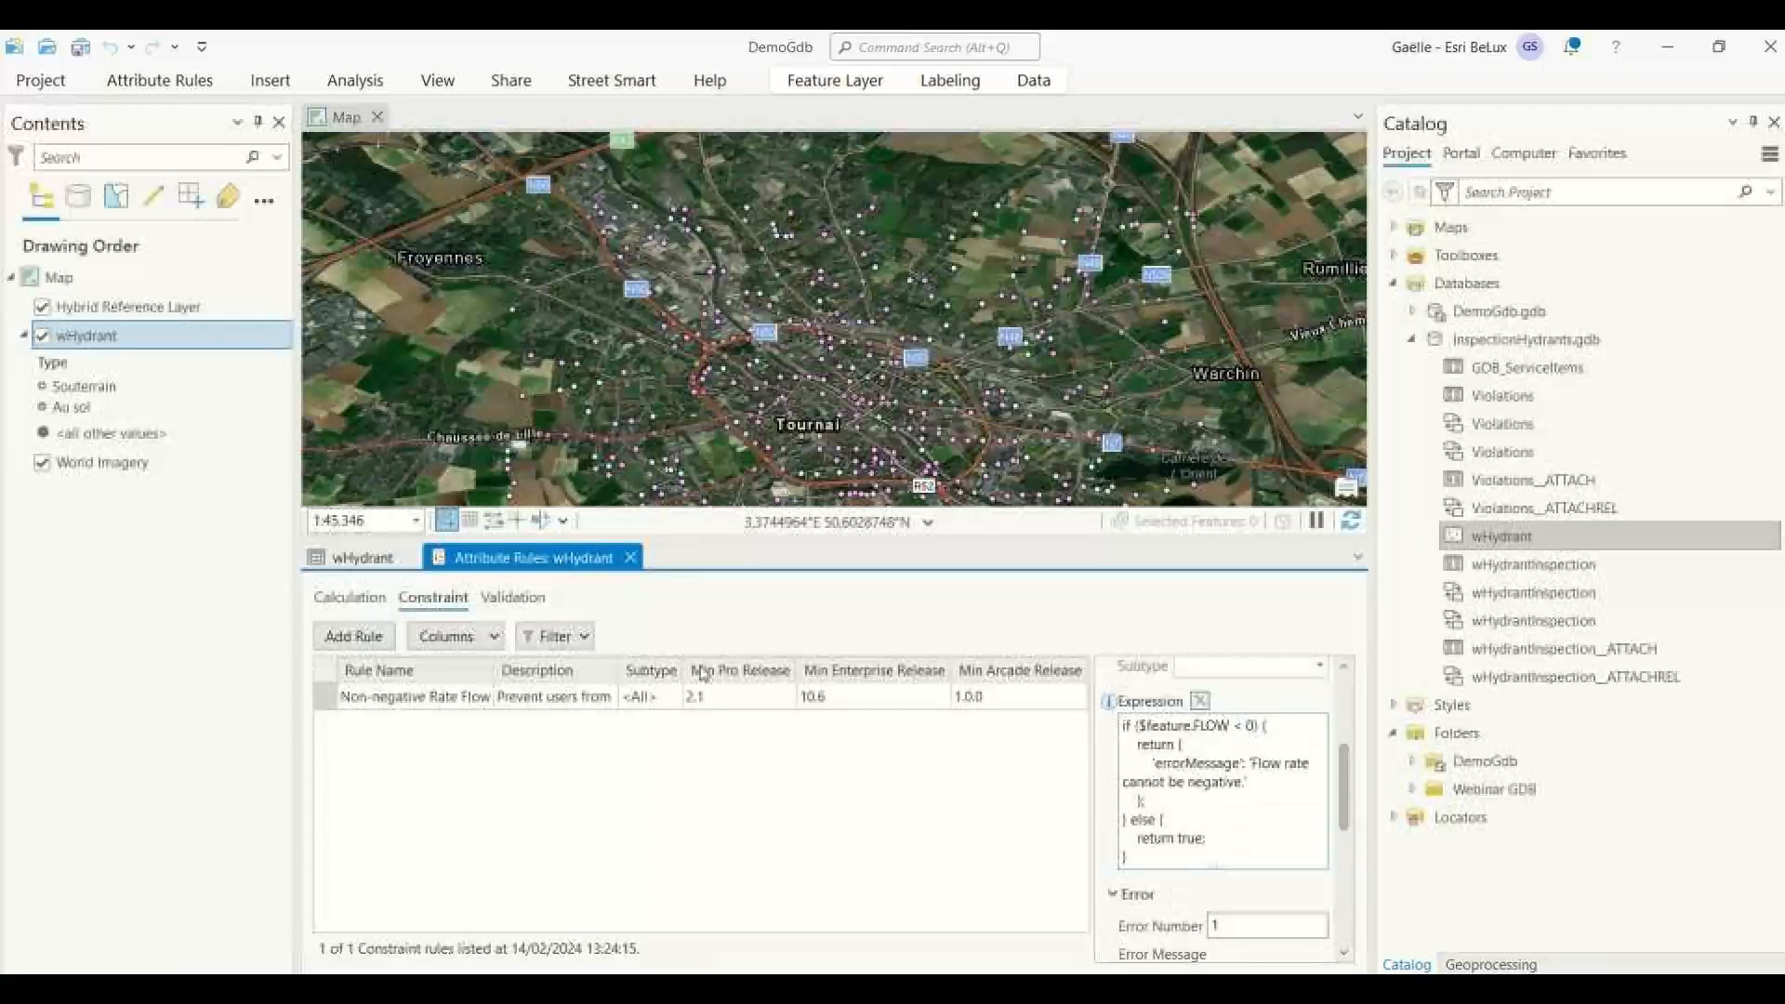
pyautogui.click(631, 557)
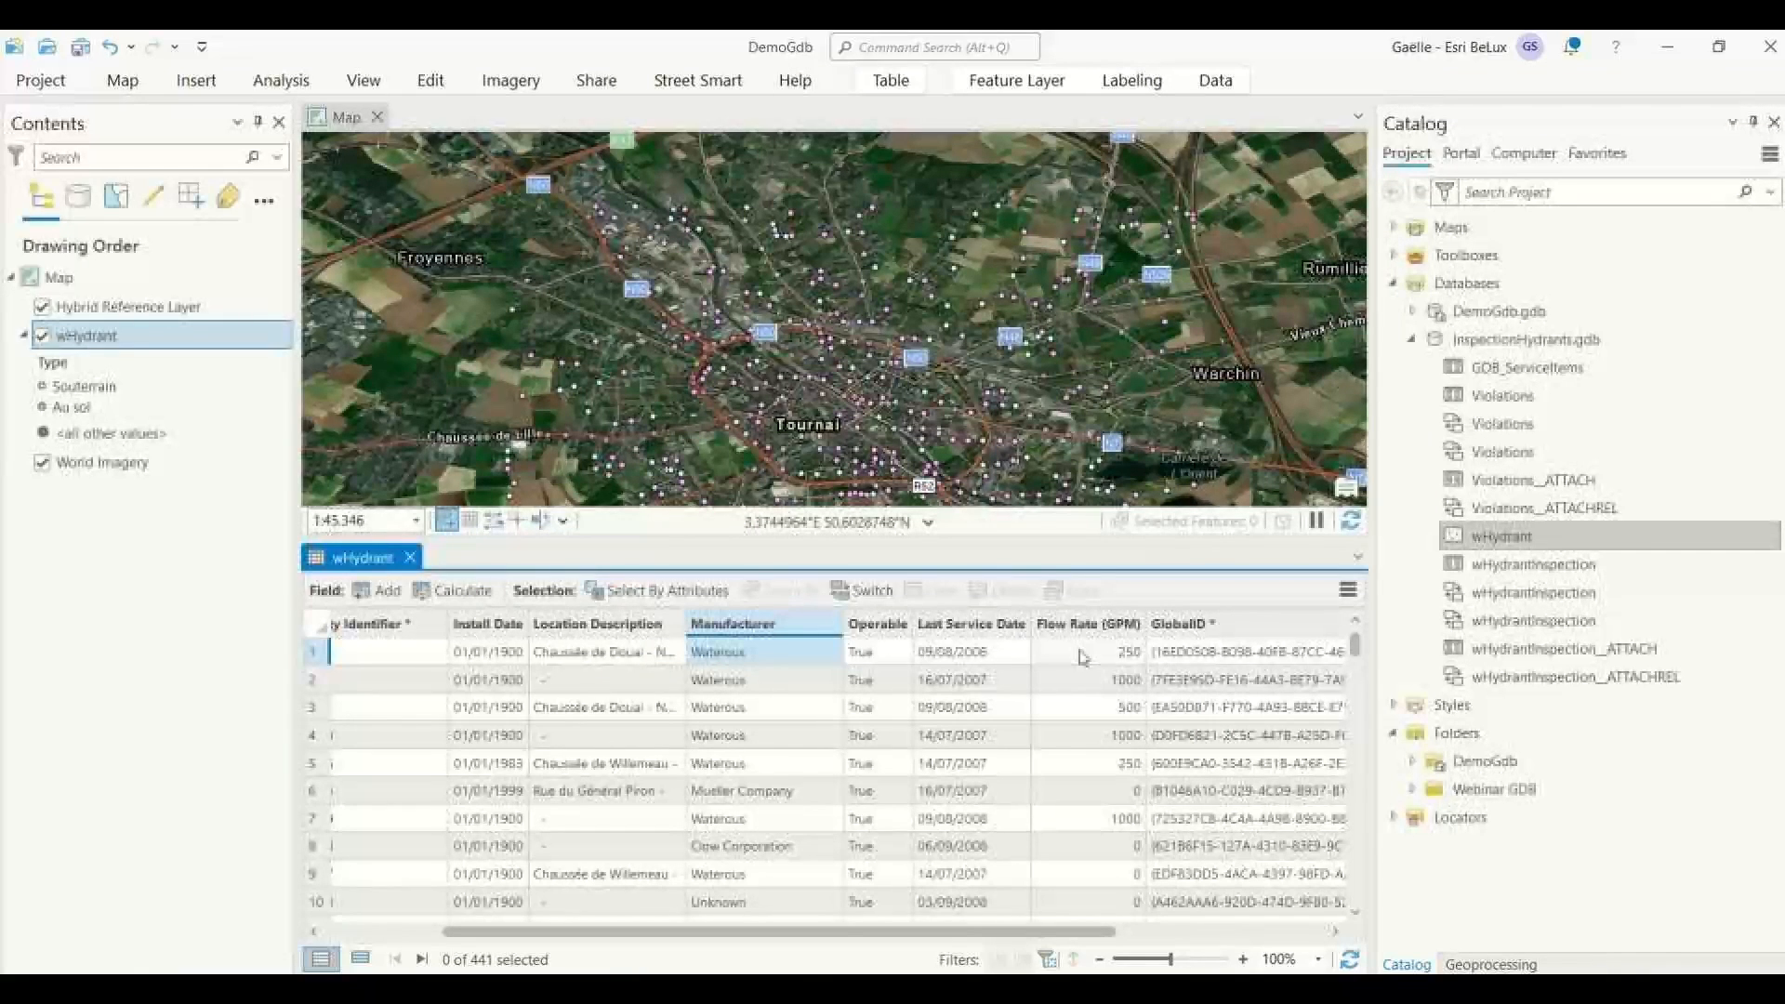
# Try to set the first hydrant's Flow Rate (GPM) to a negative value, and dismiss the update dialogs.
pyautogui.click(1081, 657)
pyautogui.click(1116, 653)
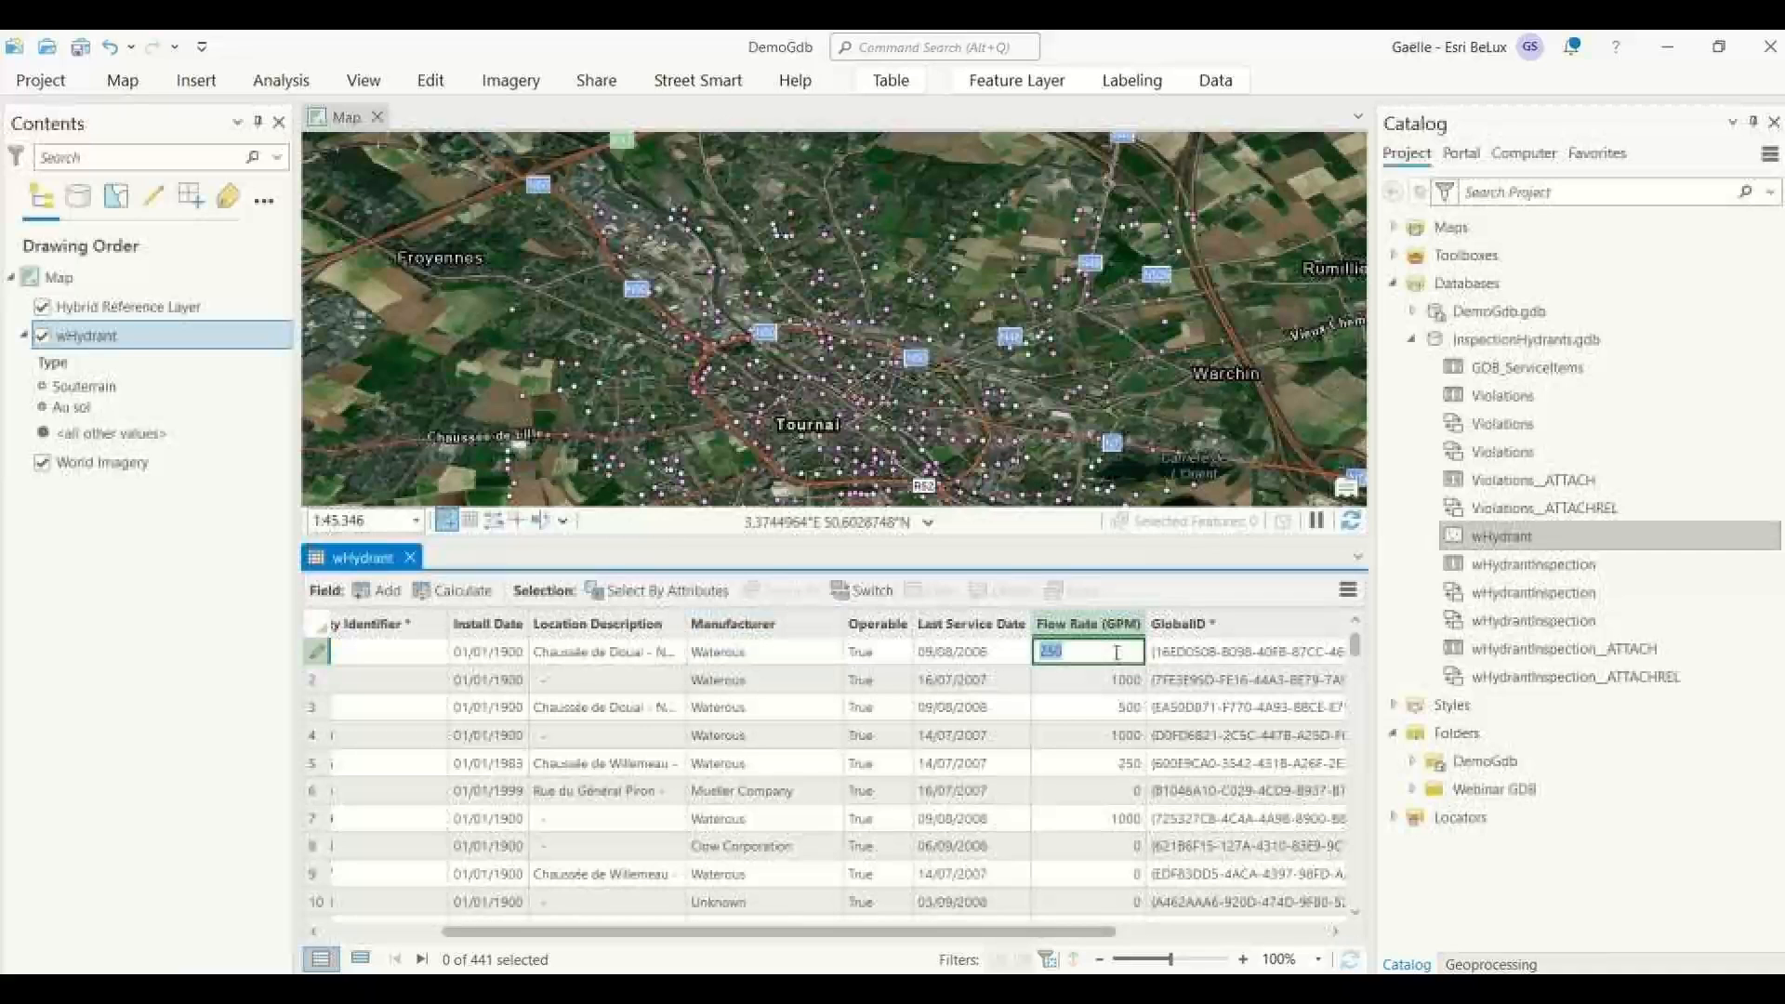
pyautogui.press('BackSpace')
pyautogui.press('Return')
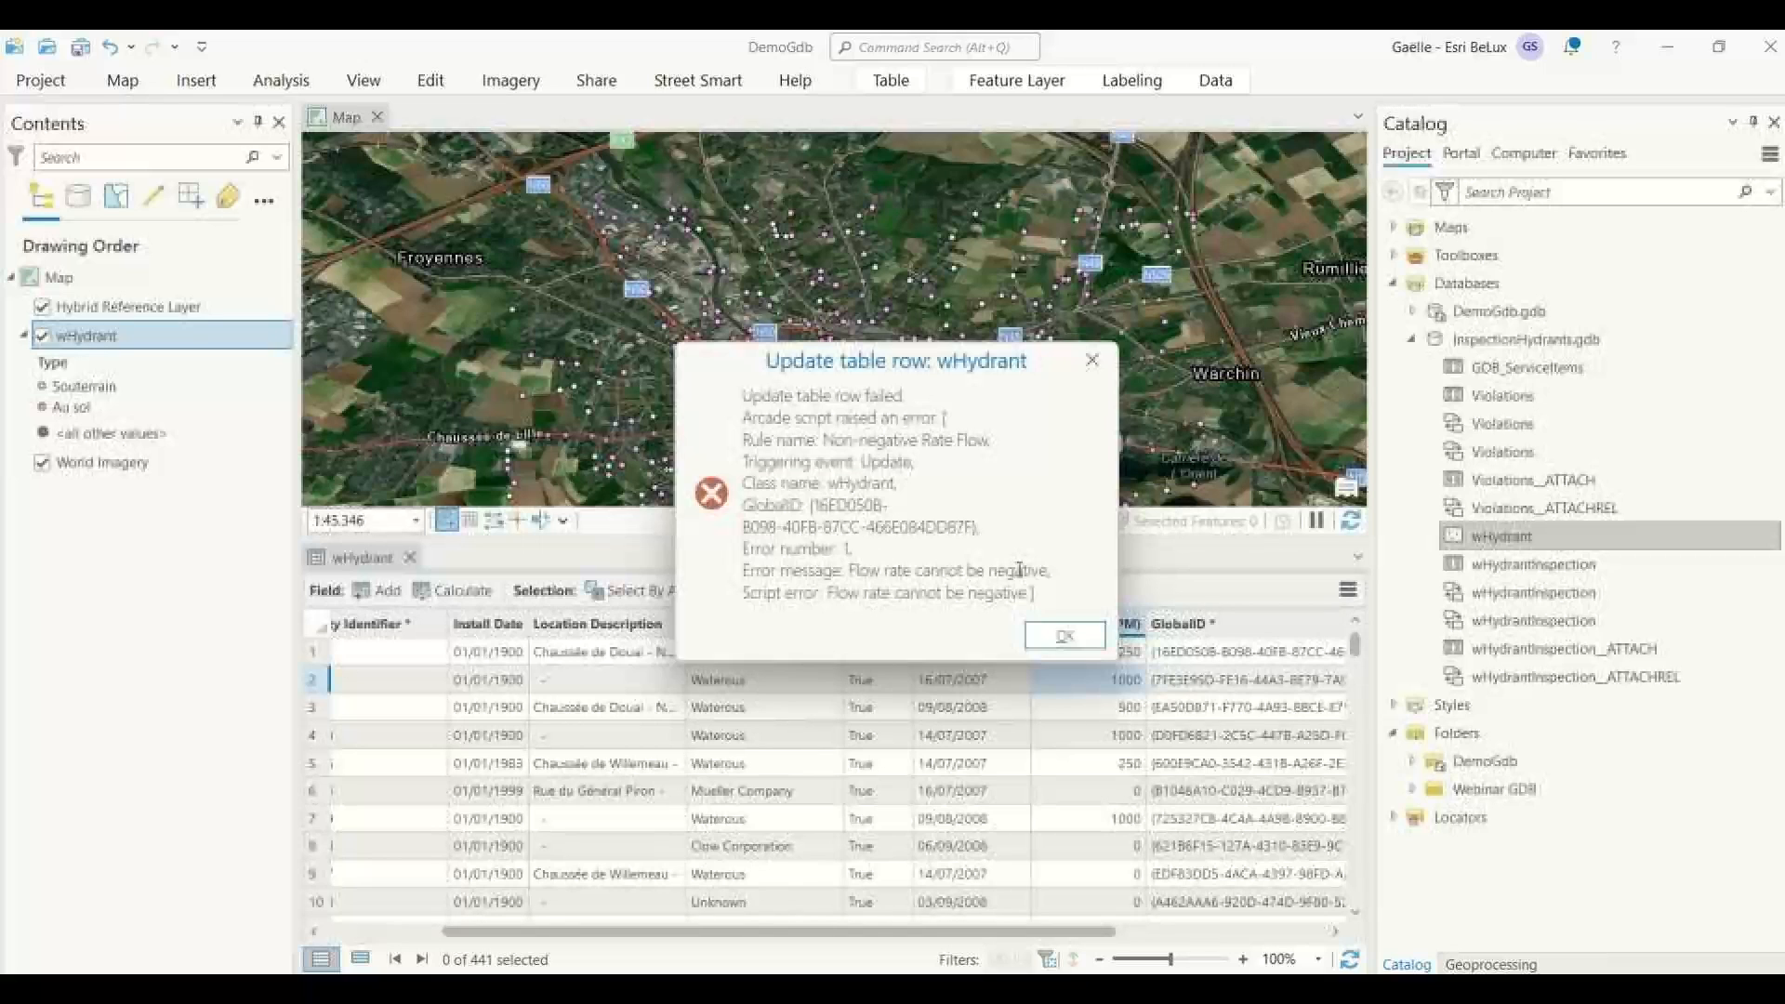
pyautogui.moveTo(852, 570)
pyautogui.mouseDown()
pyautogui.moveTo(906, 571)
pyautogui.moveTo(876, 592)
pyautogui.mouseUp()
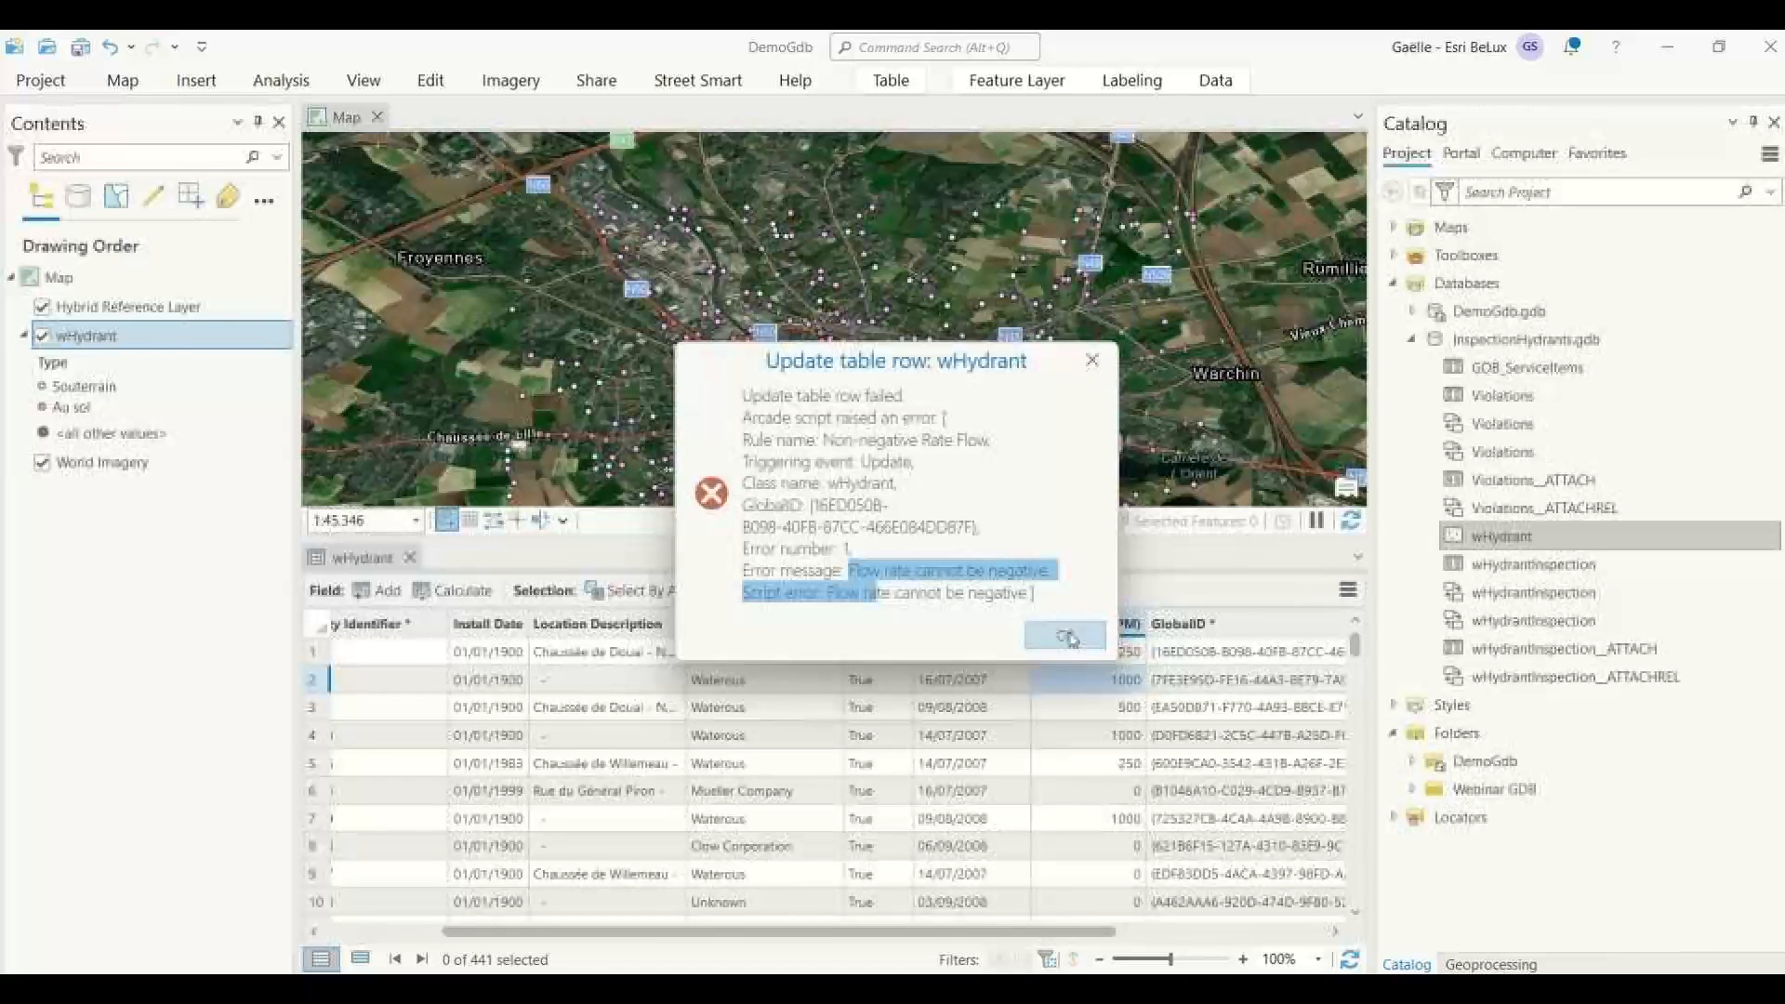
pyautogui.click(1069, 637)
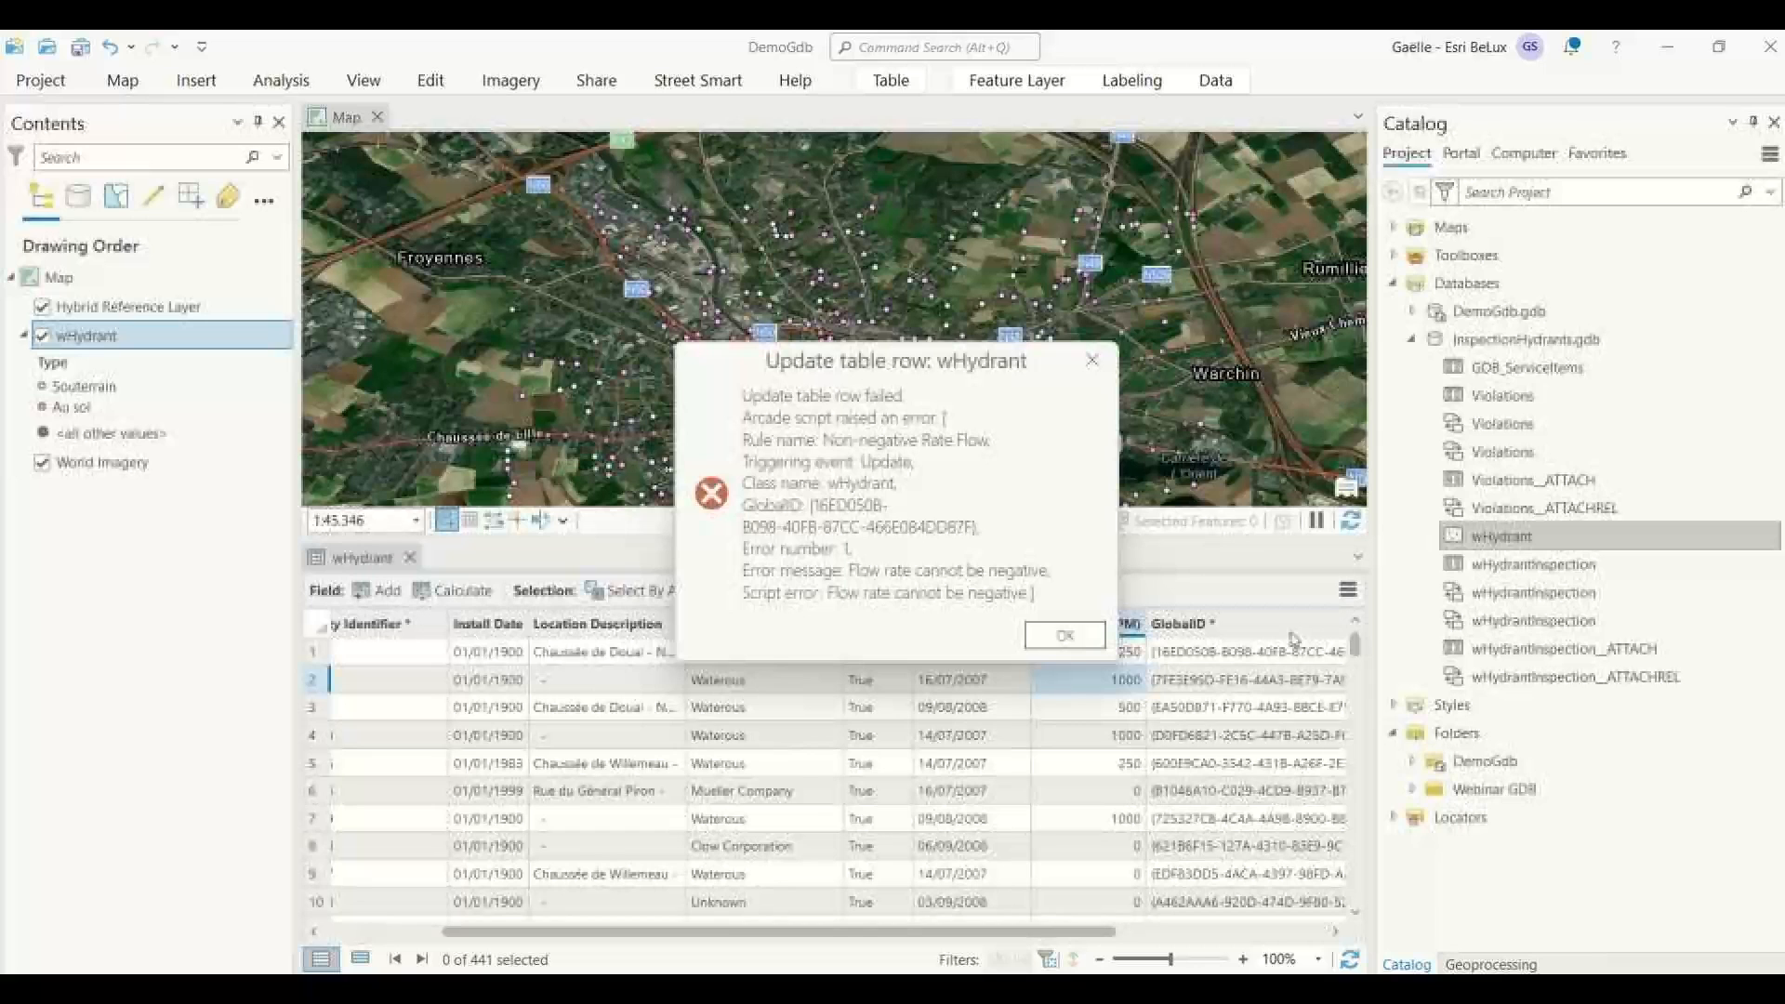
pyautogui.click(1079, 637)
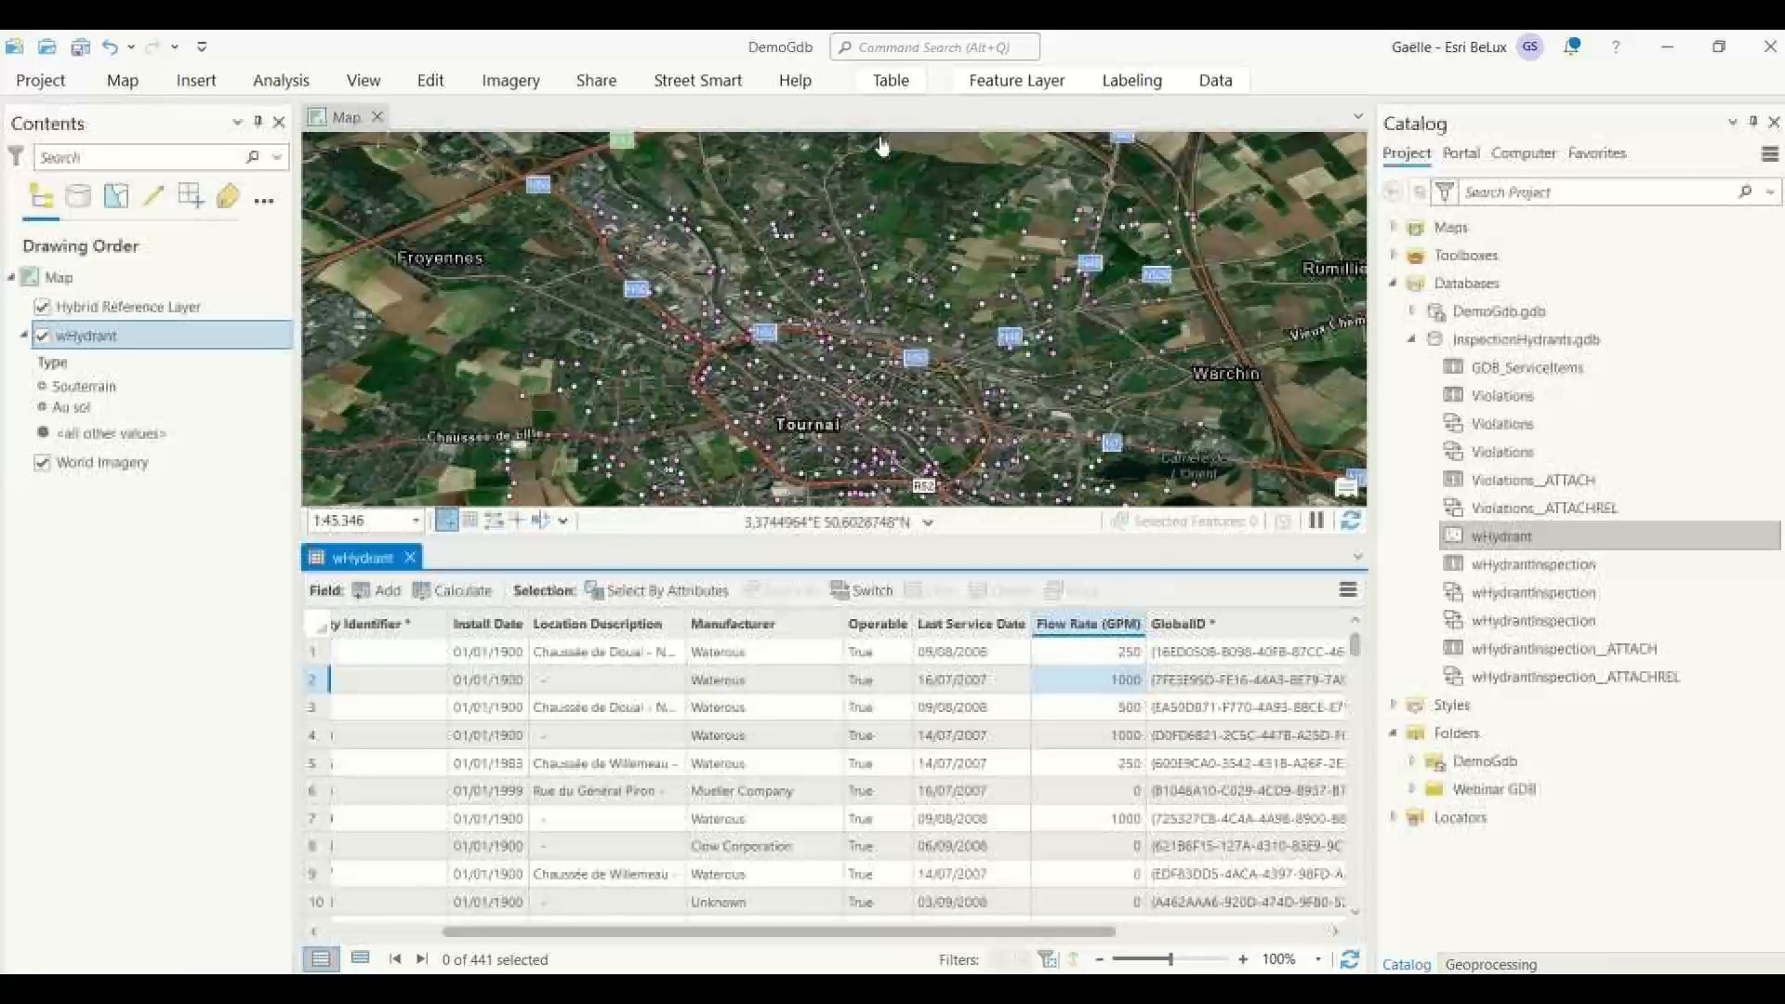
# Look at the wHydrant attribute rules once more and close their view.
pyautogui.click(1218, 82)
pyautogui.click(798, 142)
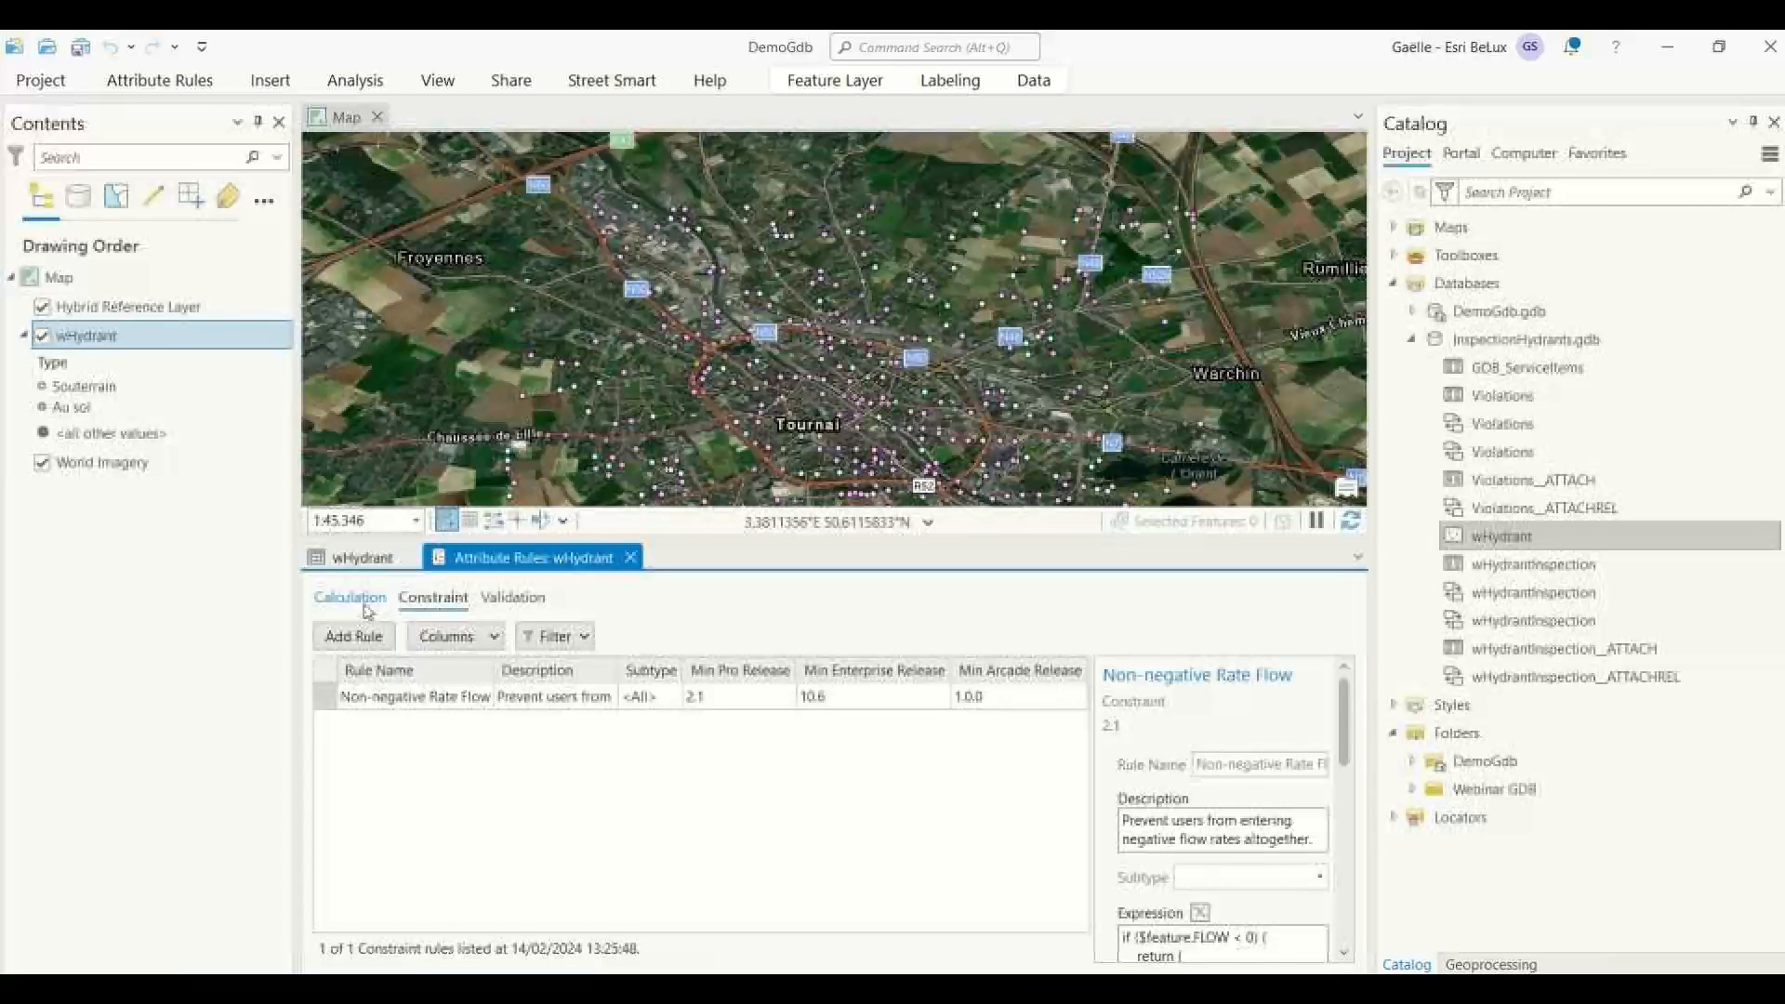
pyautogui.click(631, 558)
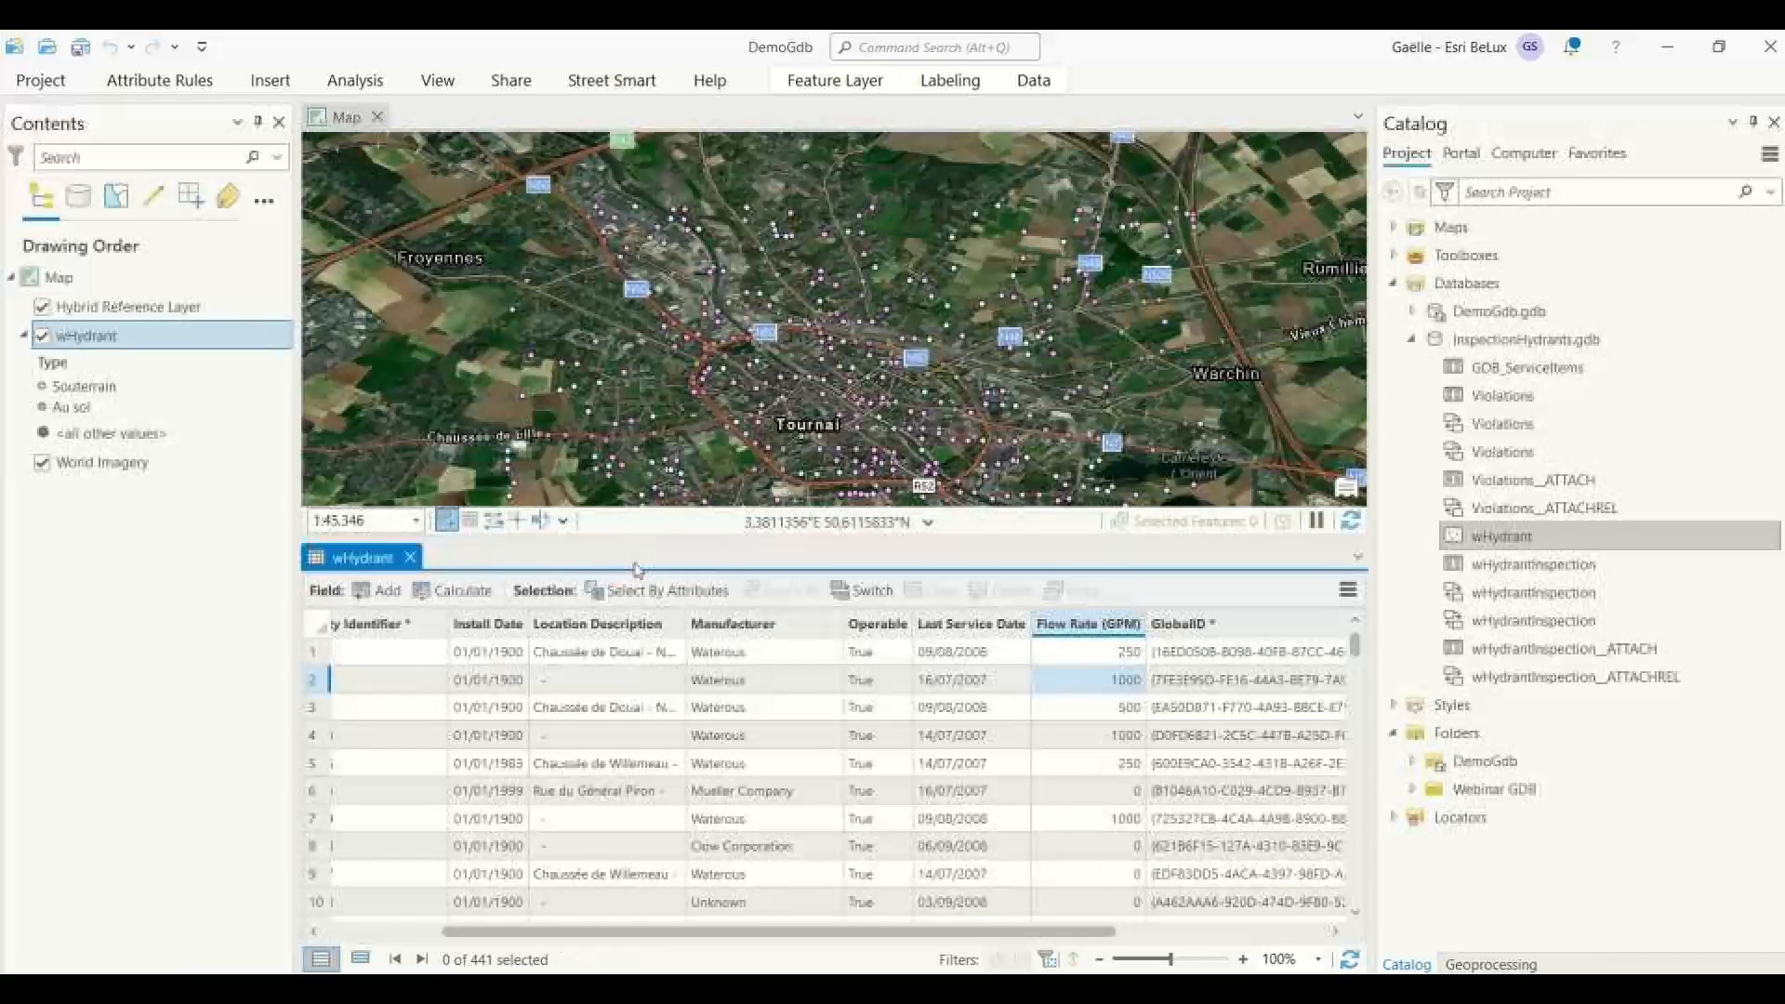
# Select the Violations relationship classes in InspectionHydrants.gdb, and display the geodatabase functionality options in wHydrant's feature class properties.
pyautogui.click(1206, 86)
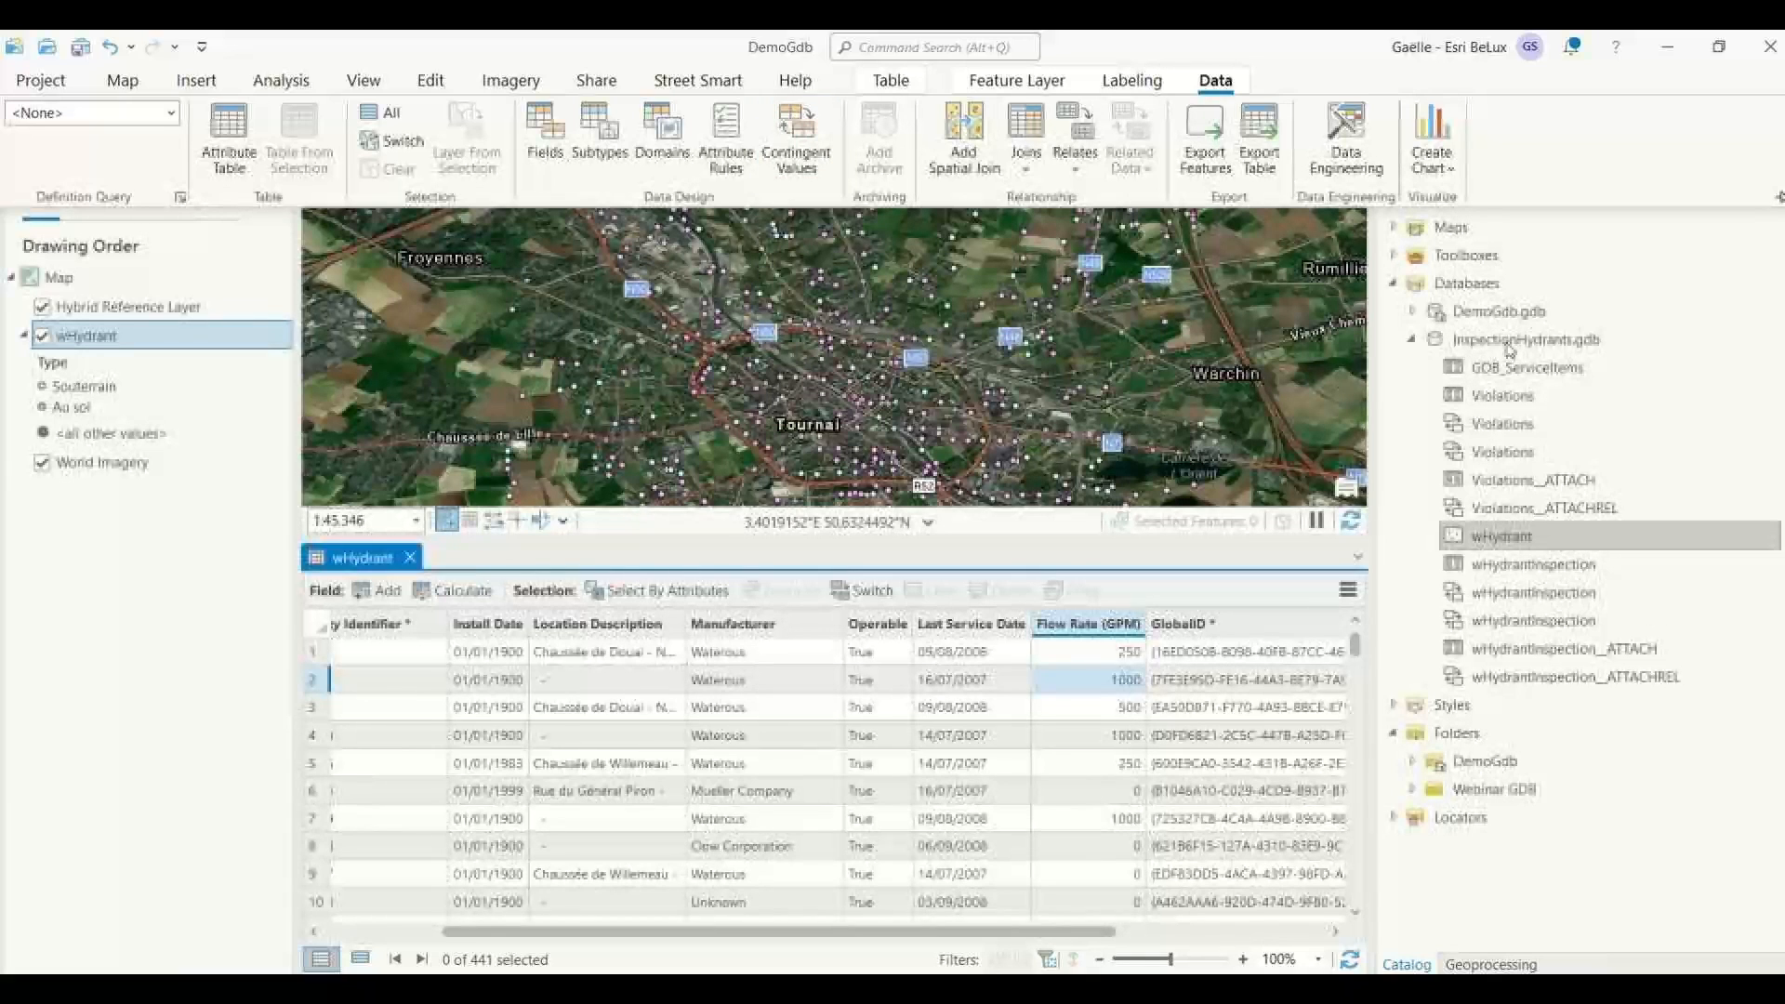
pyautogui.click(1507, 456)
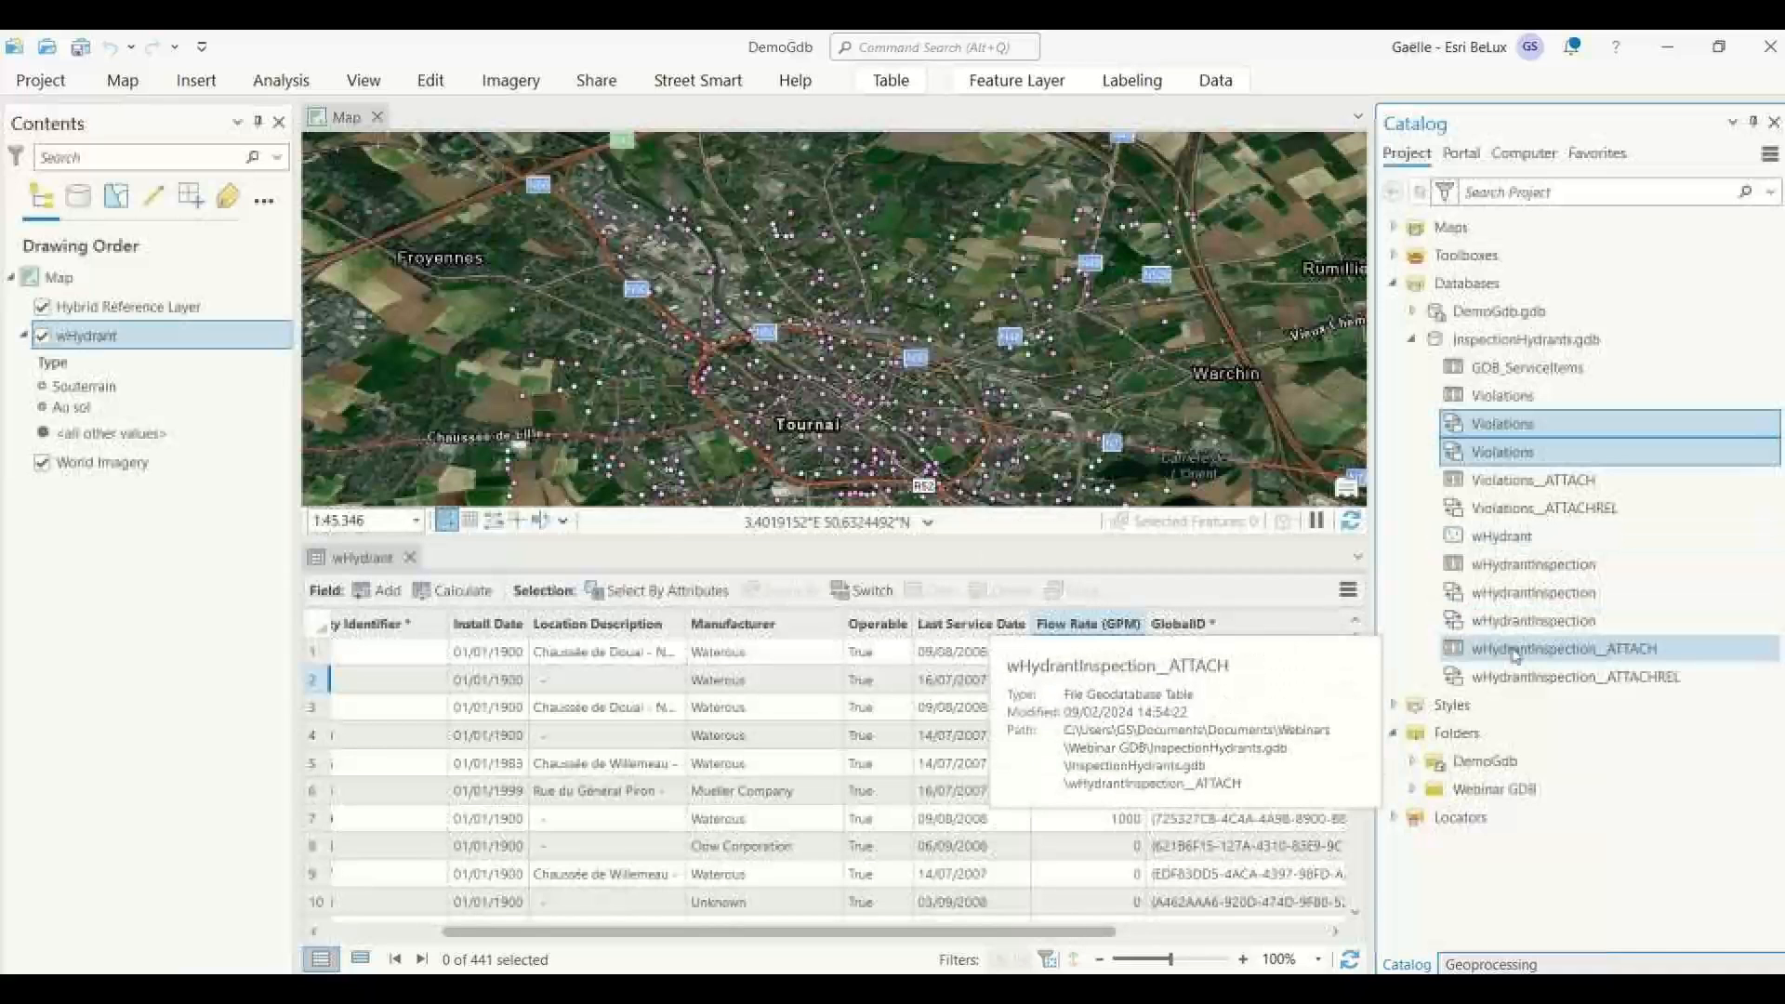
pyautogui.rightClick(1510, 542)
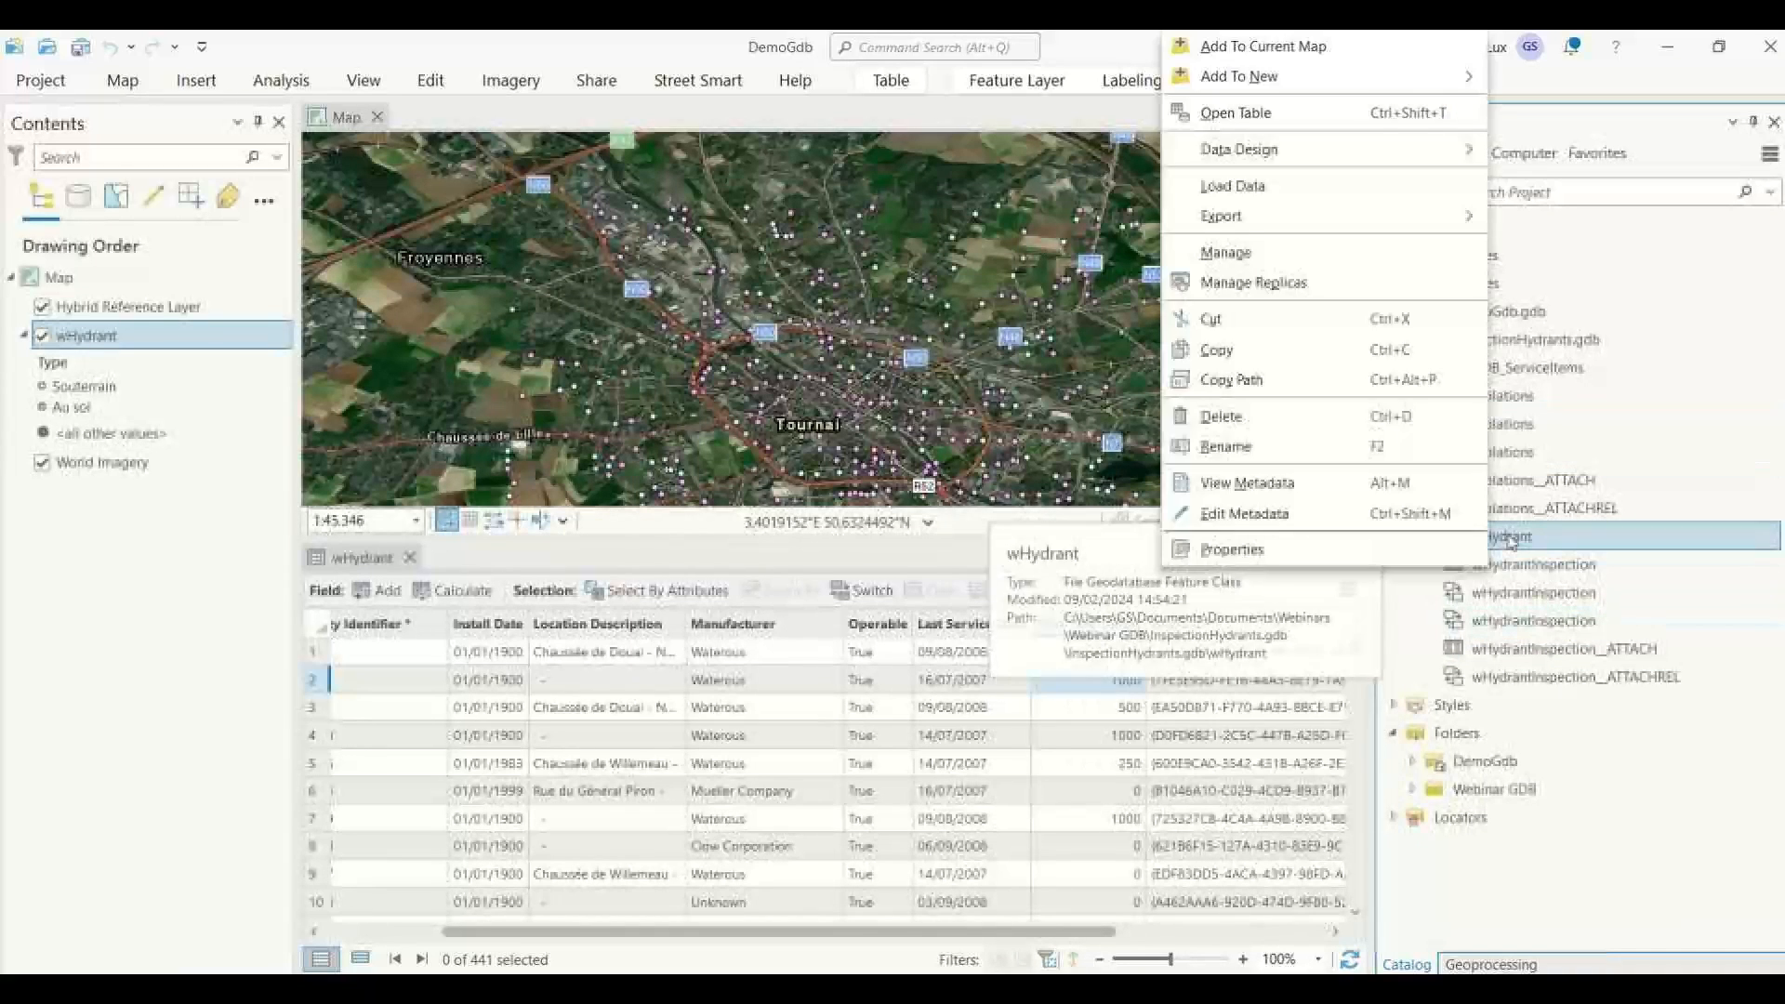
pyautogui.click(1299, 149)
pyautogui.click(1264, 251)
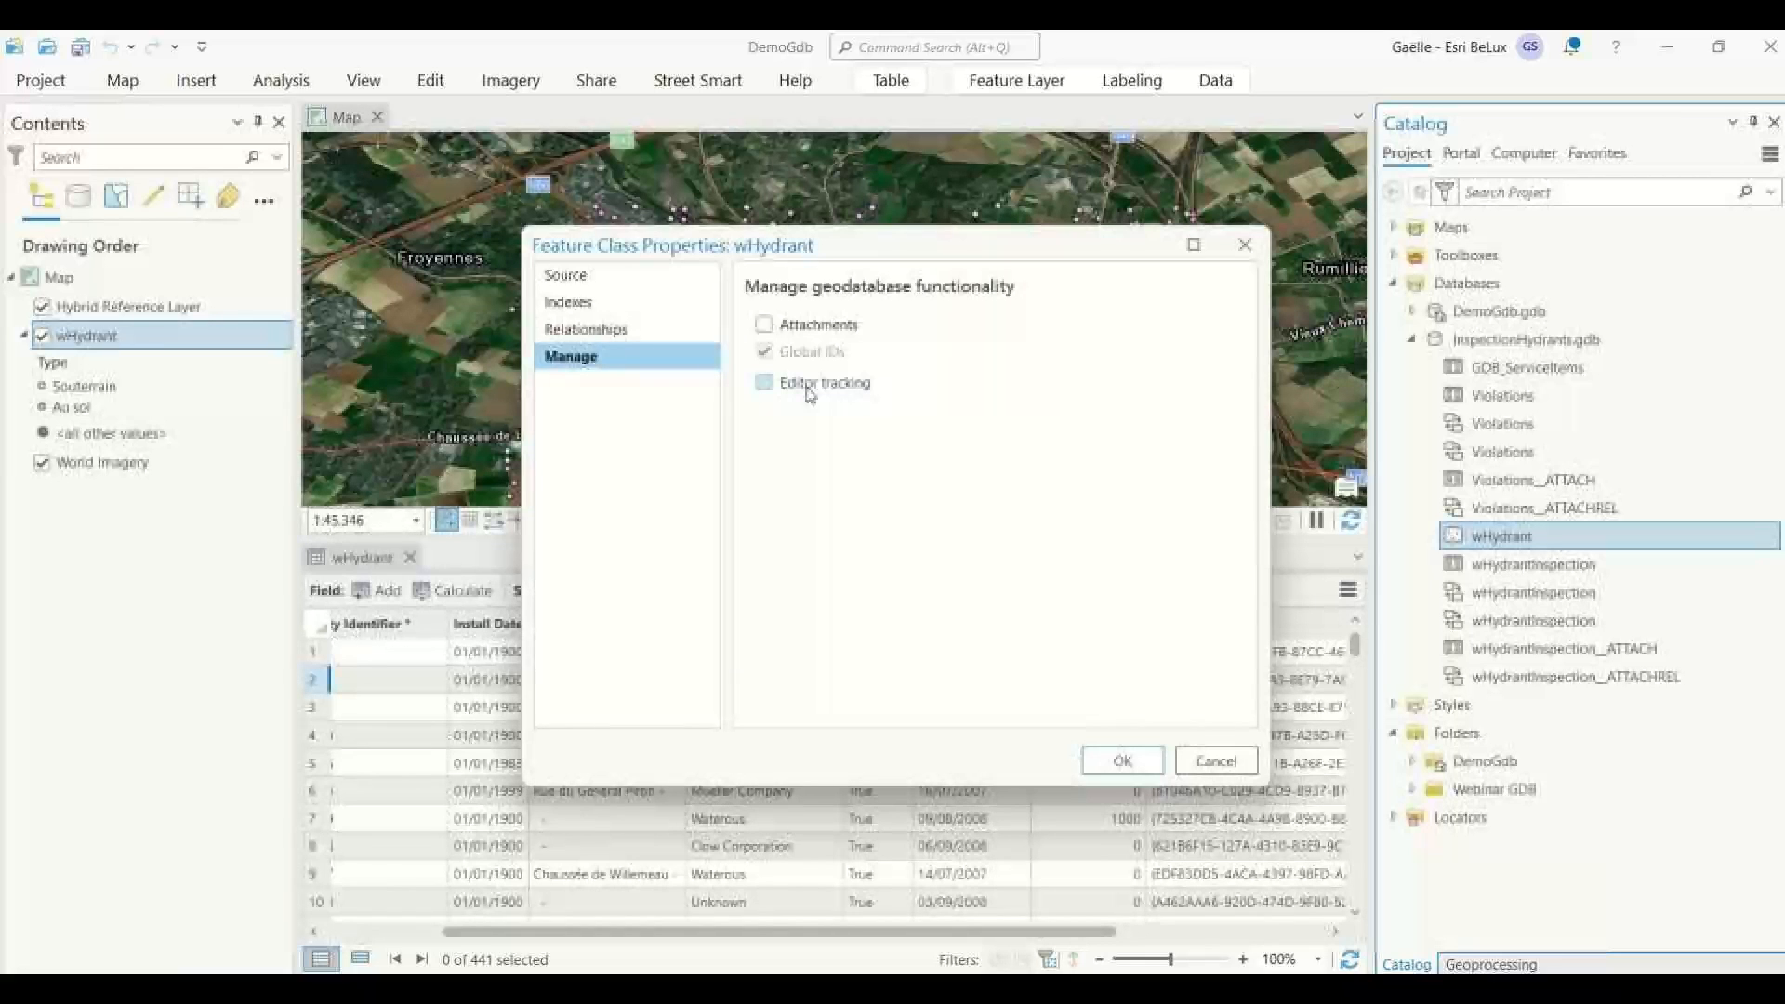
# Close wHydrant's feature class properties, and look at the item types that can be newly created in InspectionHydrants.gdb.
pyautogui.click(1245, 244)
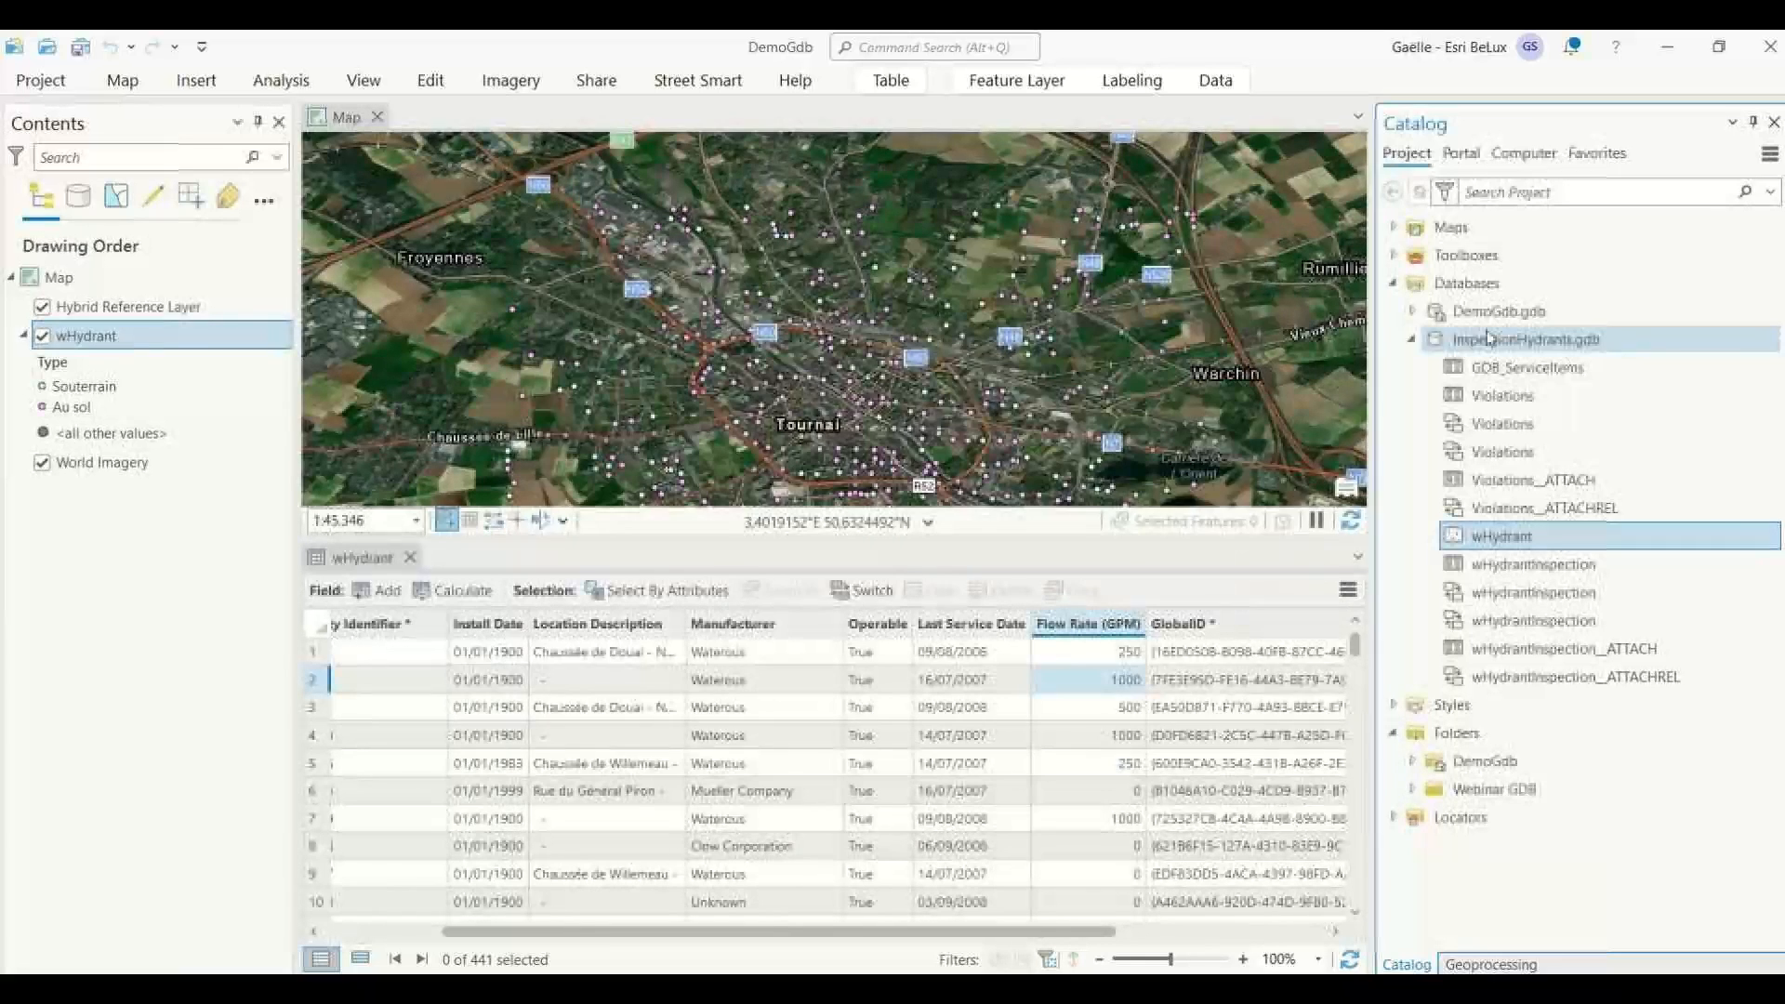
pyautogui.rightClick(1489, 337)
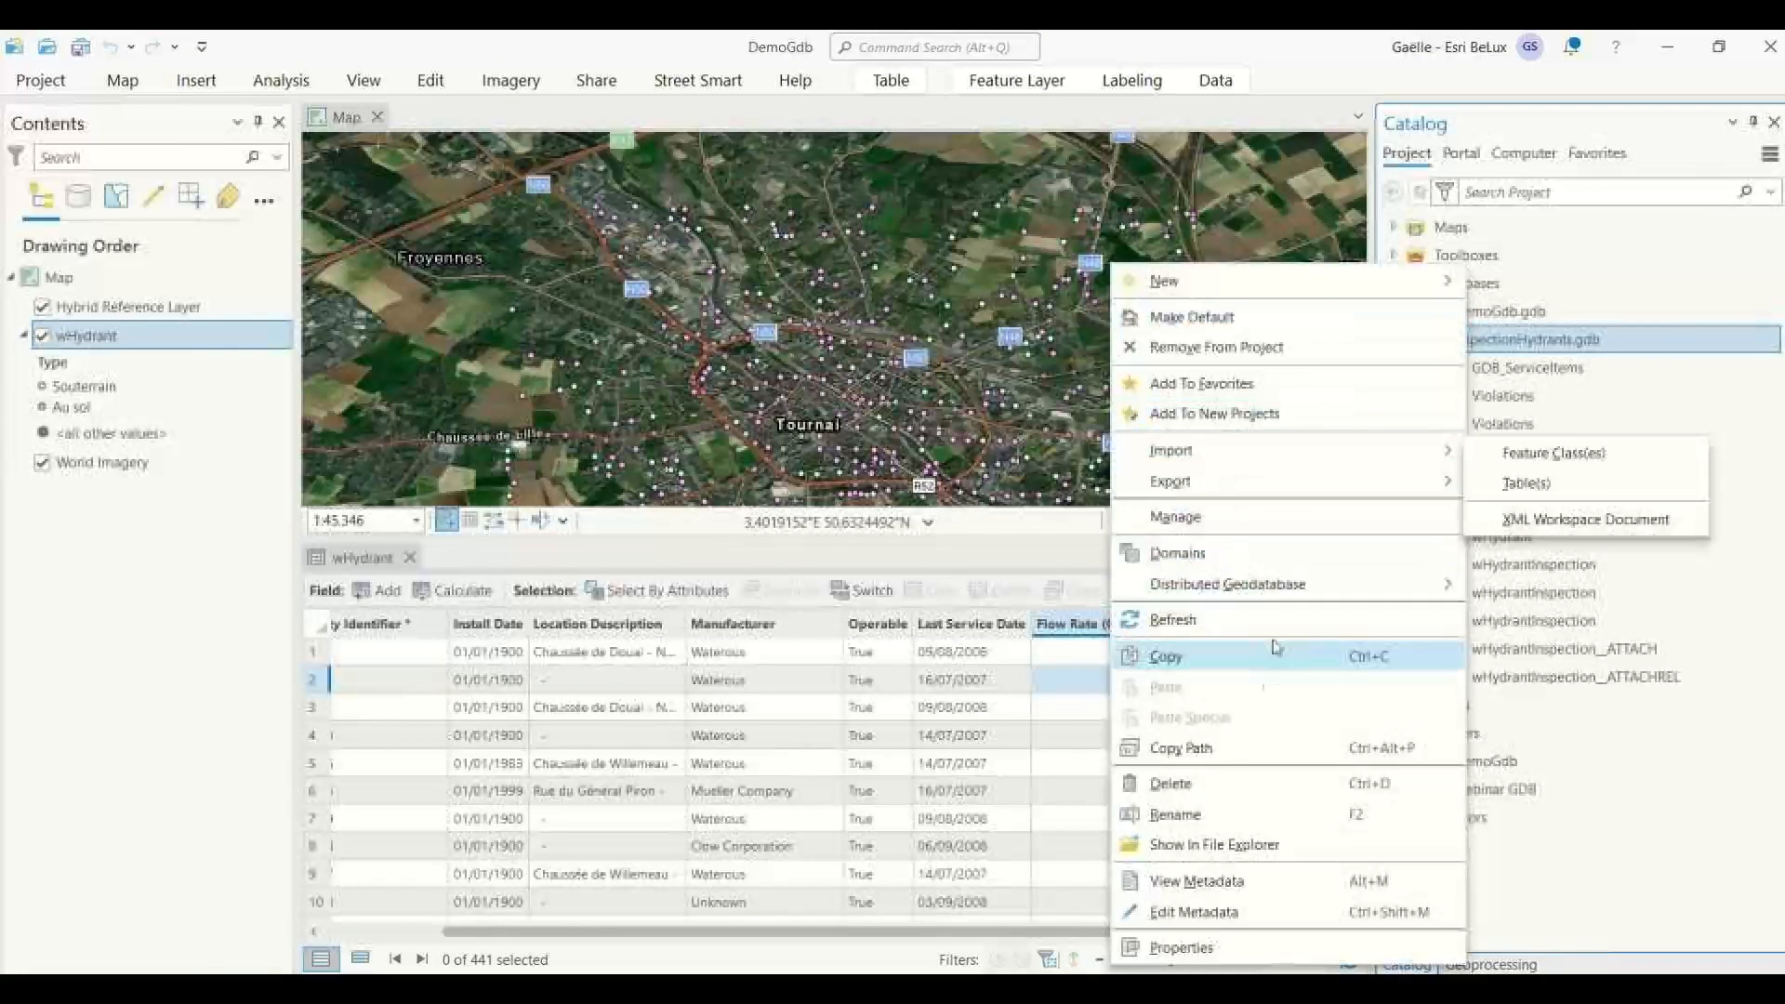
pyautogui.moveTo(1249, 282)
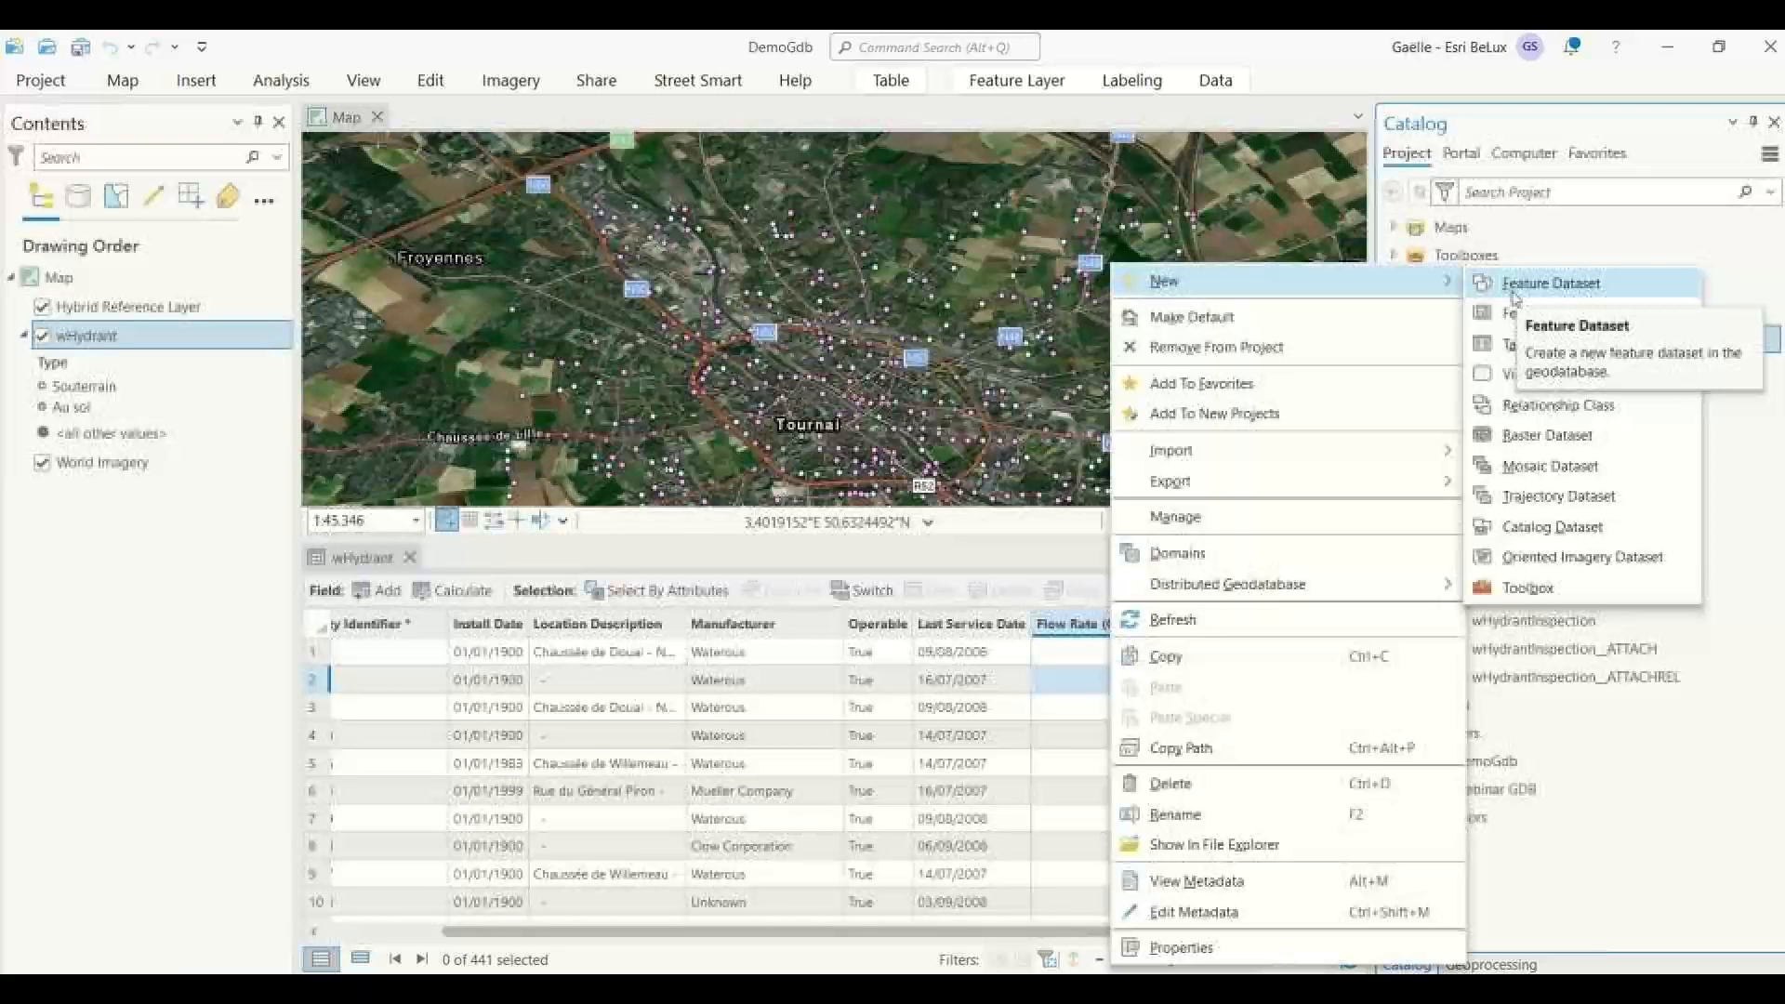
pyautogui.click(1632, 815)
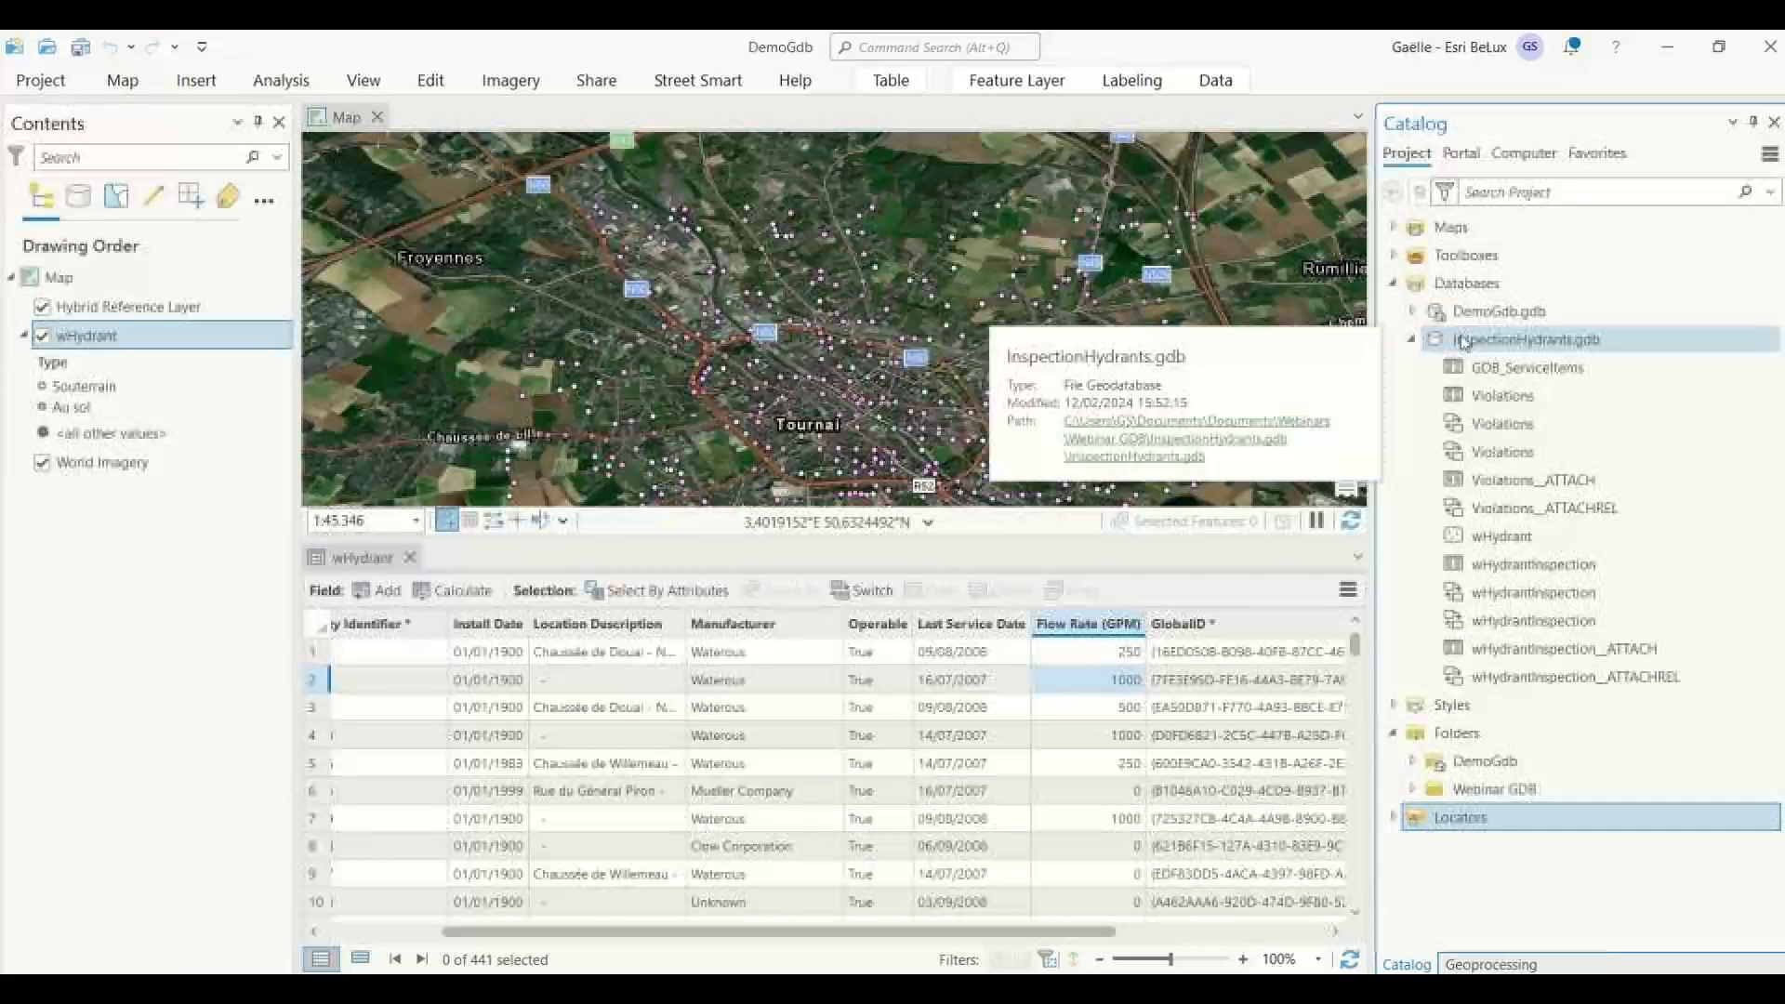
# Close the wHydrant attribute table, and add UrbanAreas.shp from the ShapefilesForImport folder in Webinar GDB to the current map.
pyautogui.click(410, 557)
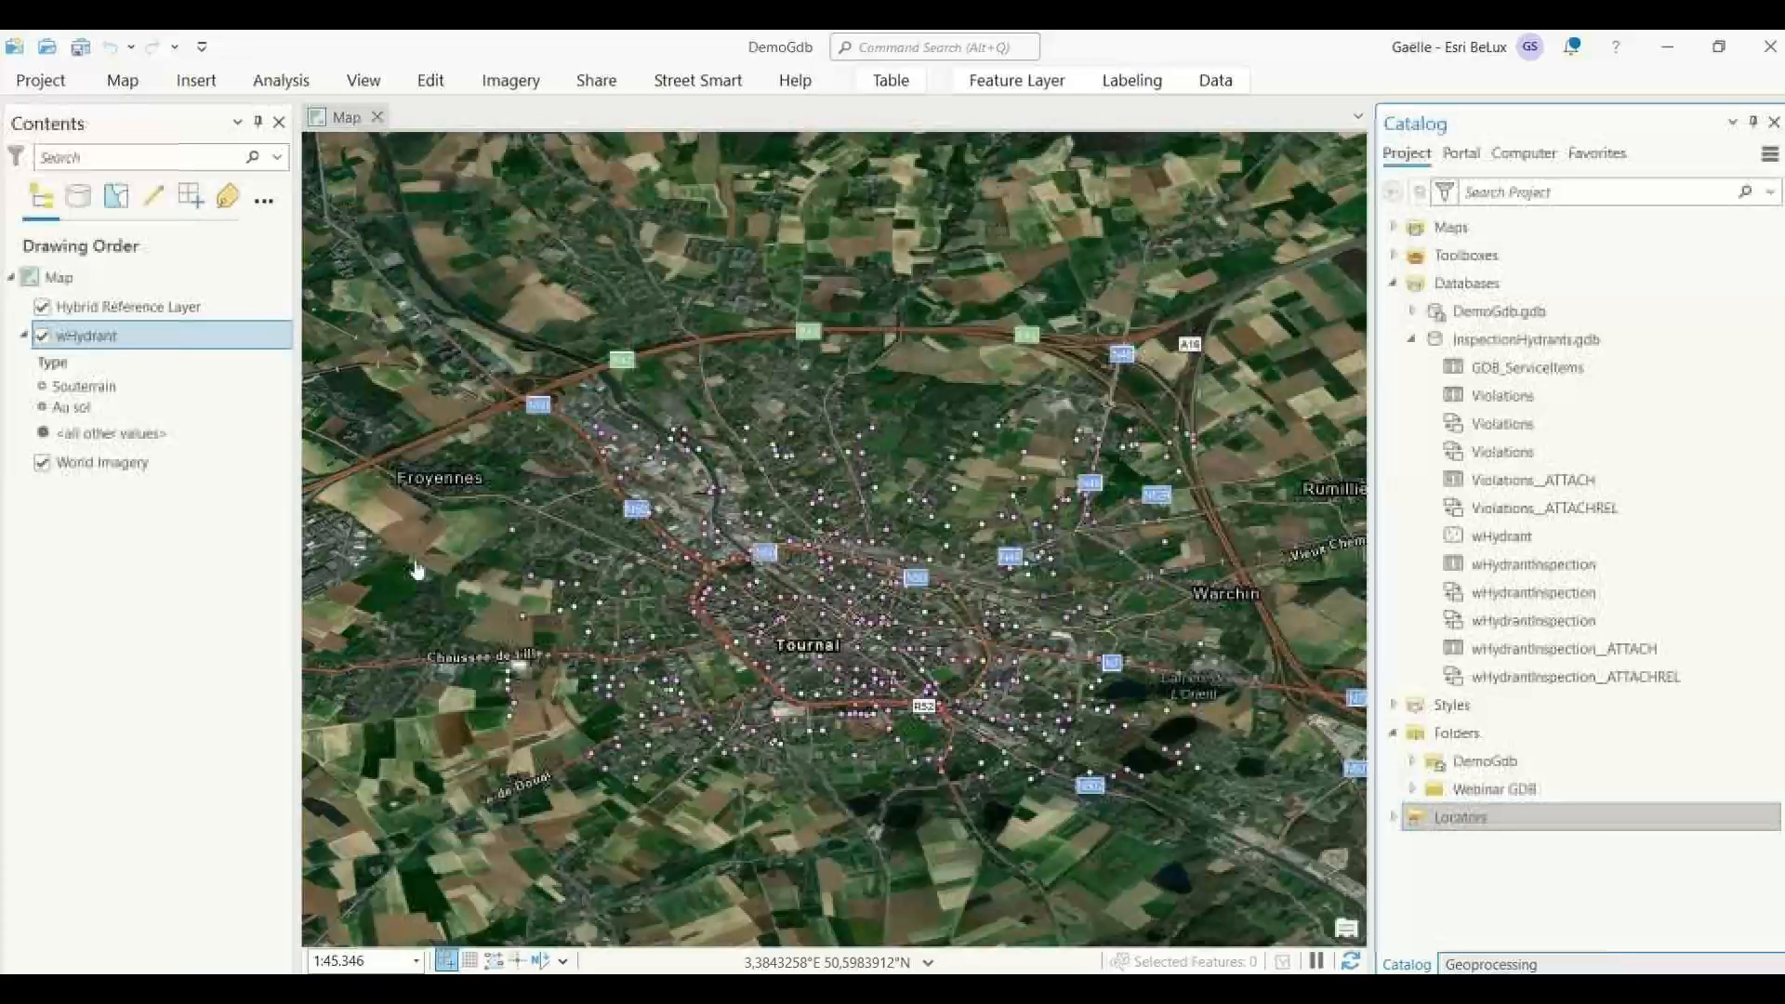
pyautogui.click(1415, 790)
pyautogui.doubleClick(1515, 879)
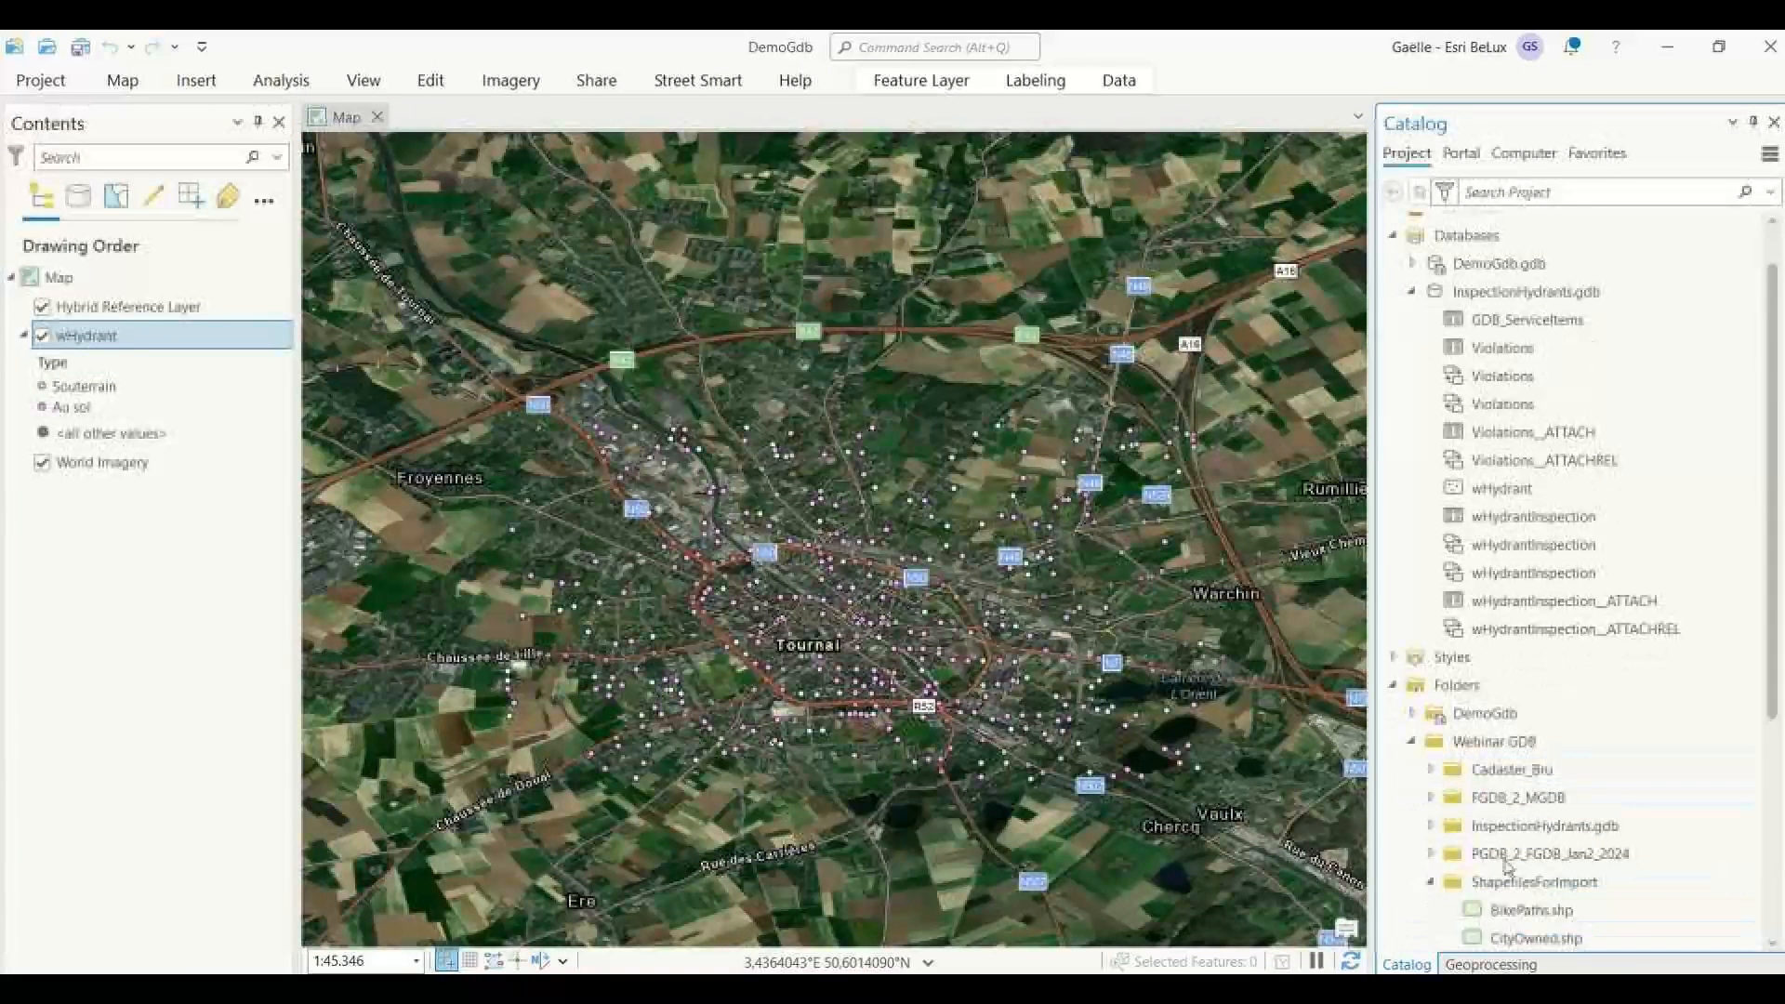
pyautogui.scroll(-3, 1516, 855)
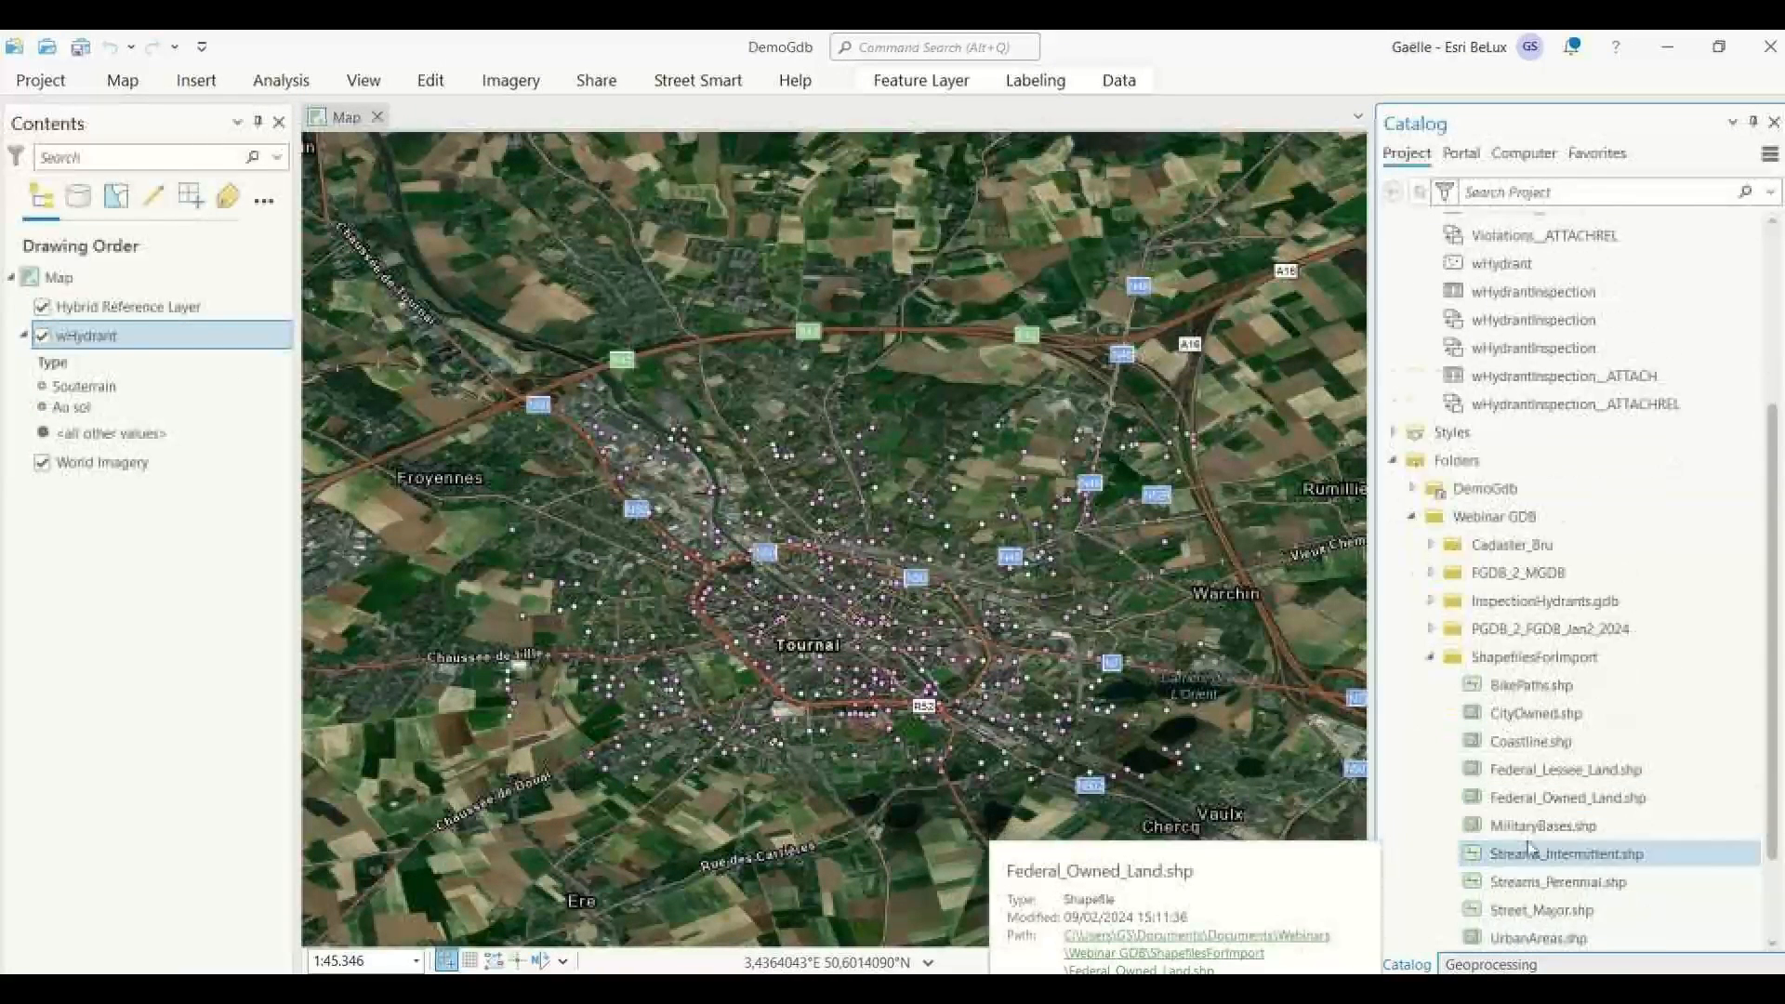
pyautogui.scroll(-2, 1528, 848)
pyautogui.click(1532, 832)
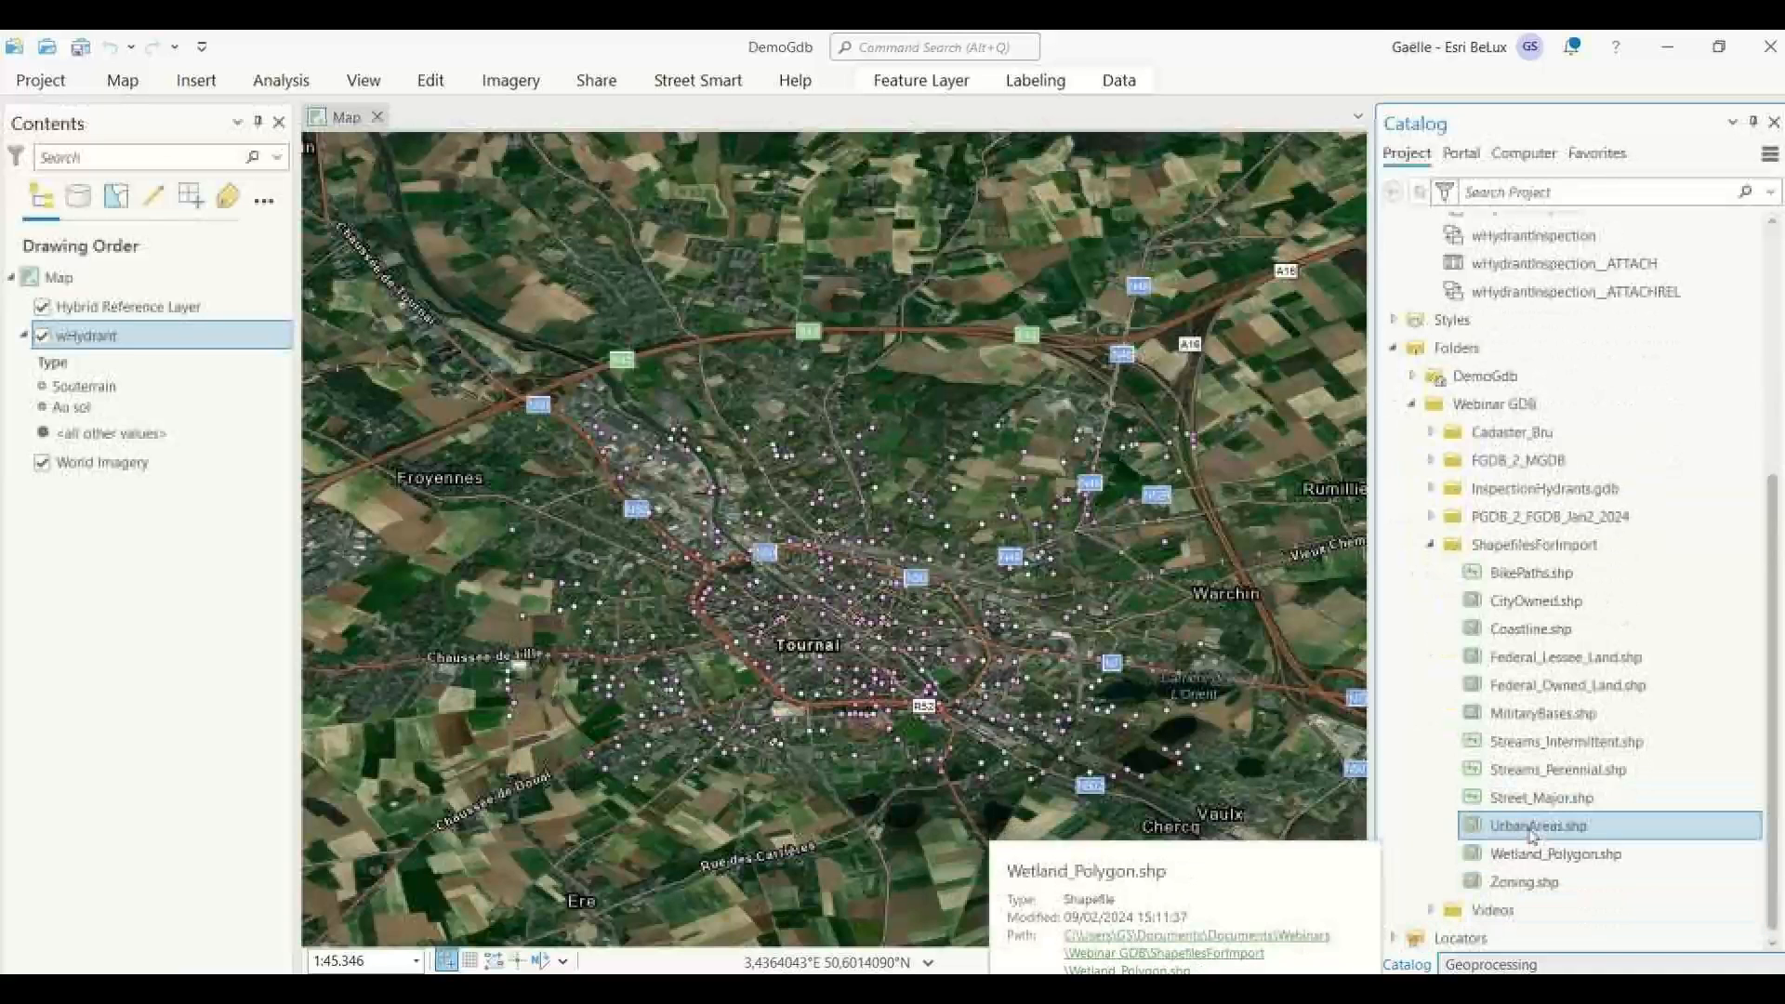
pyautogui.rightClick(1532, 832)
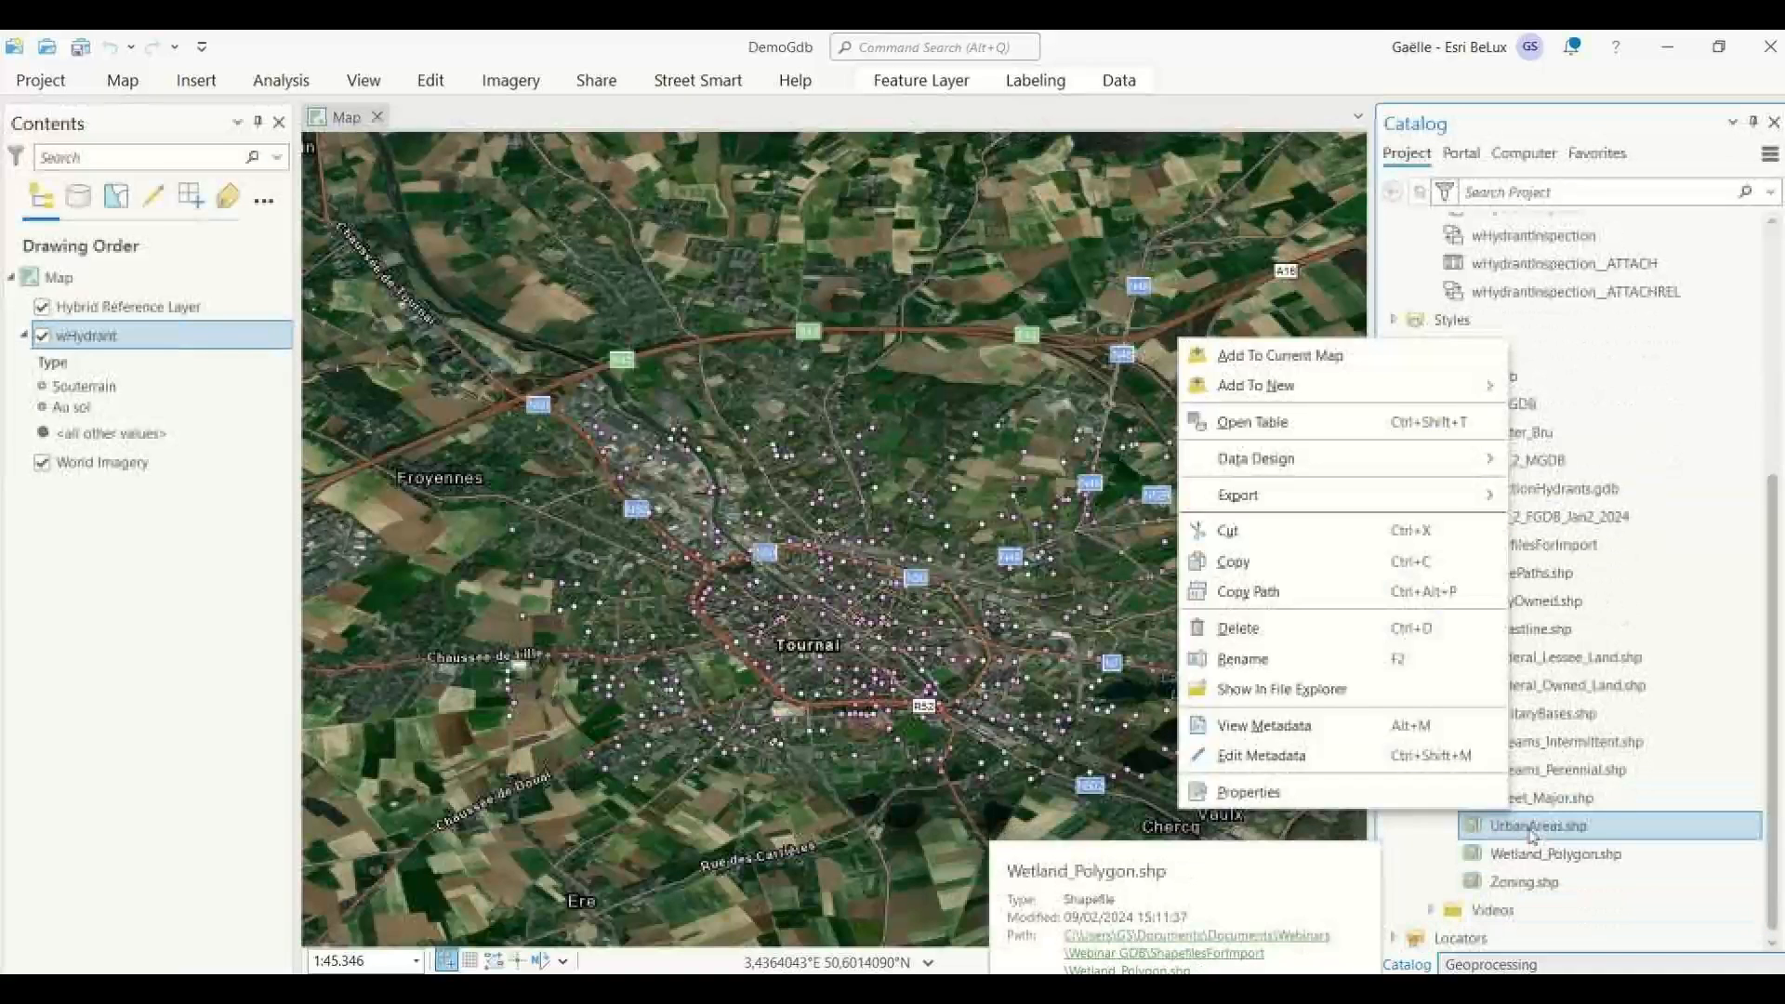
pyautogui.click(1259, 356)
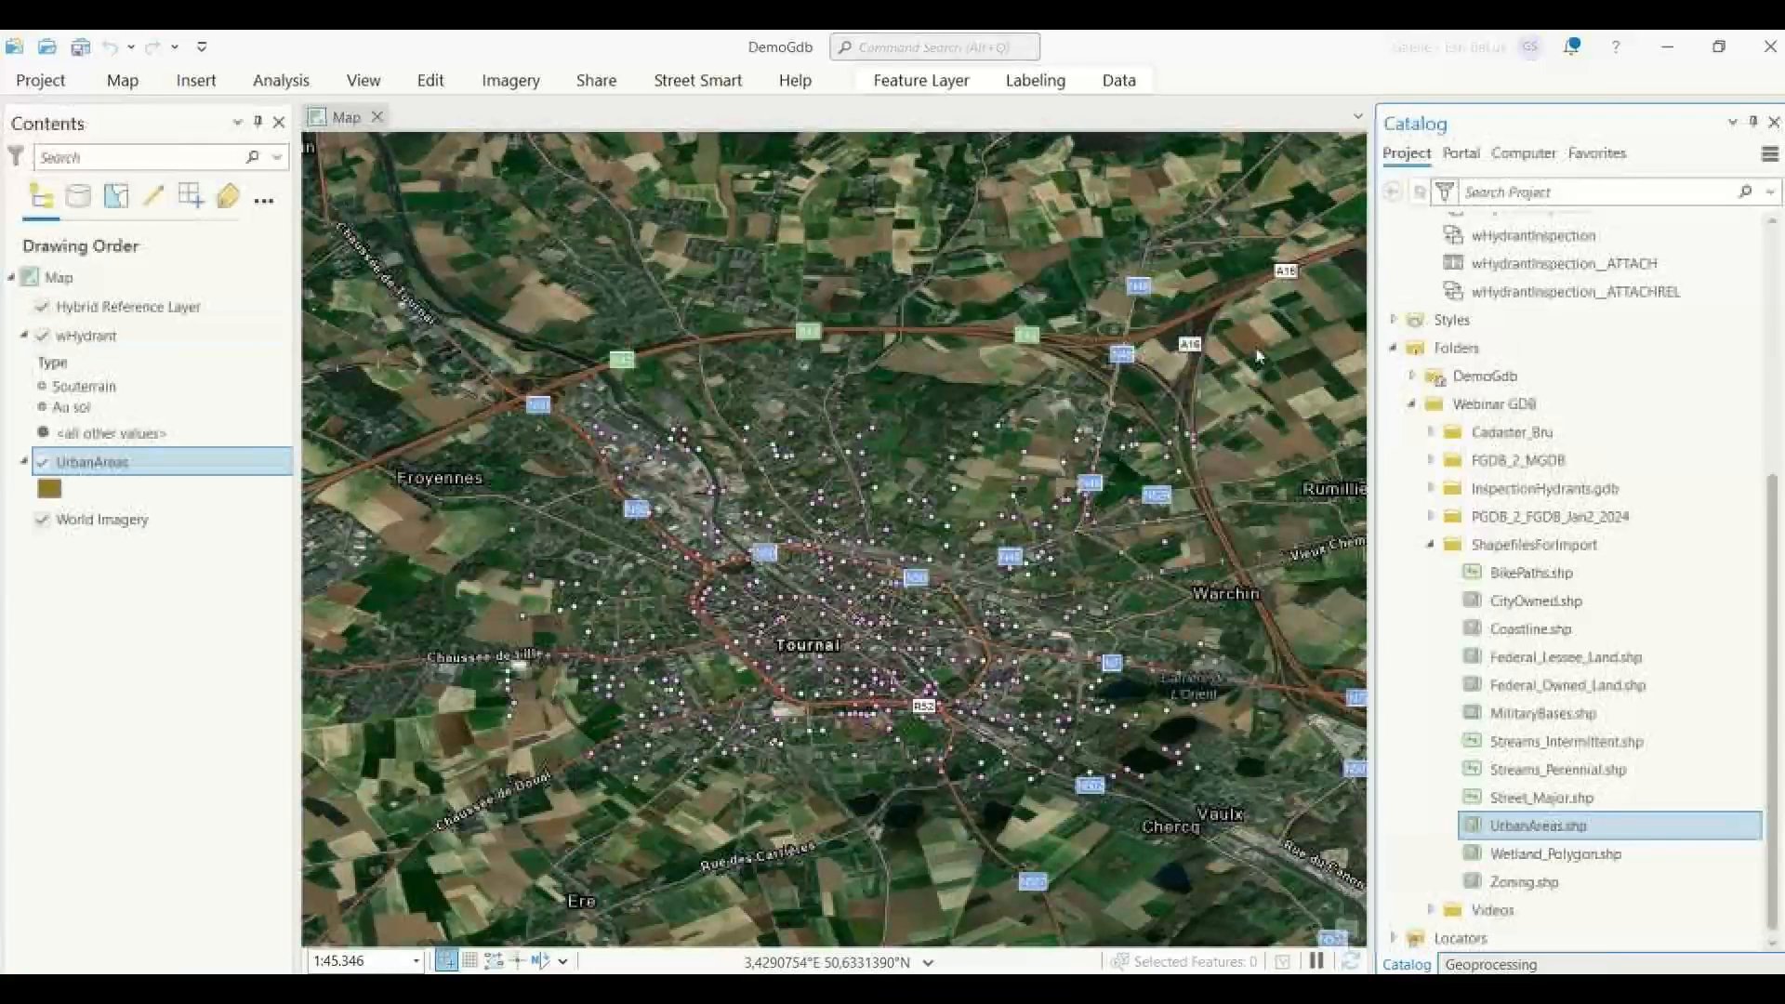
# Zoom the map to the UrbanAreas layer, and look at which data design tools are available for it.
pyautogui.rightClick(85, 467)
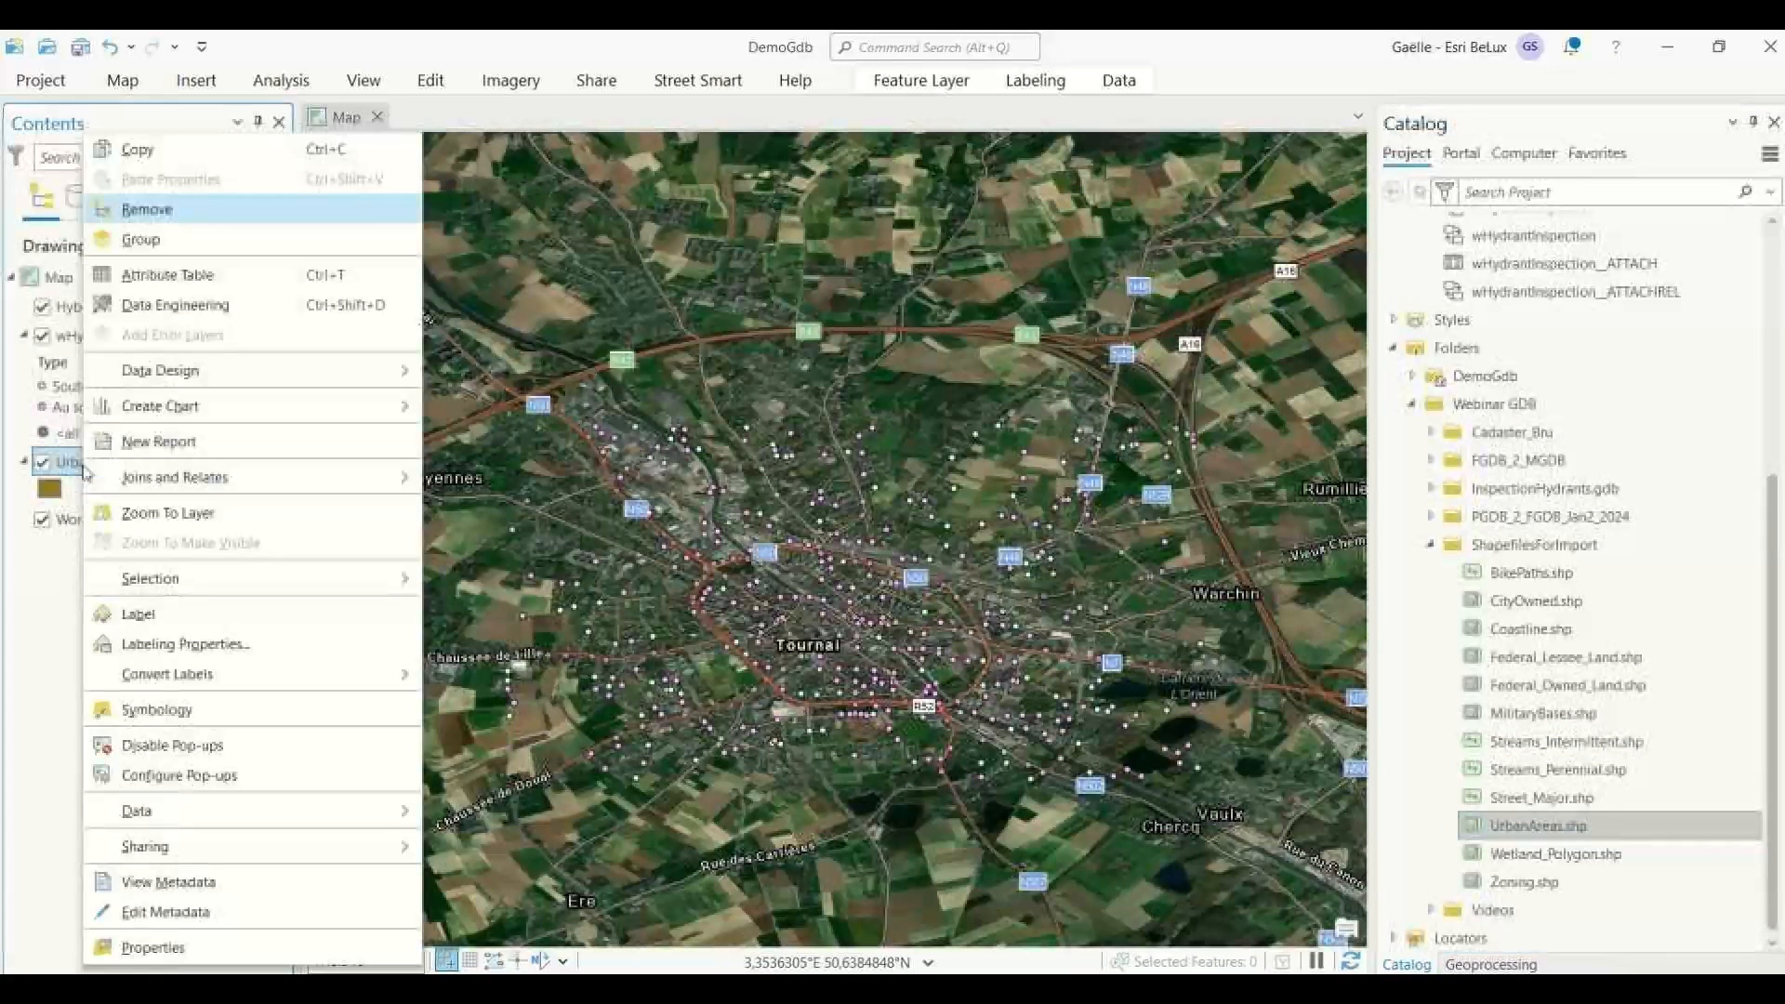
pyautogui.click(186, 519)
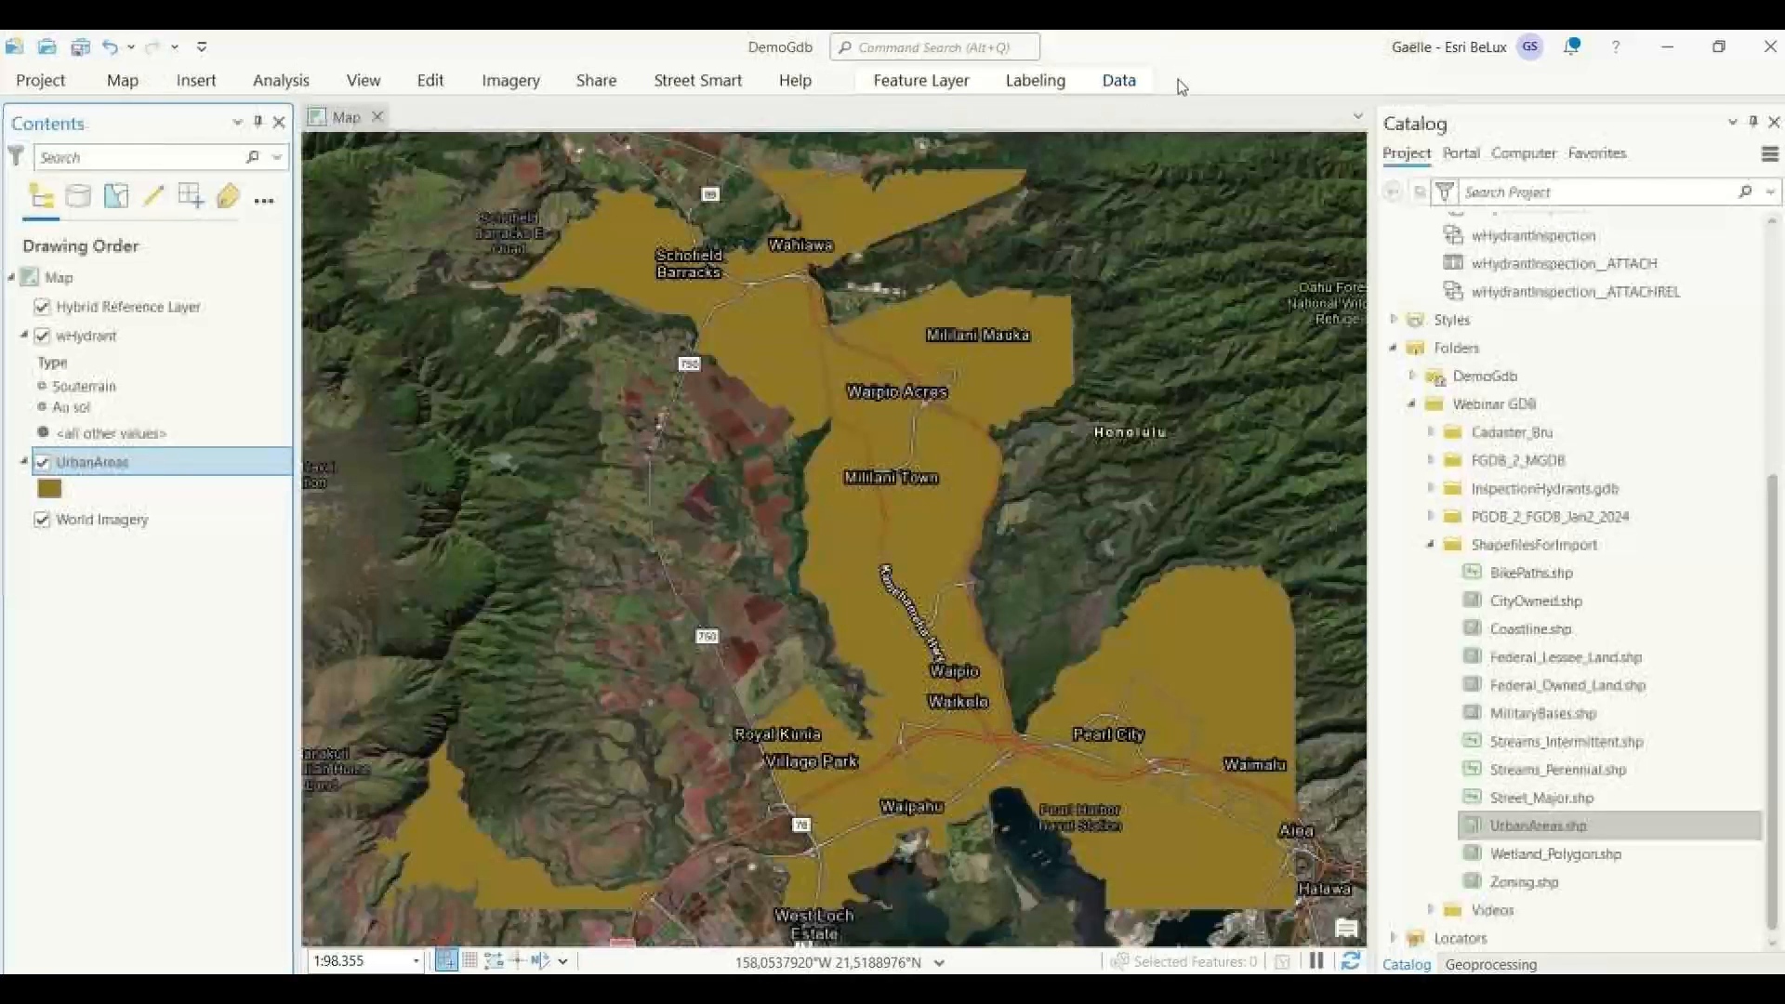
pyautogui.click(1120, 81)
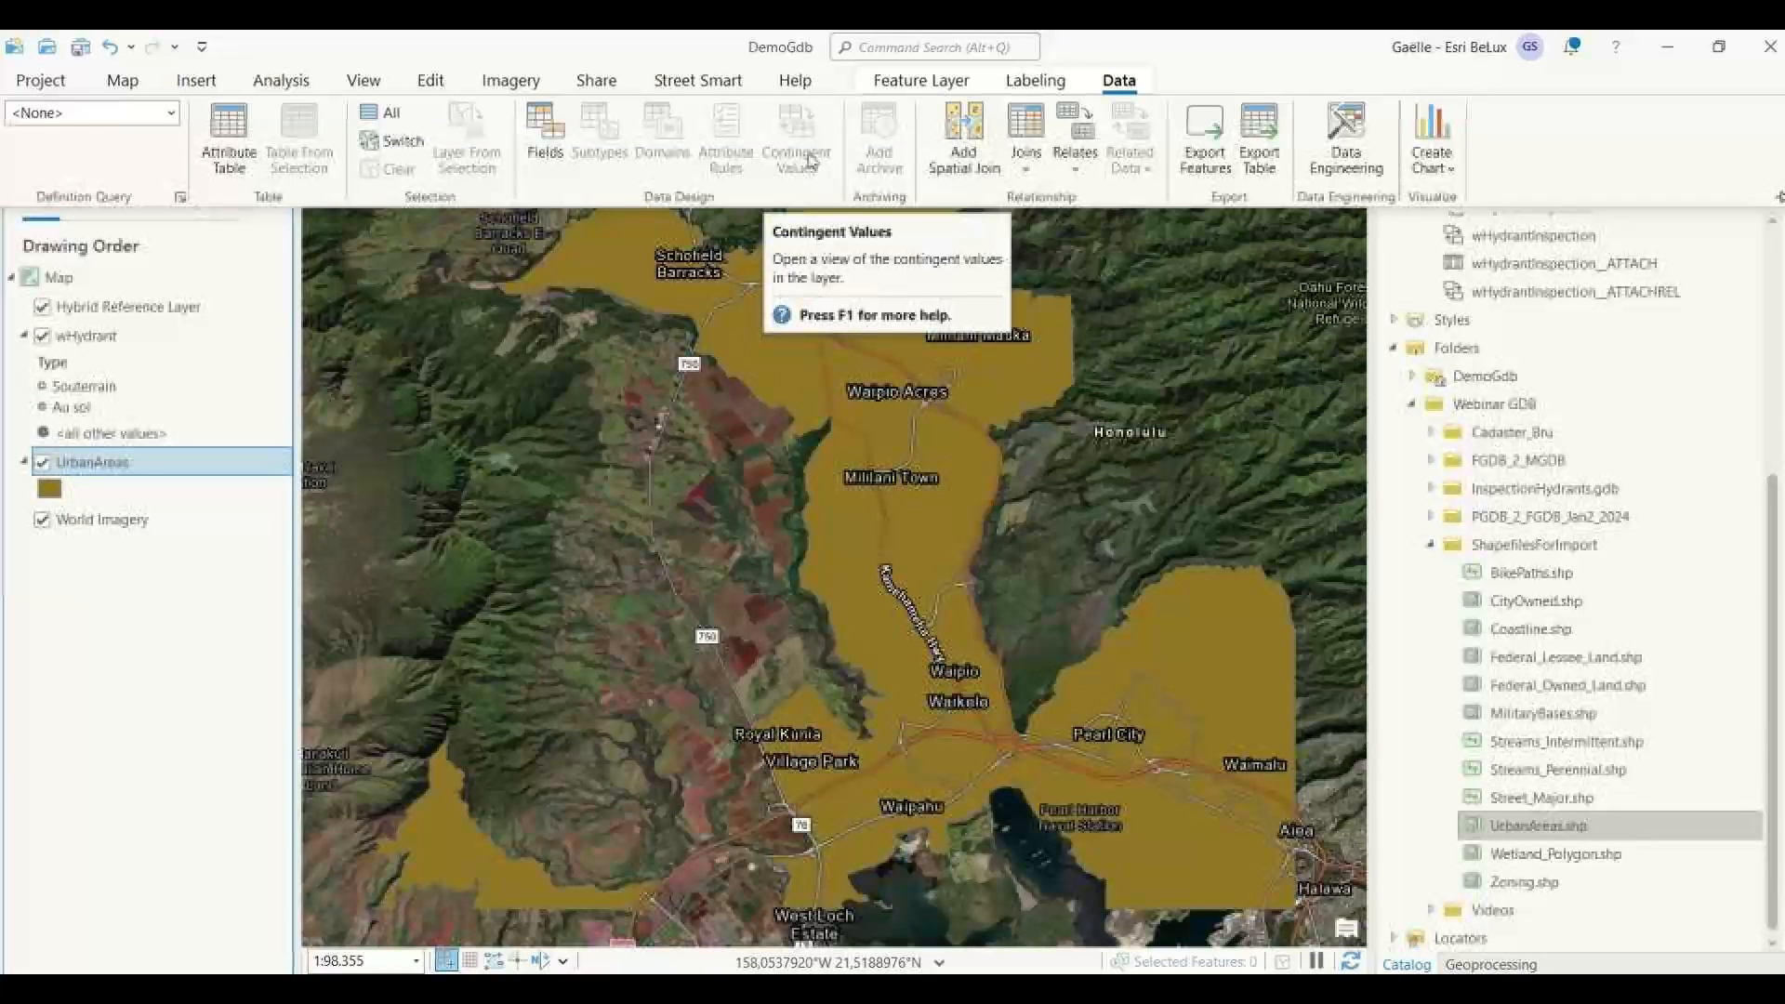
# Look at the data design options offered for the UrbanAreas.shp file in the project catalog, and leave the shapefile selected without renaming it.
pyautogui.rightClick(1581, 838)
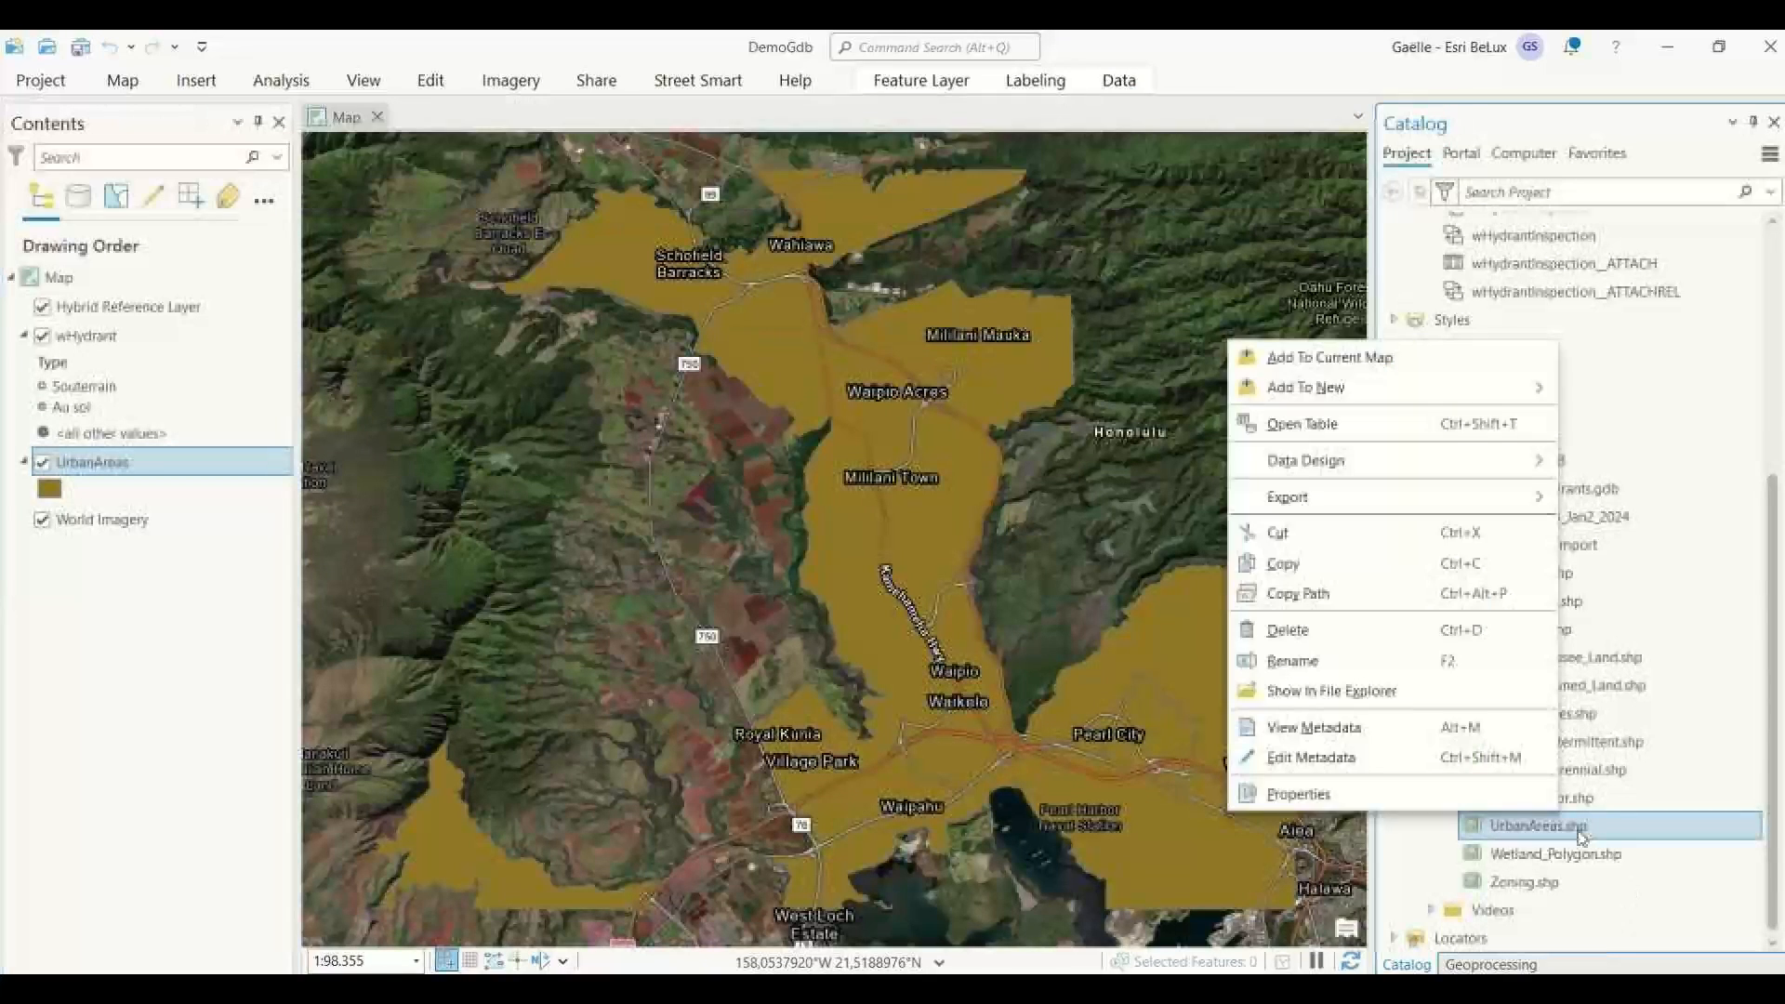
pyautogui.moveTo(1362, 465)
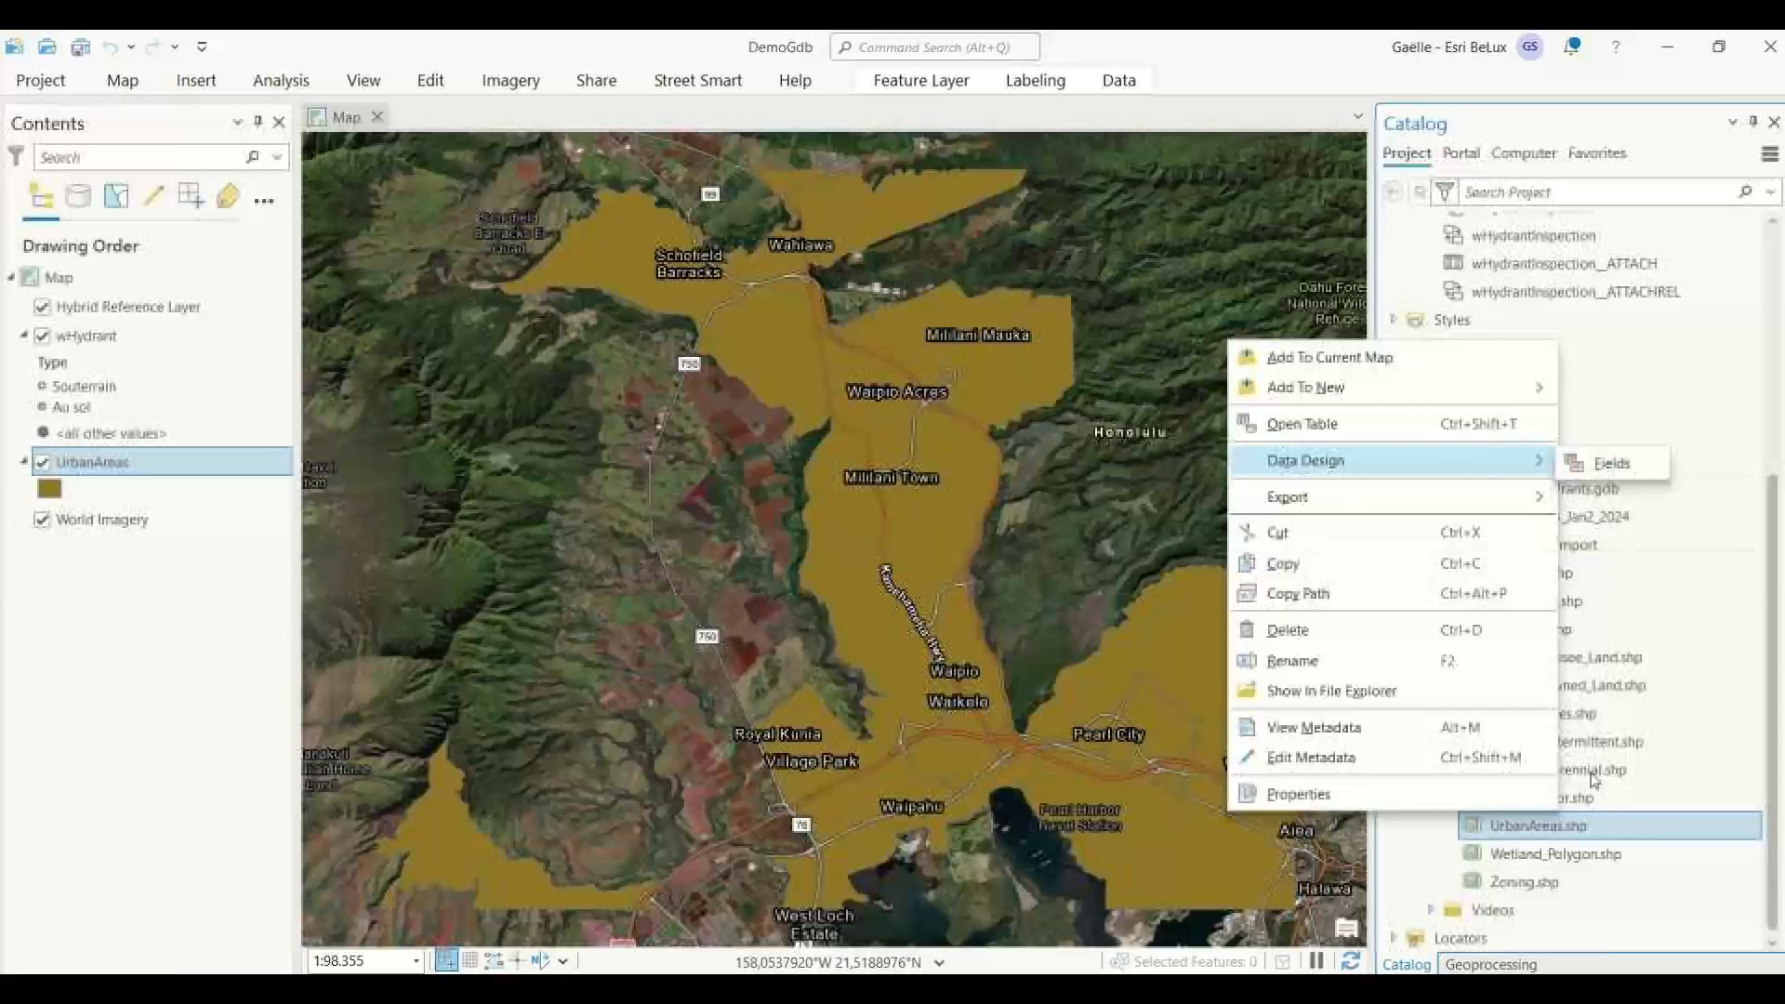
pyautogui.click(1570, 837)
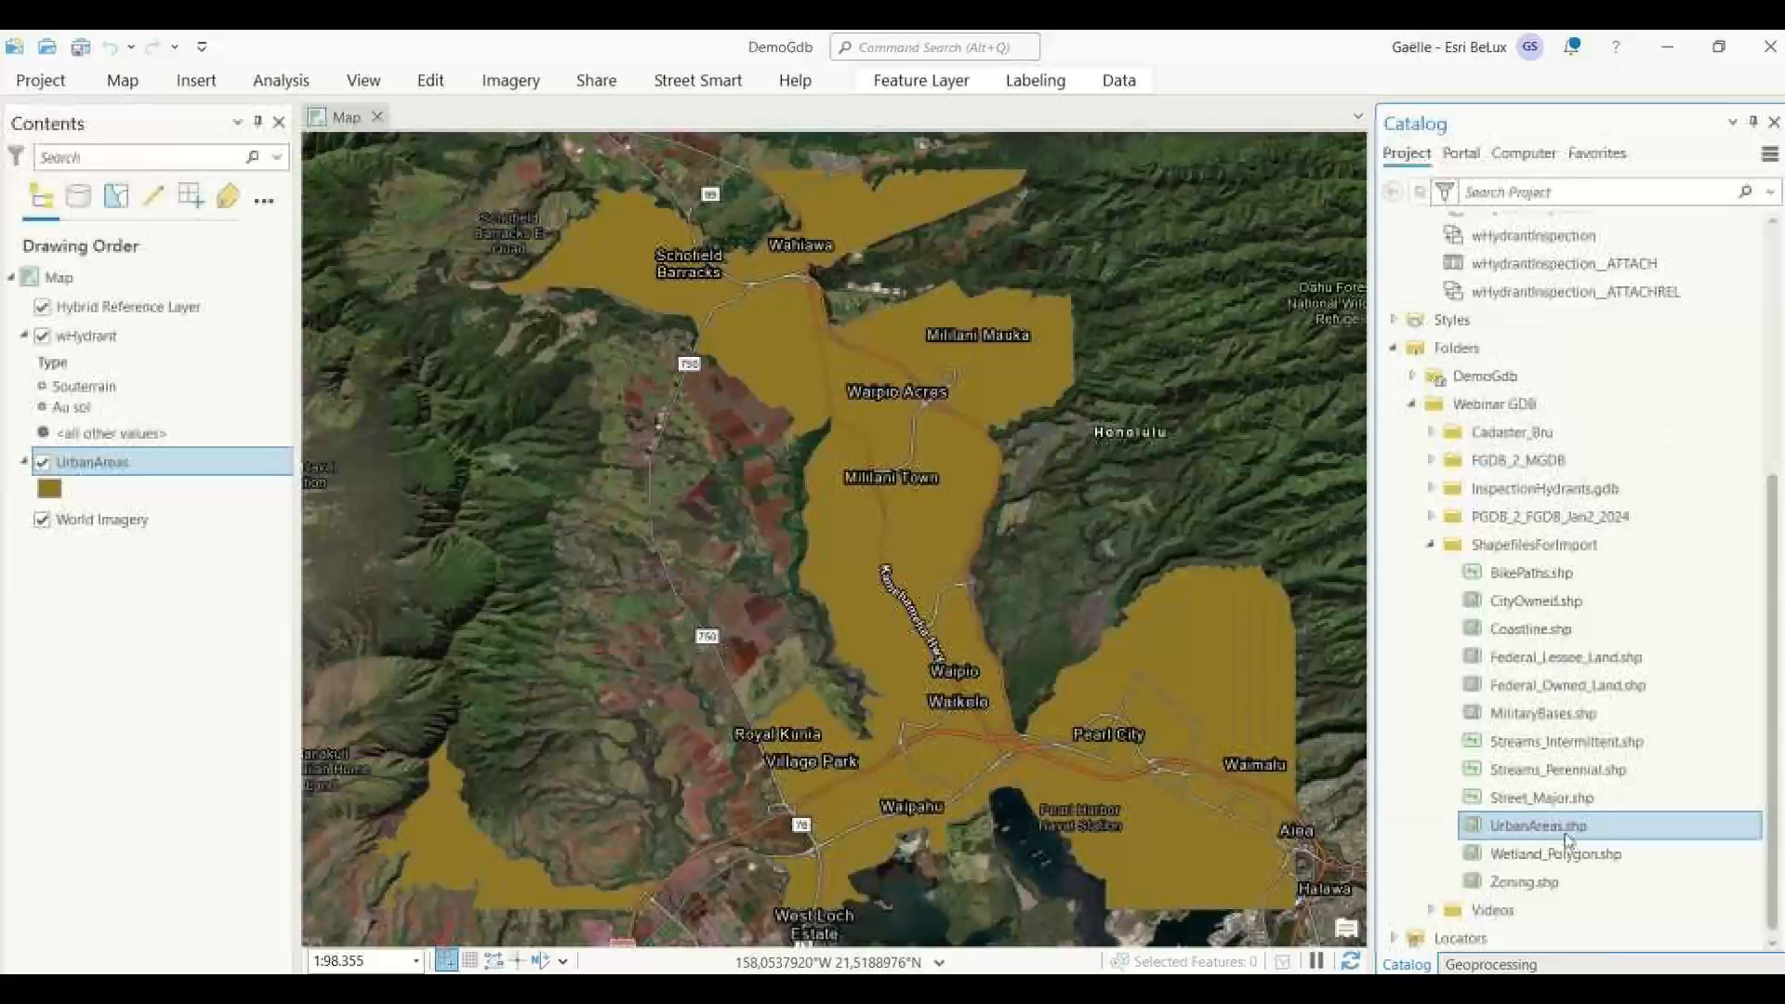
pyautogui.click(1570, 839)
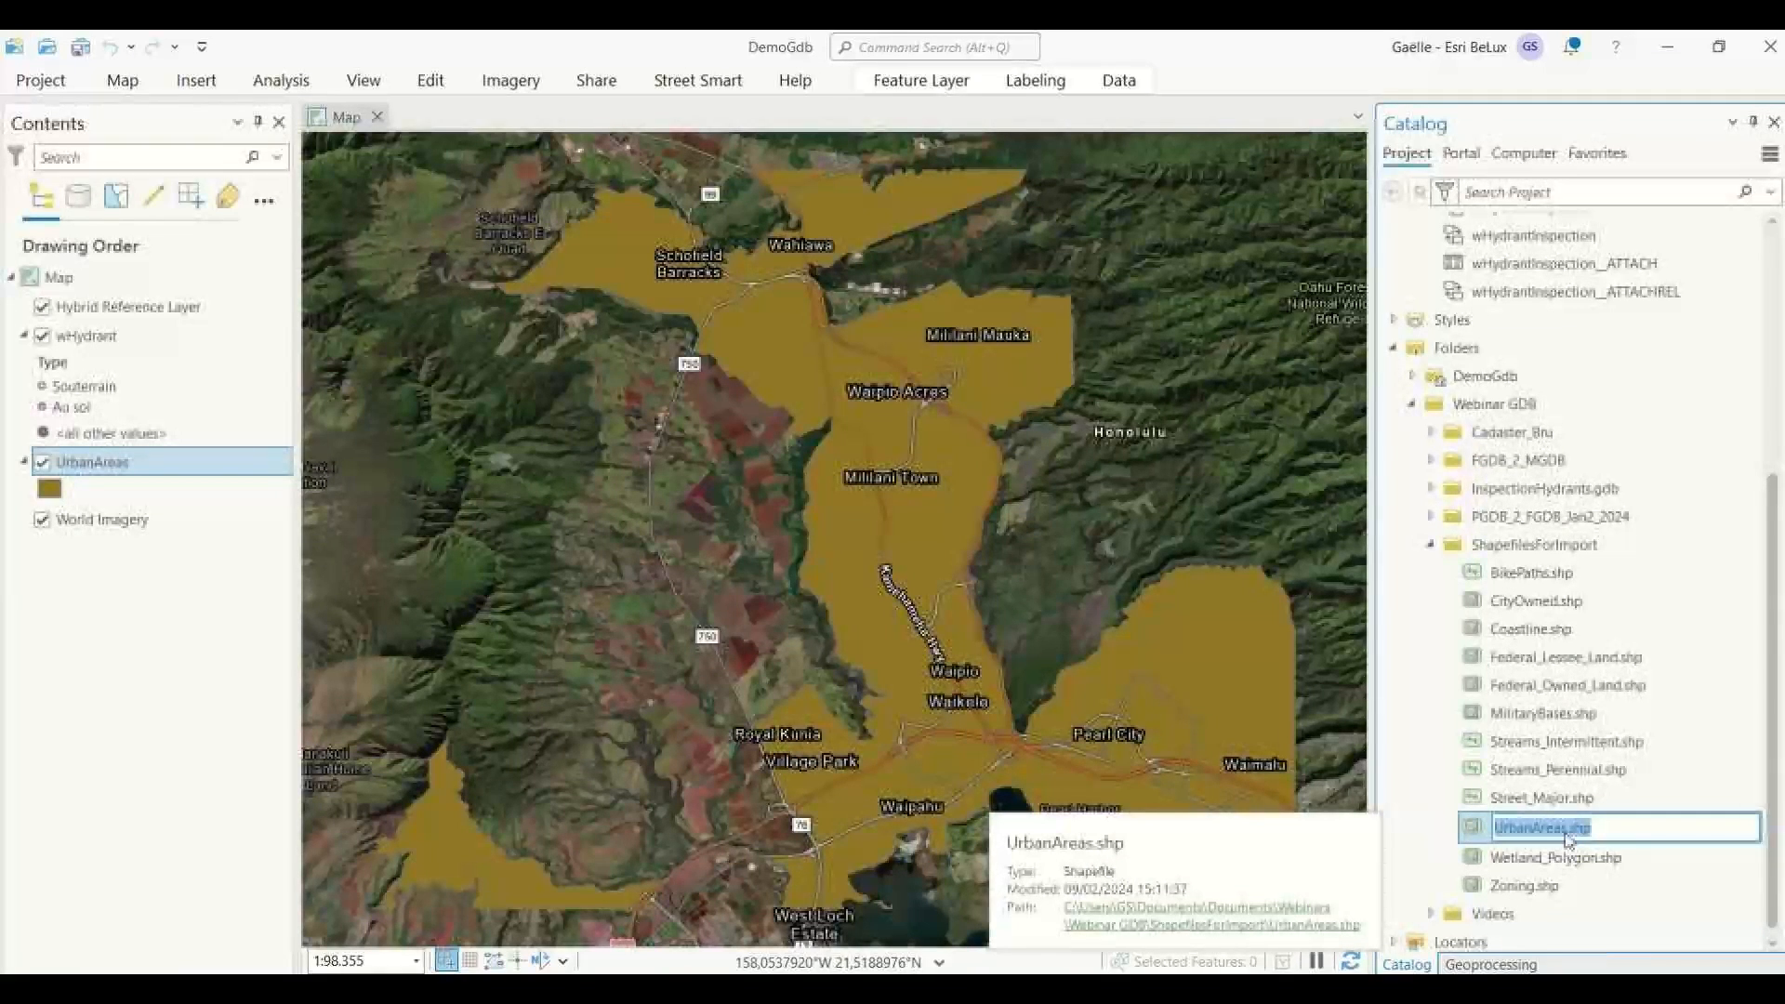
pyautogui.click(1428, 812)
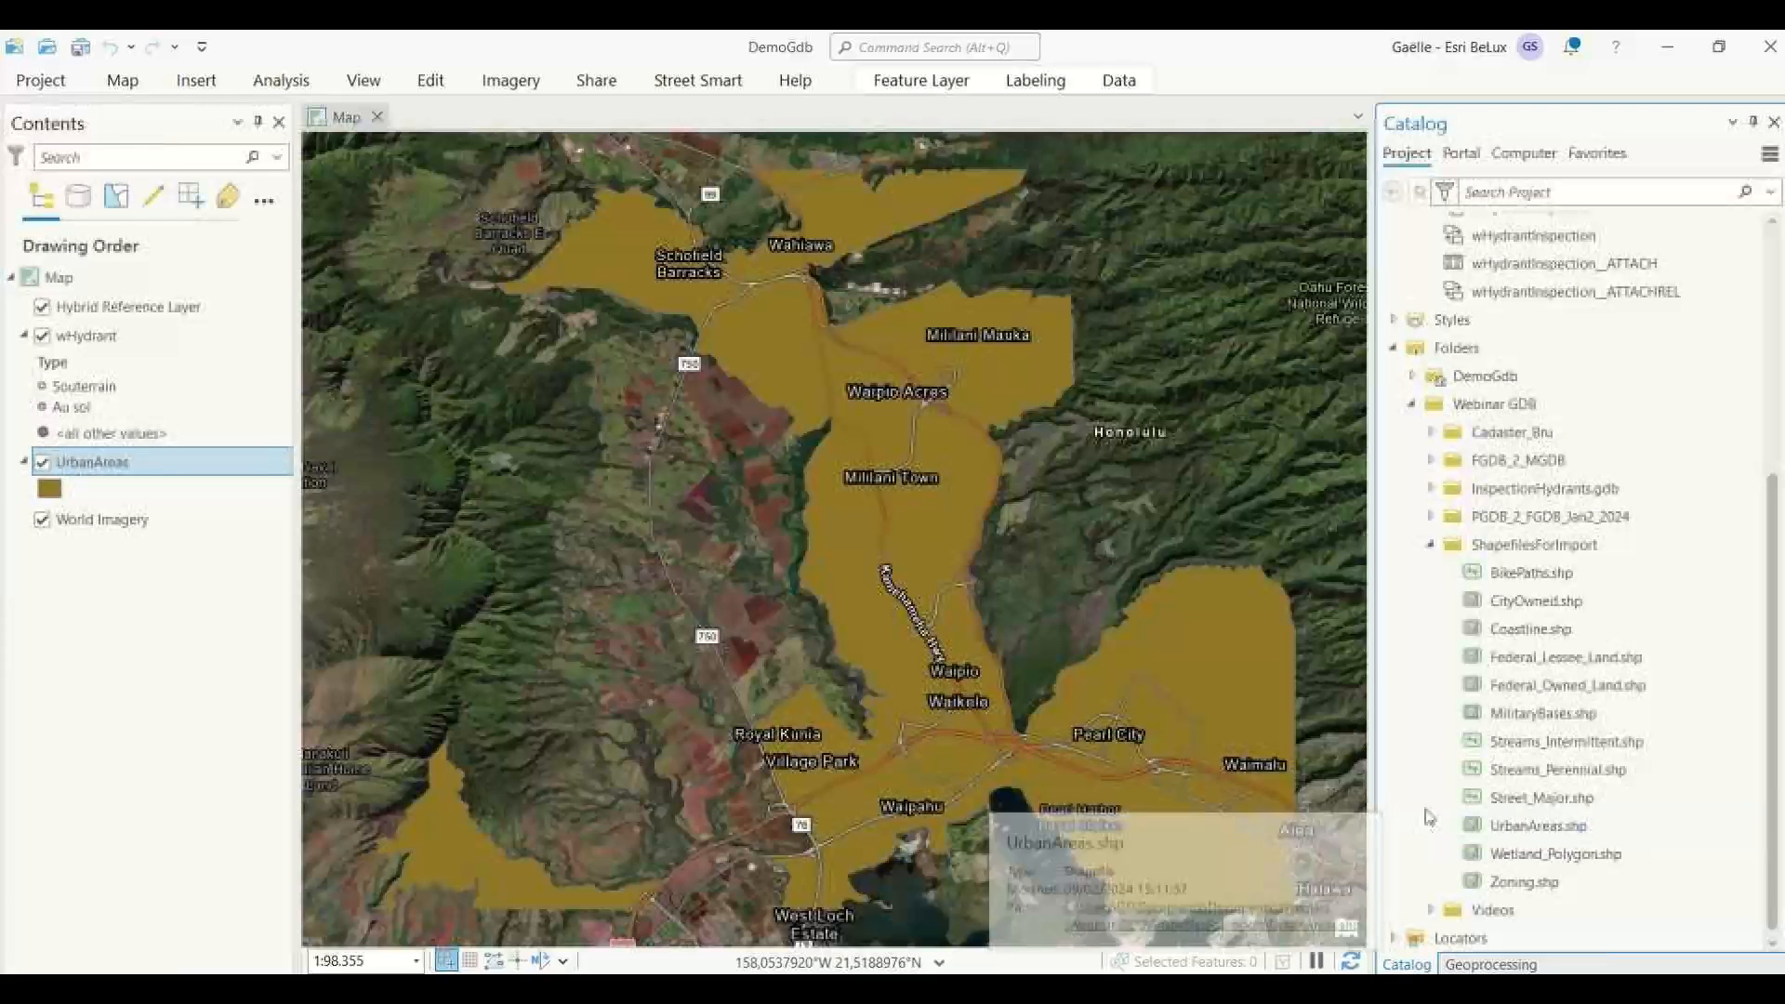
pyautogui.click(1592, 832)
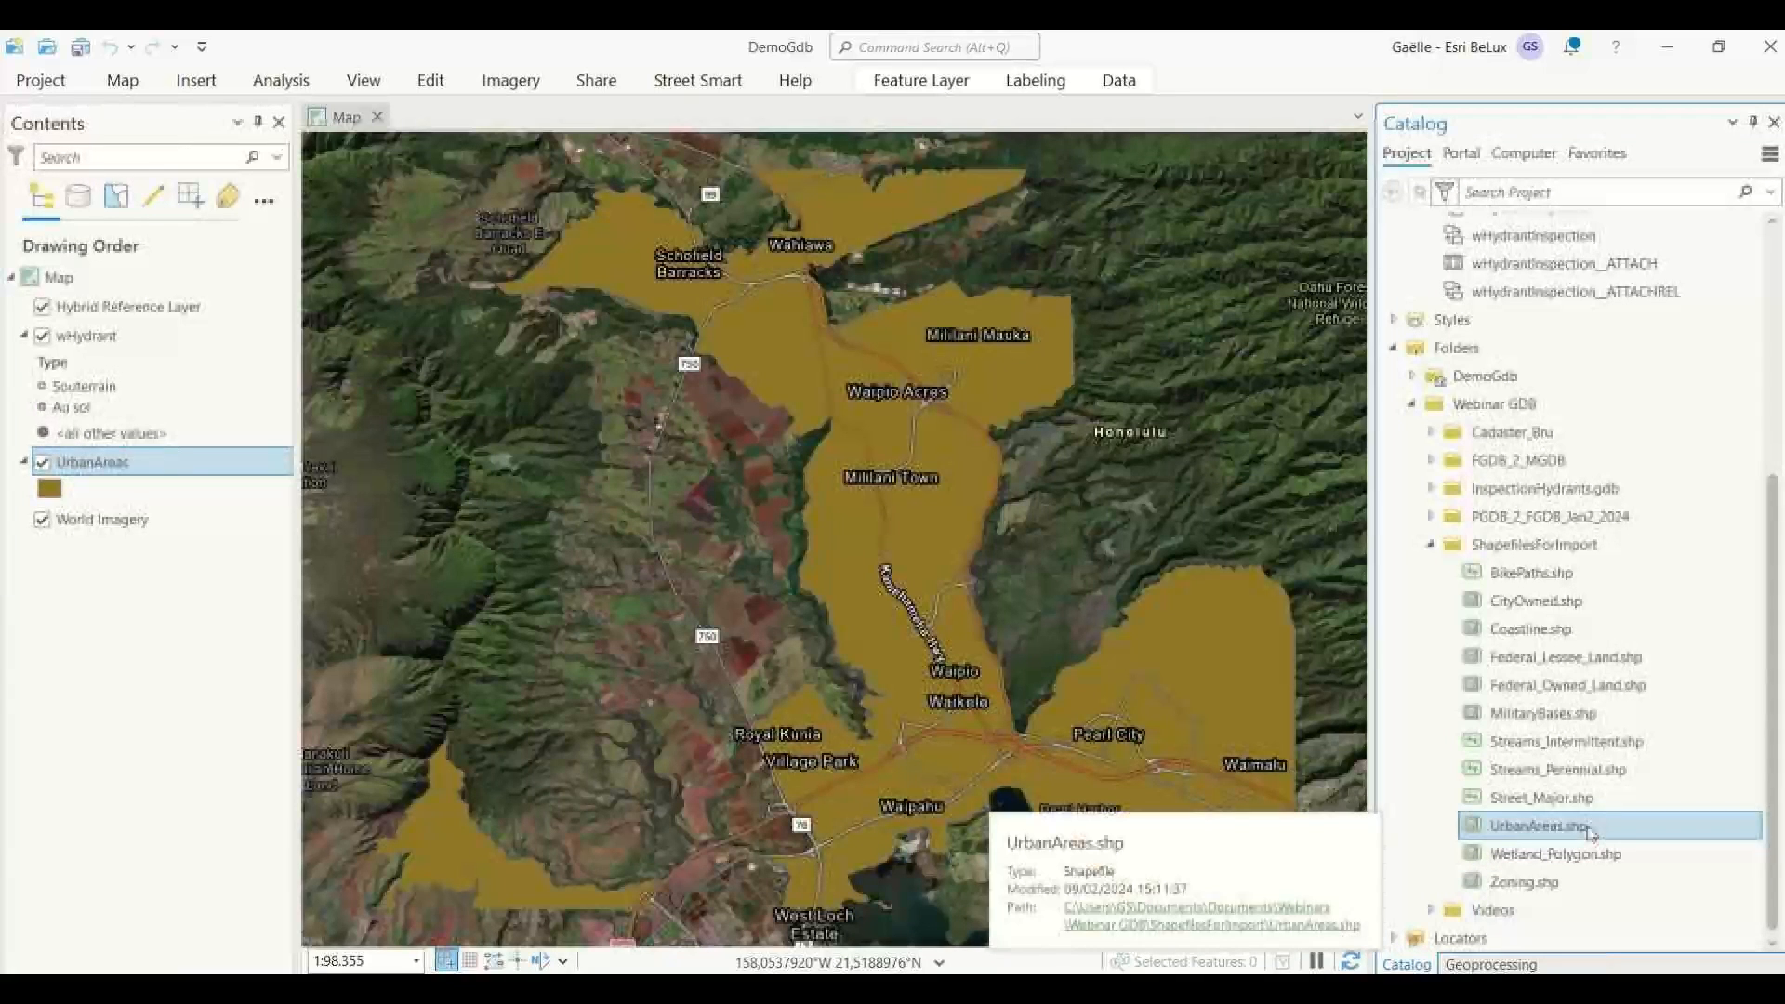